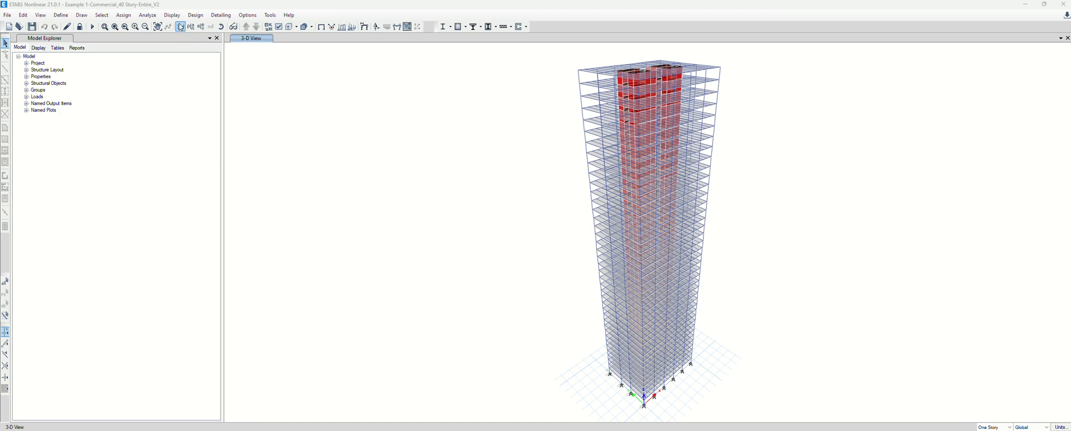
Display the Material List table from the Model Definition > Miscellaneous Data tables
left_click(173, 16)
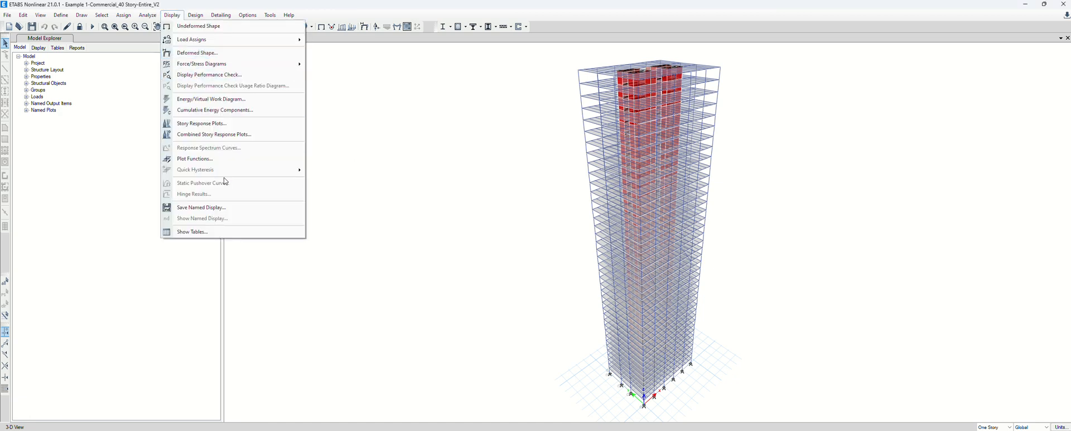
left_click(240, 235)
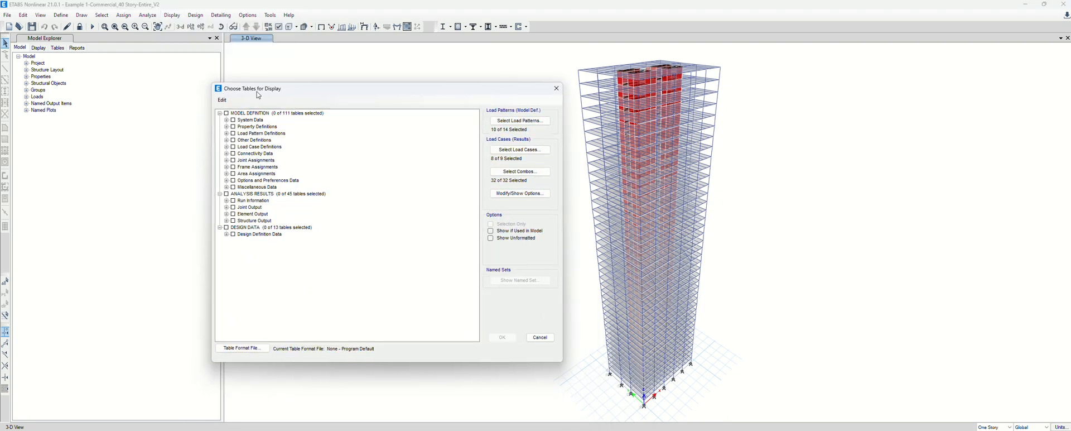
left_click(226, 187)
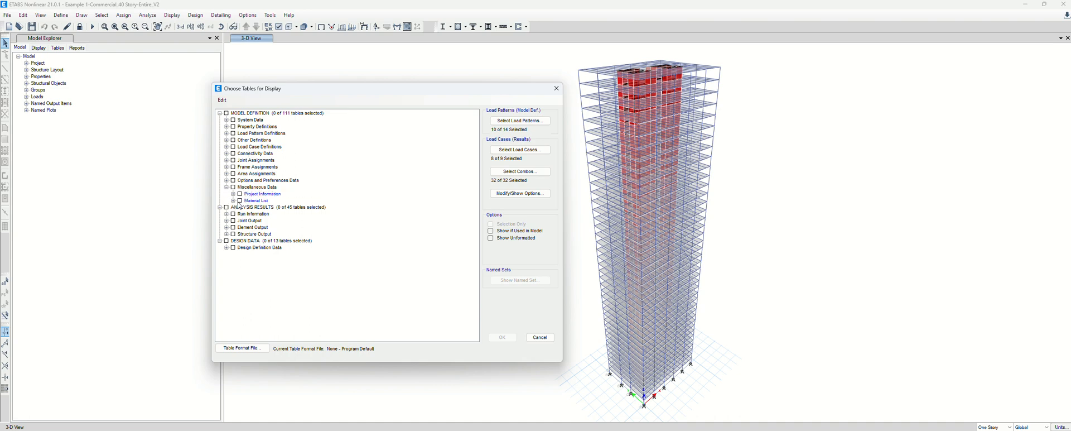
left_click(258, 202)
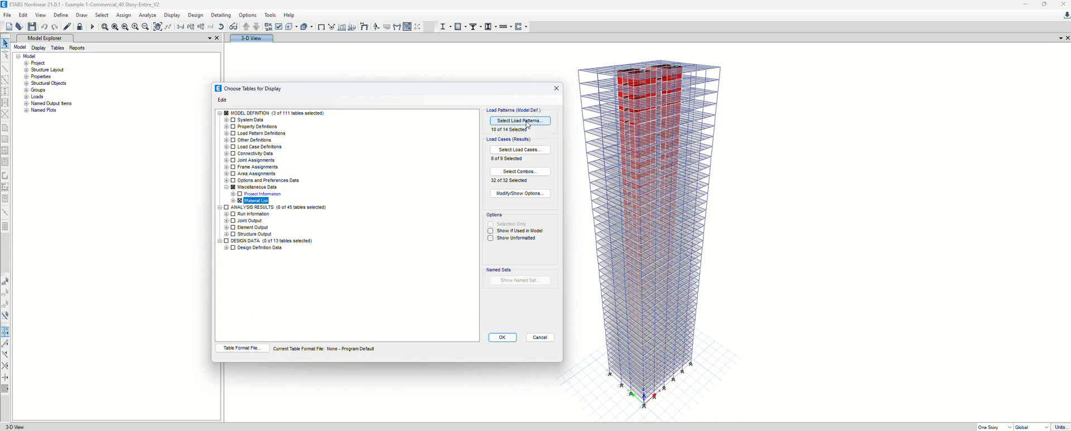
left_click(510, 341)
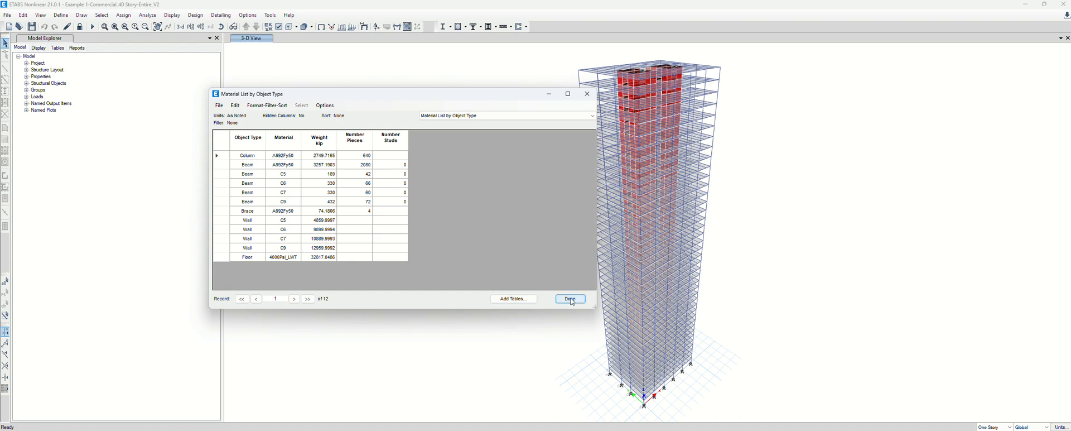
Move the 12-record Material List by Object Type table aside, review it, then close it
left_click_drag(514, 96, 479, 58)
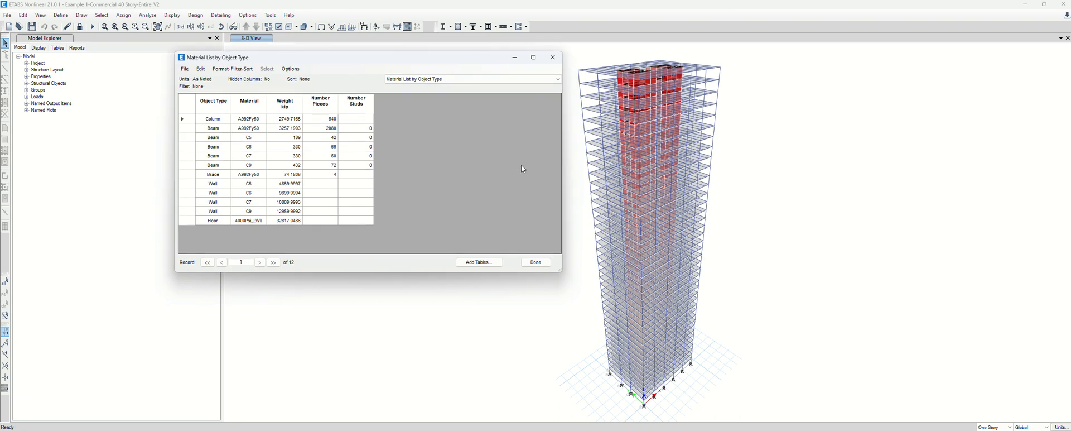
left_click(536, 262)
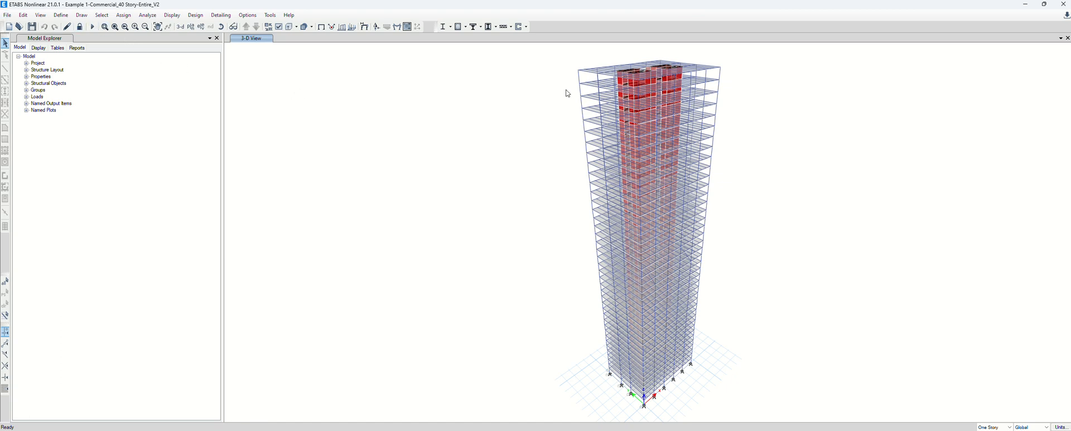
Start the File > Export > Story as SAFE V12 .f2k File export
left_click(7, 15)
left_click(22, 17)
mouse_move(7, 15)
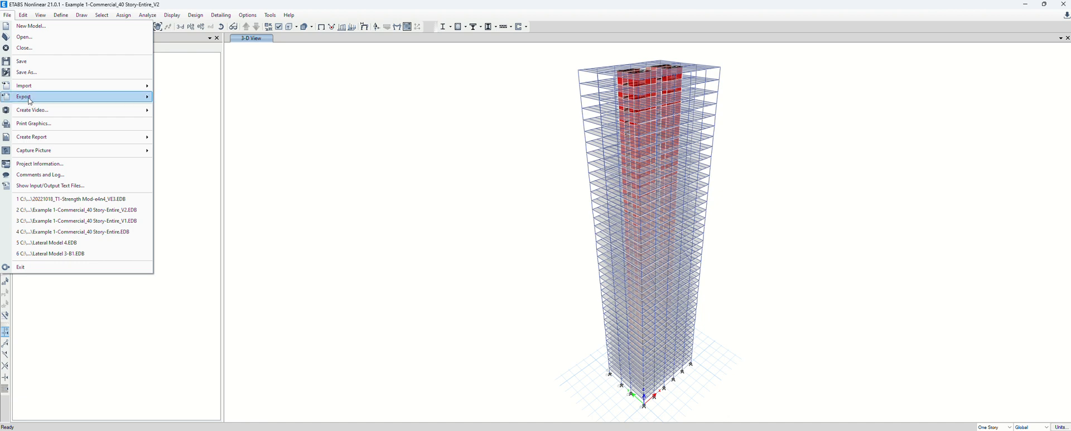
mouse_move(30, 101)
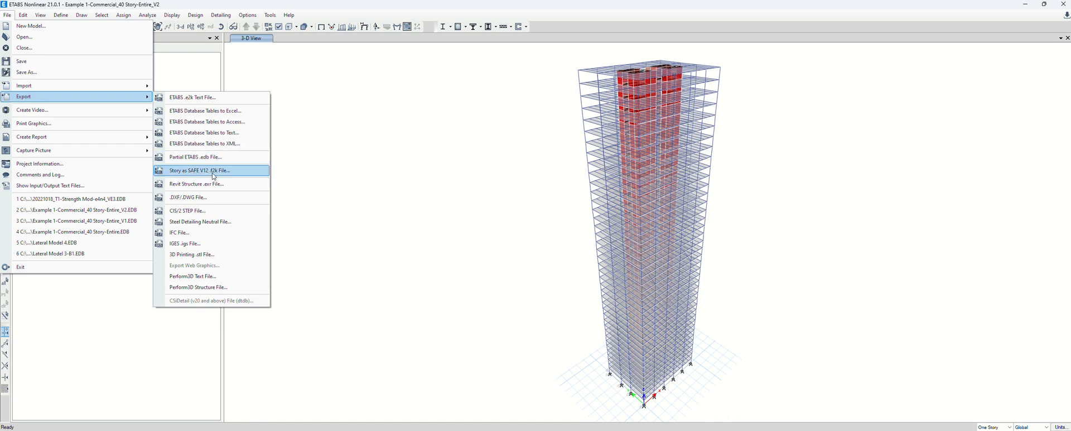
left_click(226, 170)
Export the Base story with floor loads plus loads from above
left_click(221, 175)
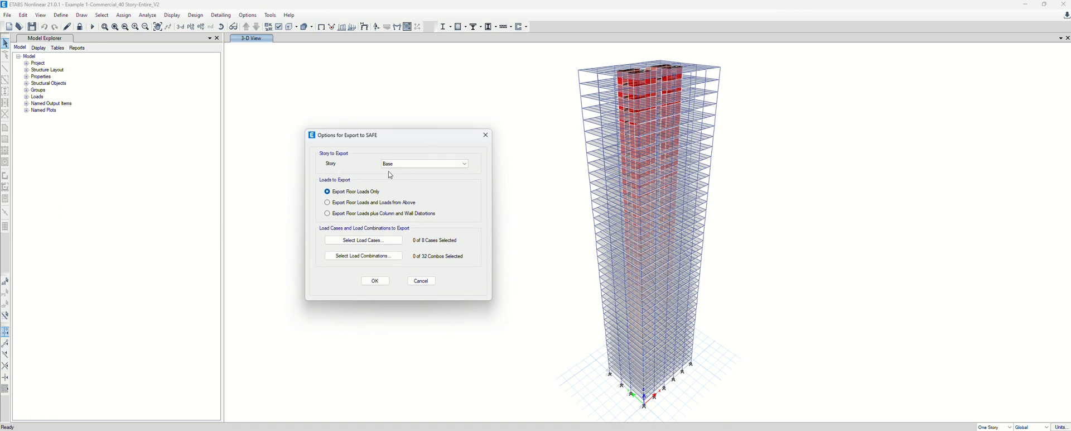
left_click(403, 164)
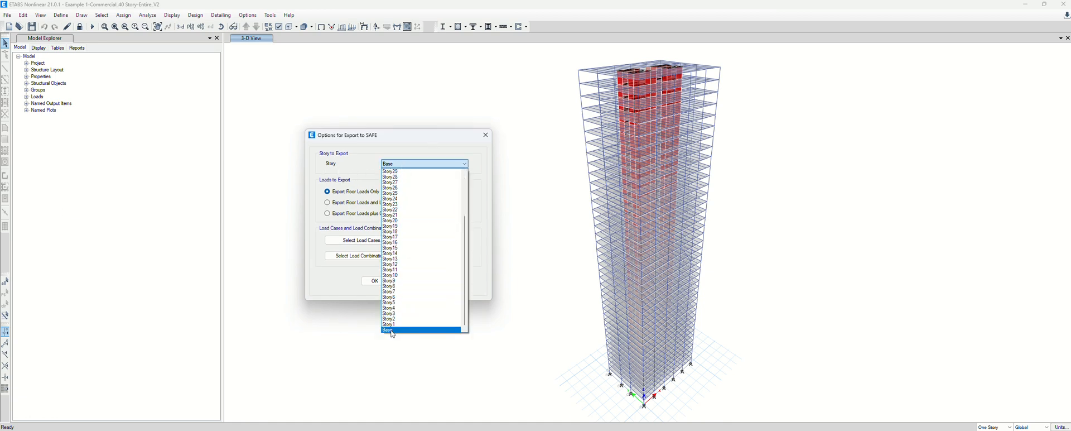
left_click(403, 166)
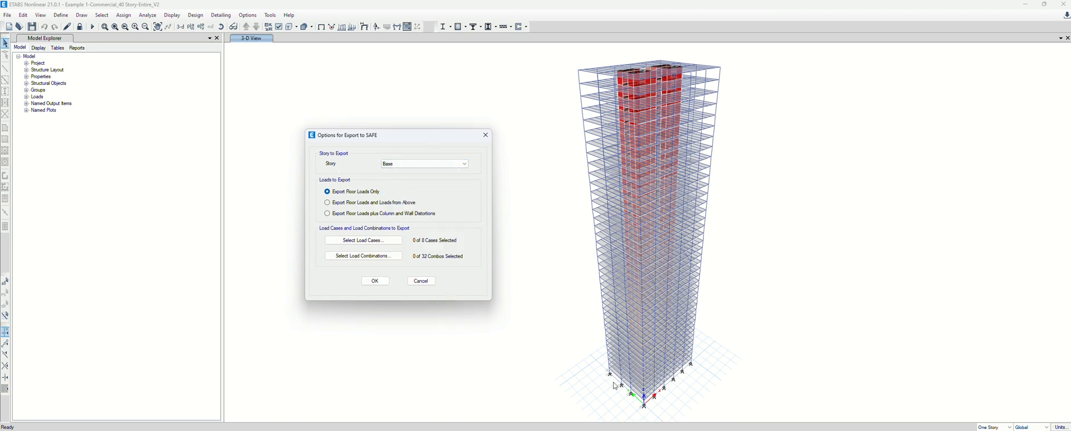
left_click(343, 203)
Select the Live, Windx, Windy and AutoSeq load cases for the export
left_click(397, 241)
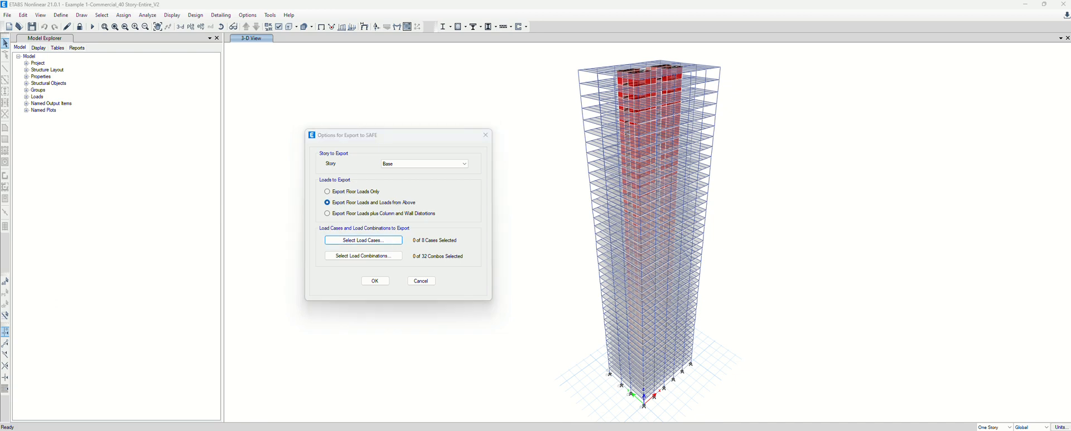
left_click_drag(519, 137, 252, 132)
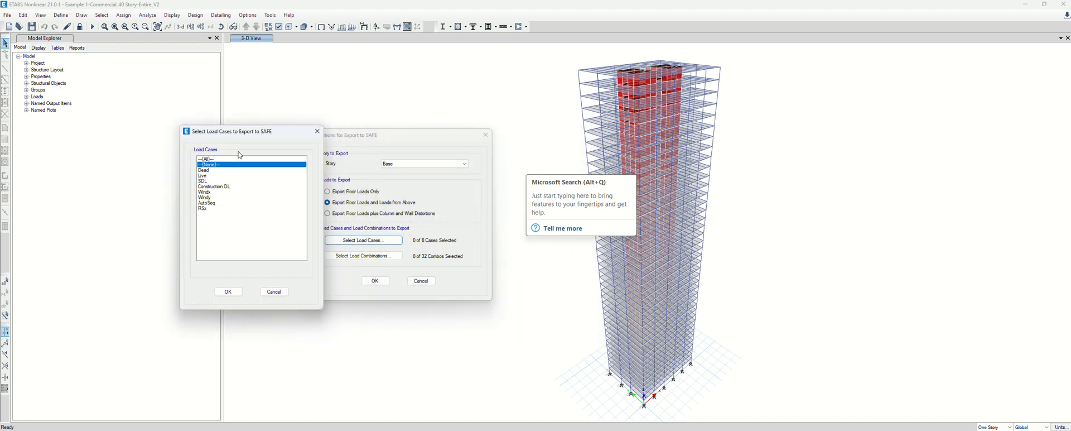
left_click(215, 170)
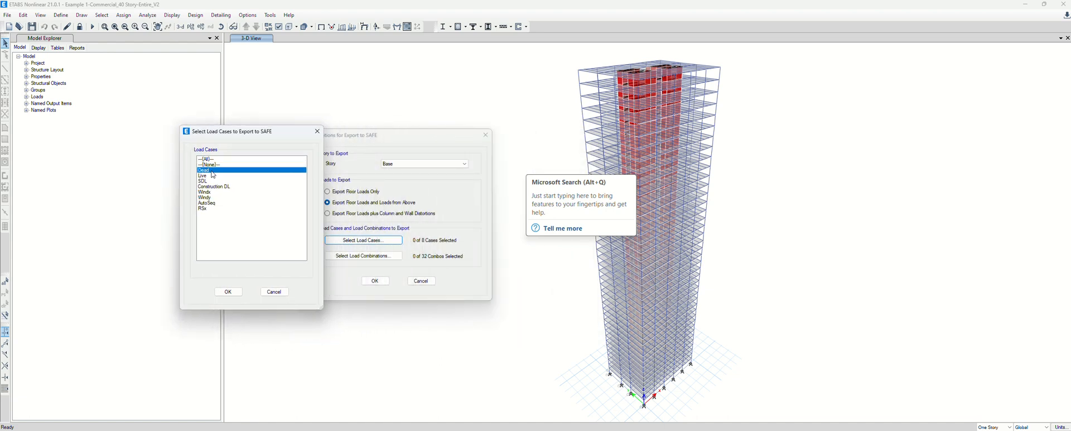
left_click(213, 204)
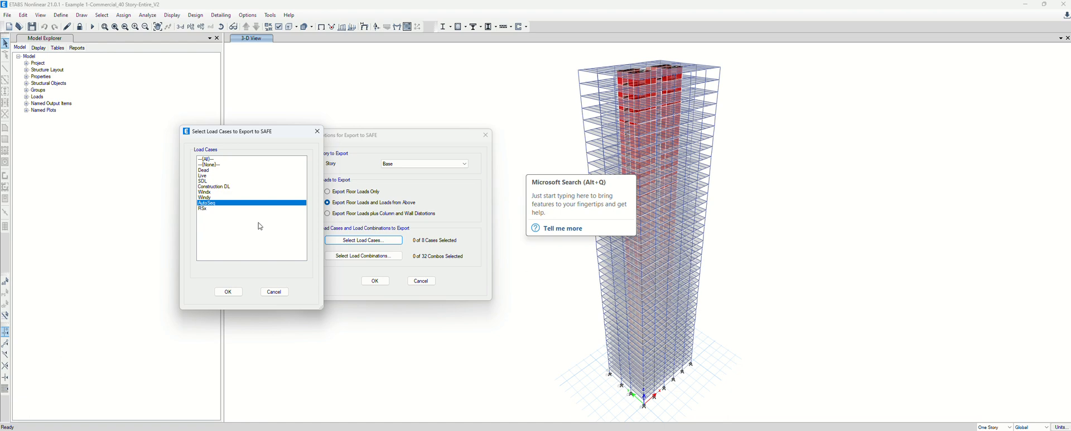
left_click(210, 175, "ctrl")
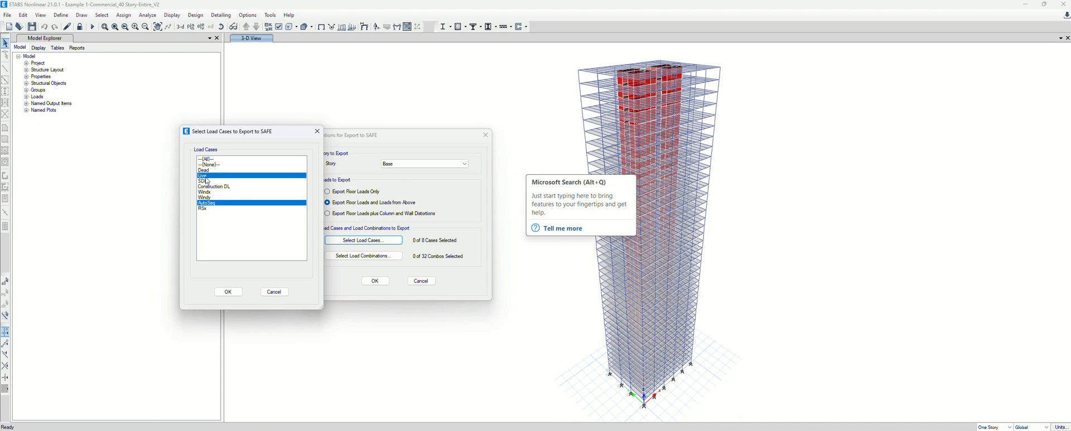
left_click(217, 192)
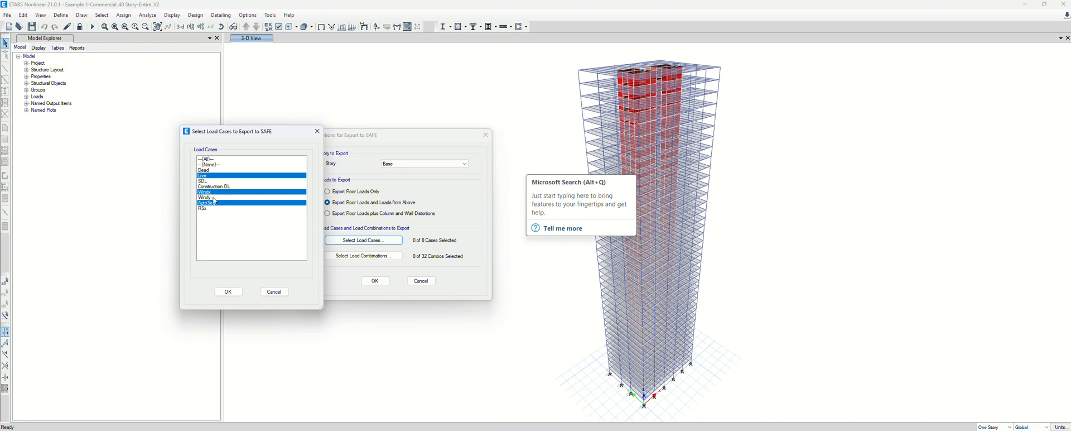
left_click(217, 198)
left_click(232, 293)
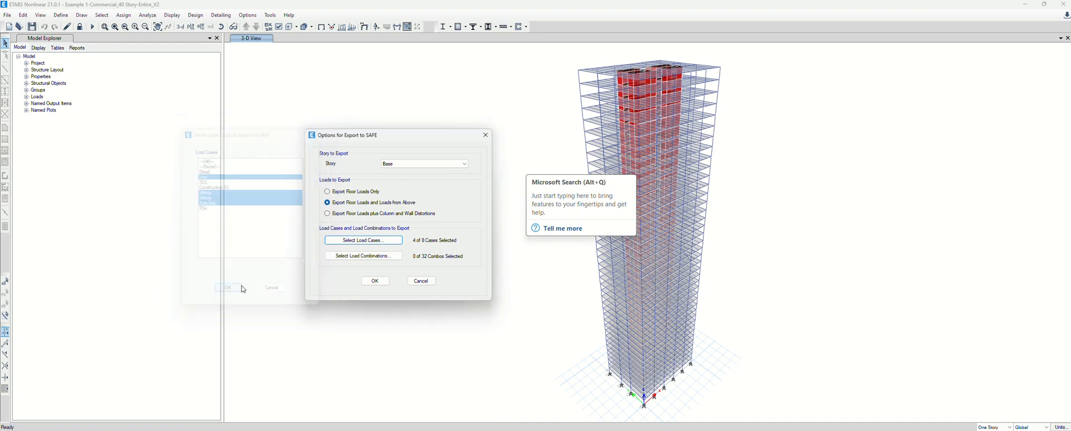
Accept the export options and browse to the Class 11 - Foundation System I folder
left_click(375, 281)
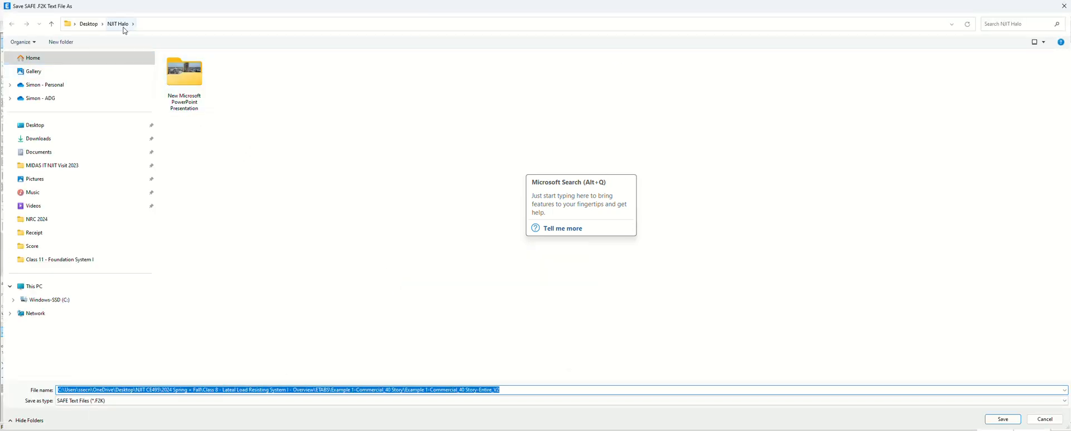
left_click(41, 125)
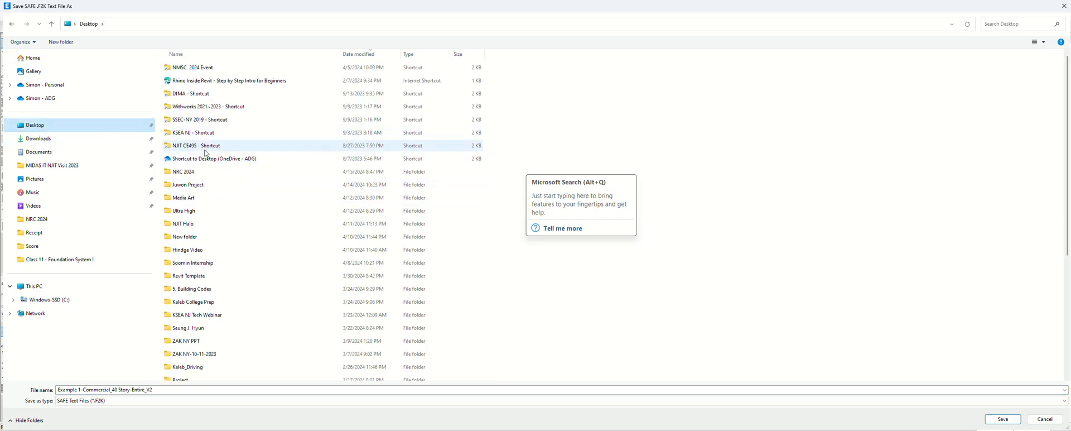
double_click(206, 146)
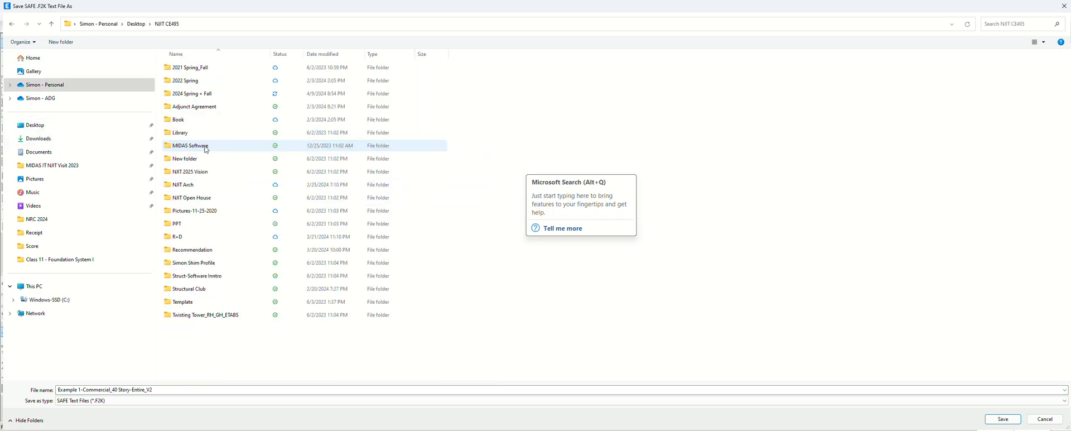
left_click(199, 95)
double_click(198, 95)
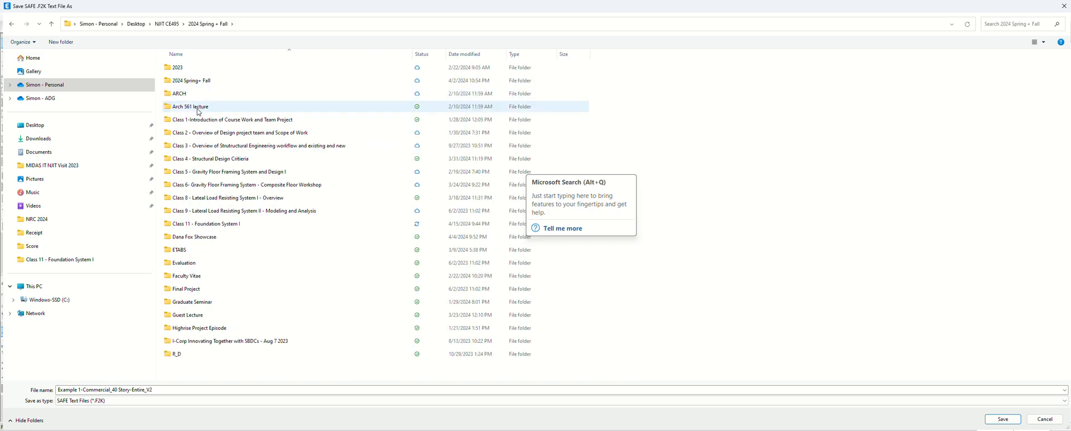
double_click(218, 228)
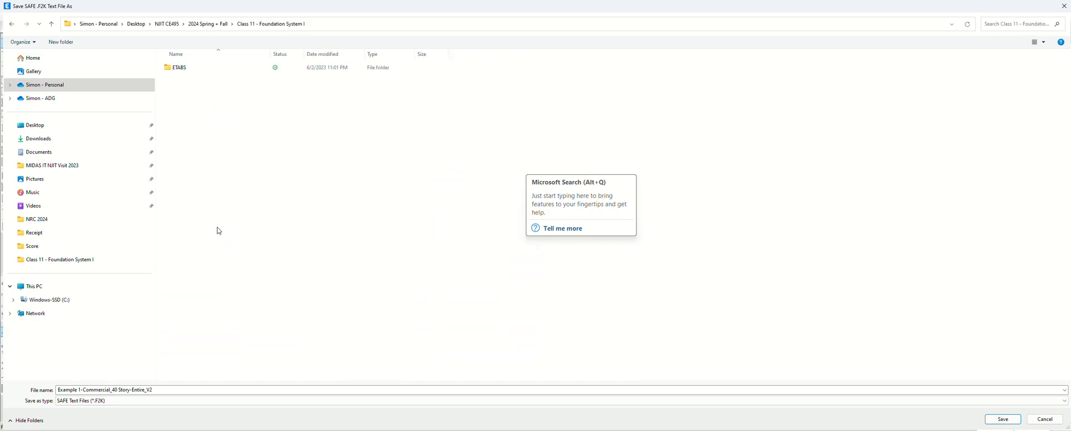
Create a new folder named SAFE there and save the .F2K export into it
right_click(330, 246)
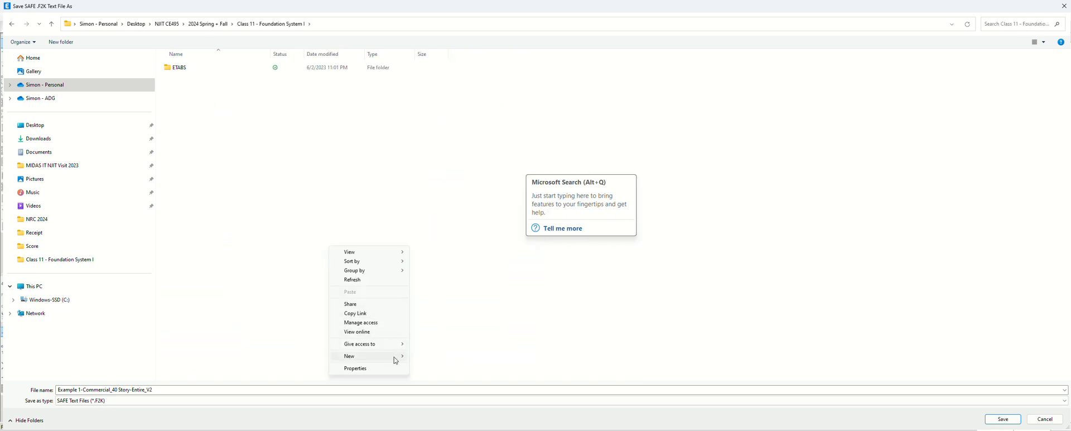
mouse_move(394, 356)
left_click(458, 261)
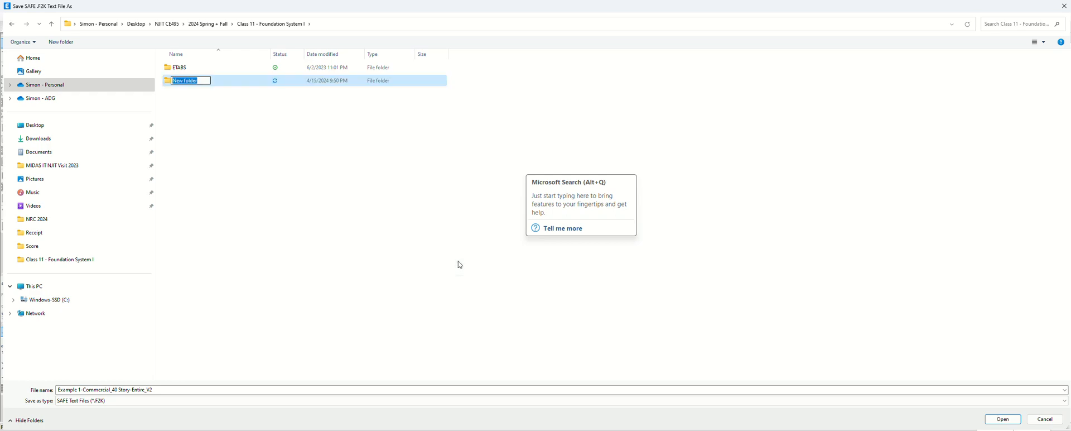
type("SAFE")
key("Return")
double_click(189, 81)
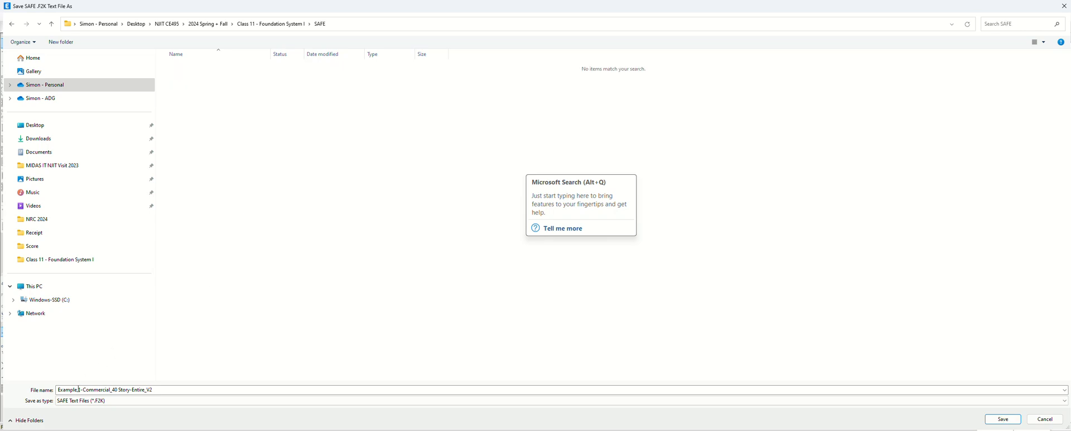
left_click(1002, 419)
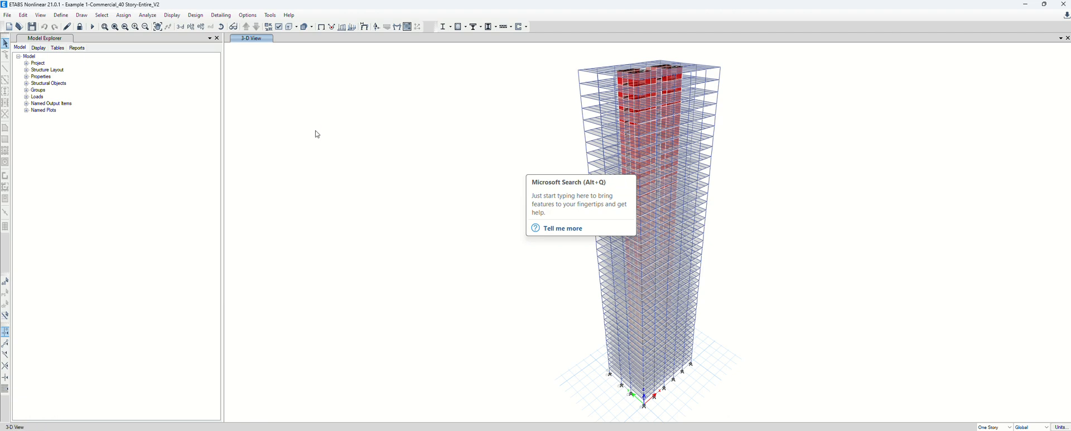
Minimize ETABS and start a new SAFE model without saving, keeping default initialization and grid
left_click(1025, 7)
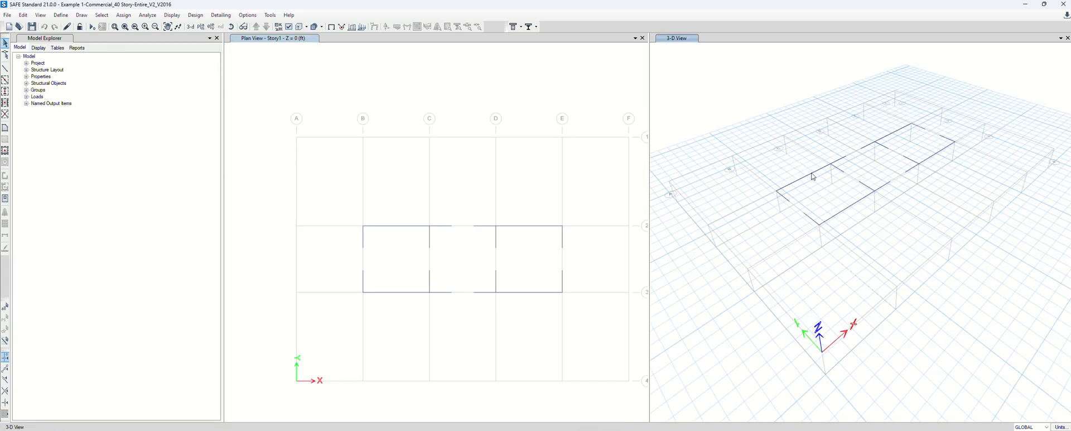
left_click(8, 17)
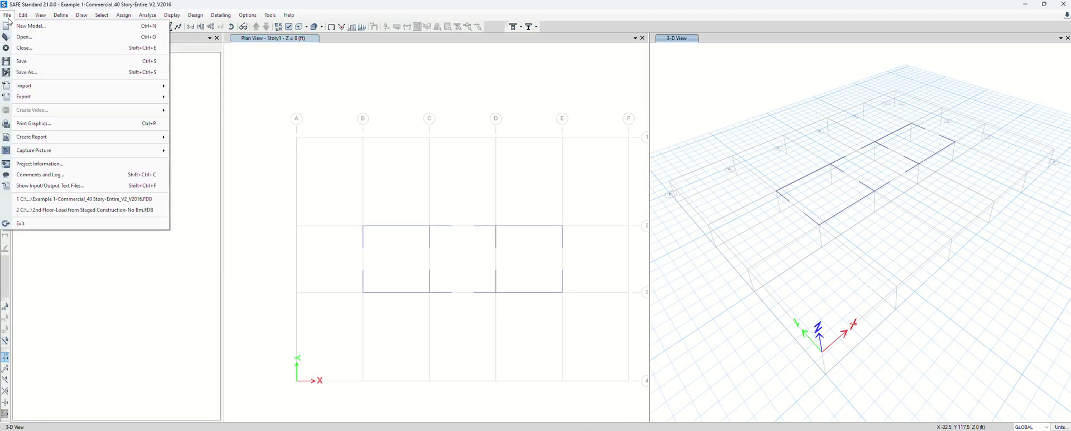
left_click(26, 25)
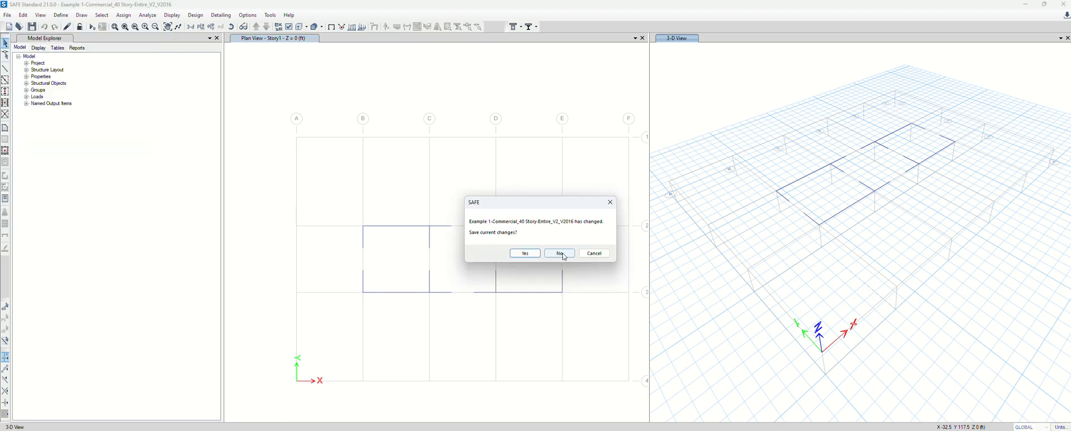
left_click(557, 253)
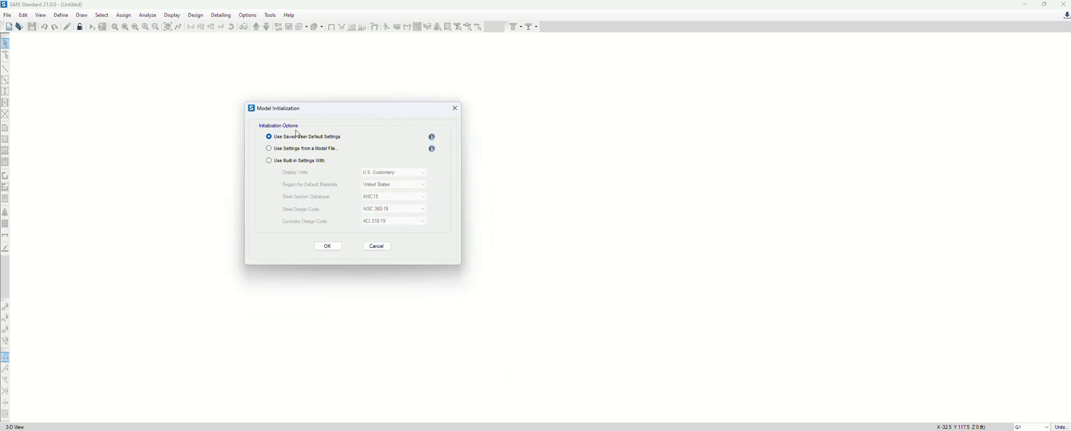
left_click(333, 241)
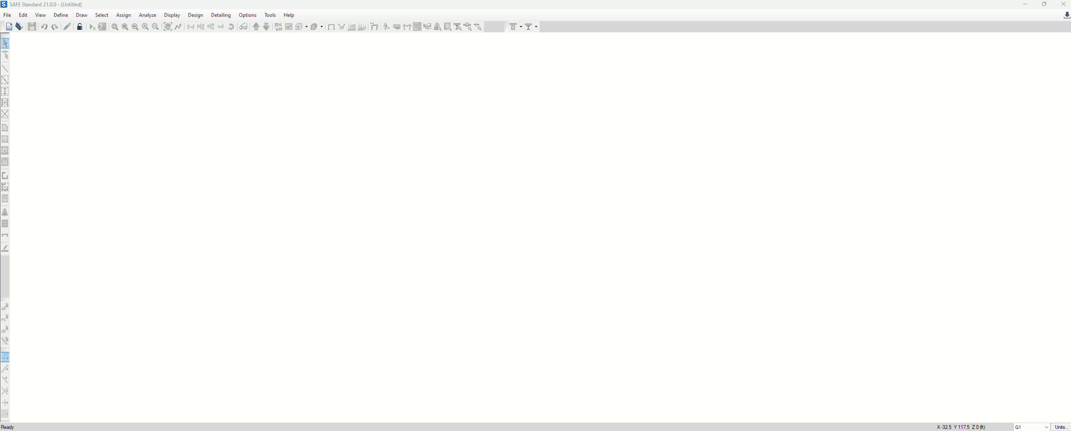
left_click(438, 340)
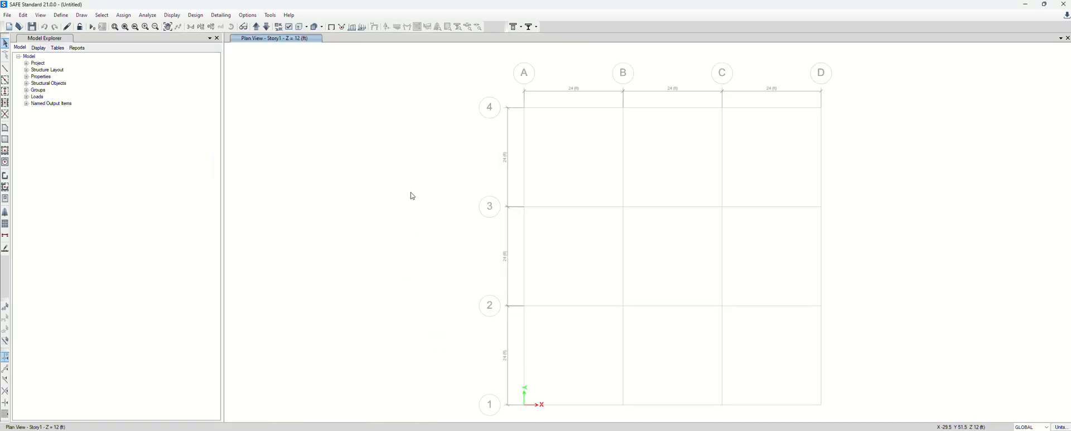
Import Example 1-Commercial_40 Story-Entire_V2.F2K from the Class 11 - Foundation System I > SAFE folder
left_click(12, 17)
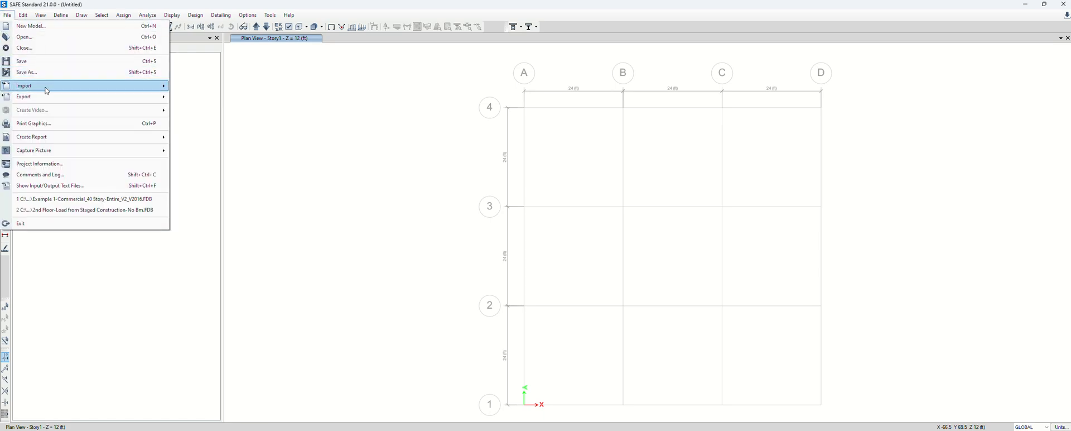
mouse_move(47, 90)
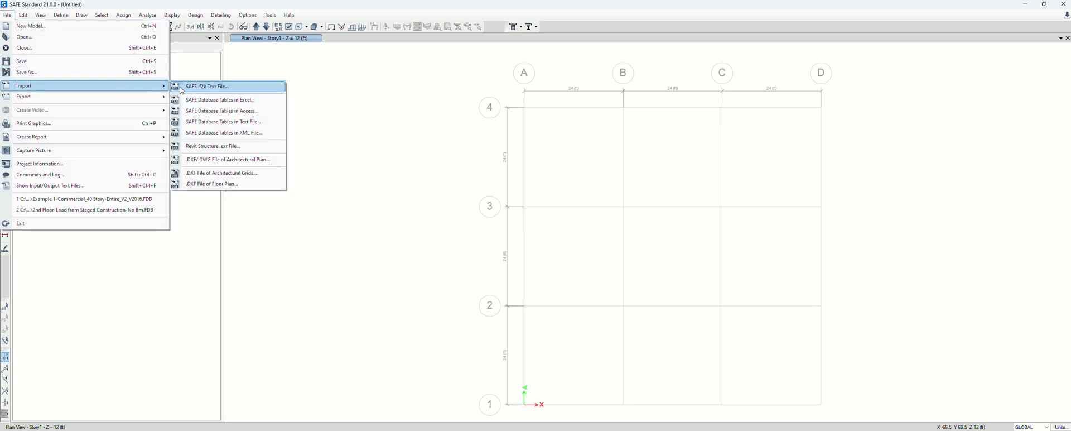
left_click(204, 87)
left_click(543, 251)
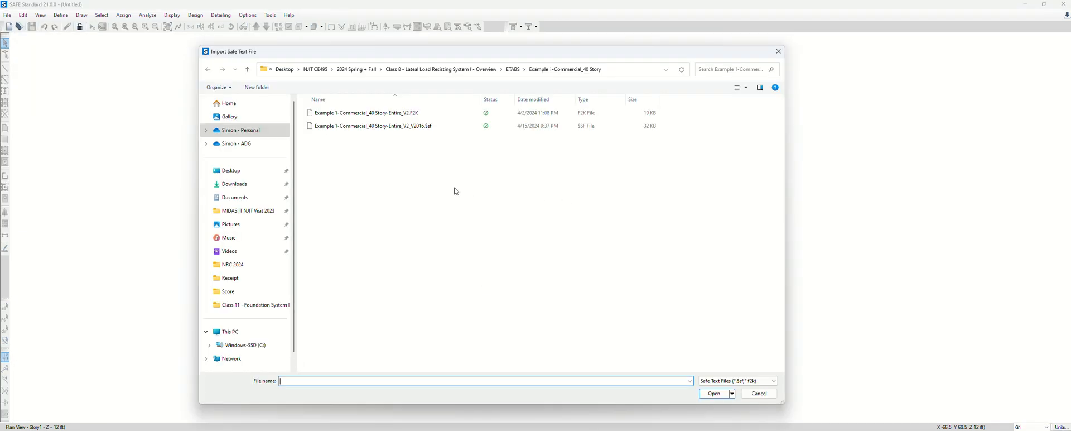
left_click(512, 69)
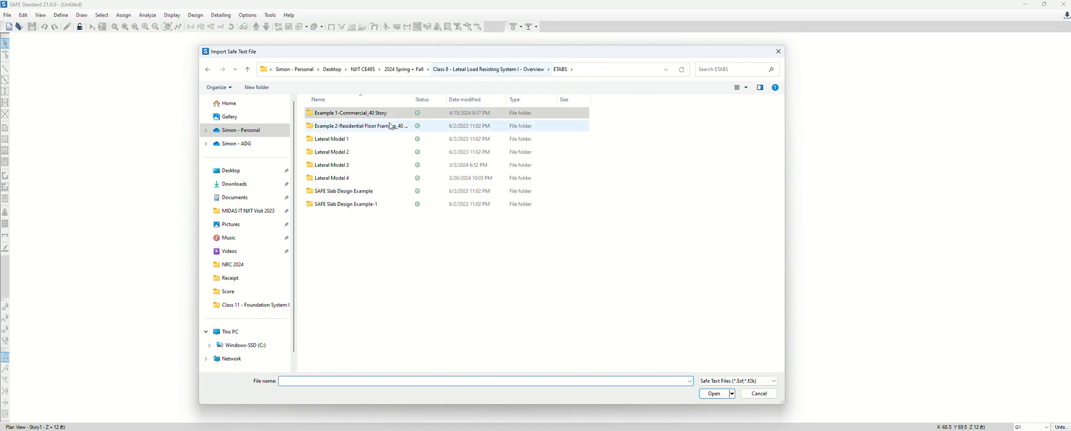
left_click(413, 73)
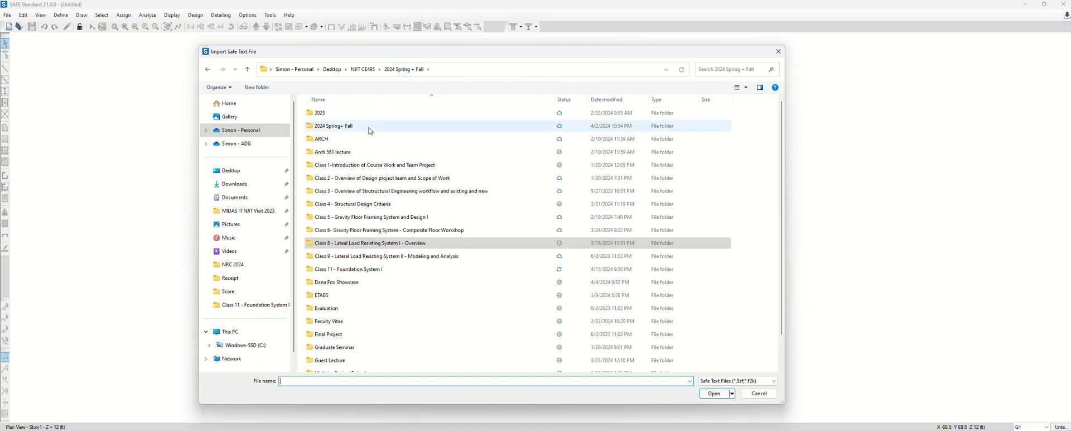
double_click(365, 270)
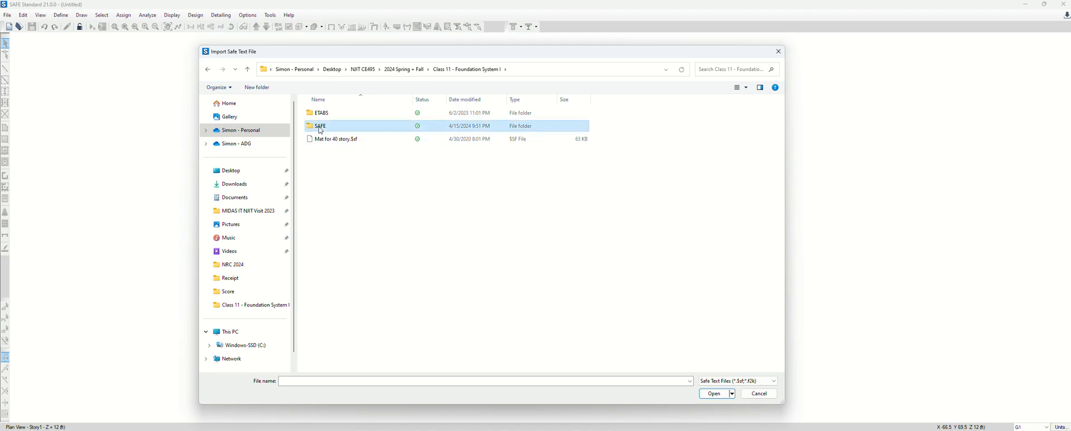
double_click(361, 126)
double_click(413, 100)
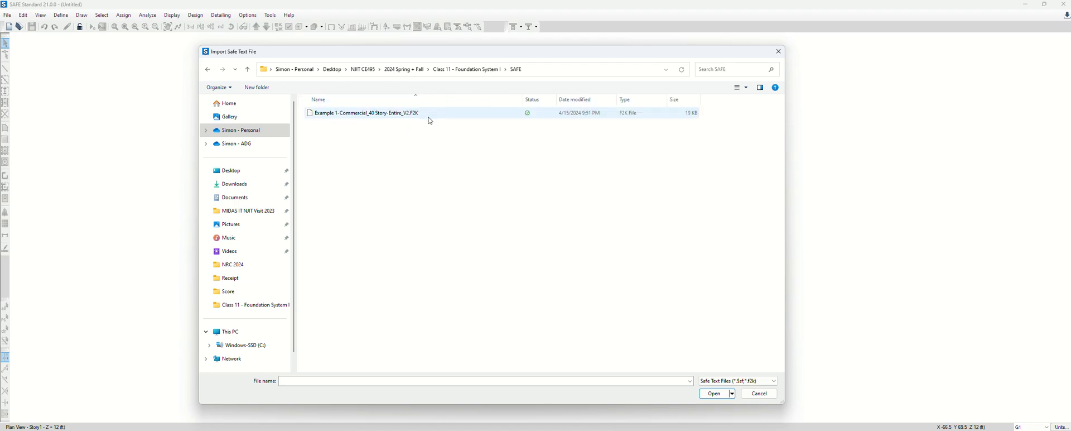
double_click(414, 113)
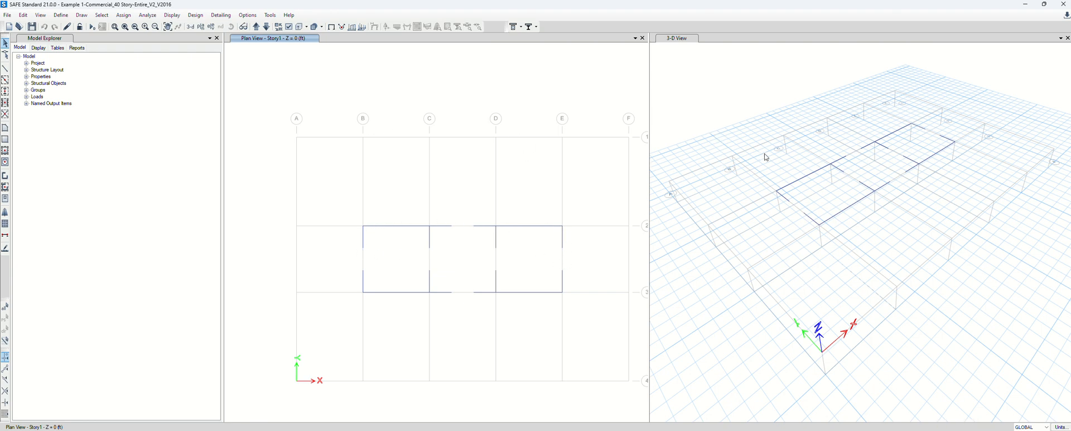
Make joints visible, show walls and frames extruded, and switch the left pane to 3-D
left_click(289, 27)
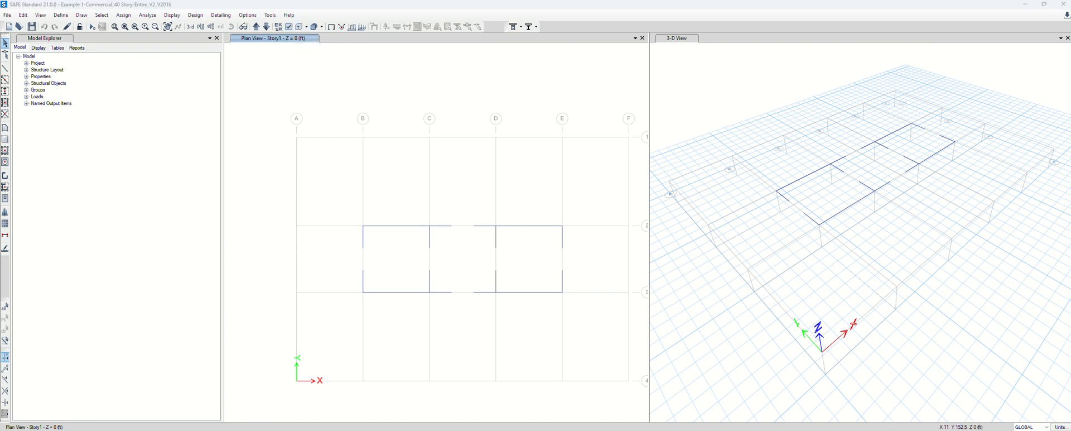
left_click_drag(615, 348, 685, 103)
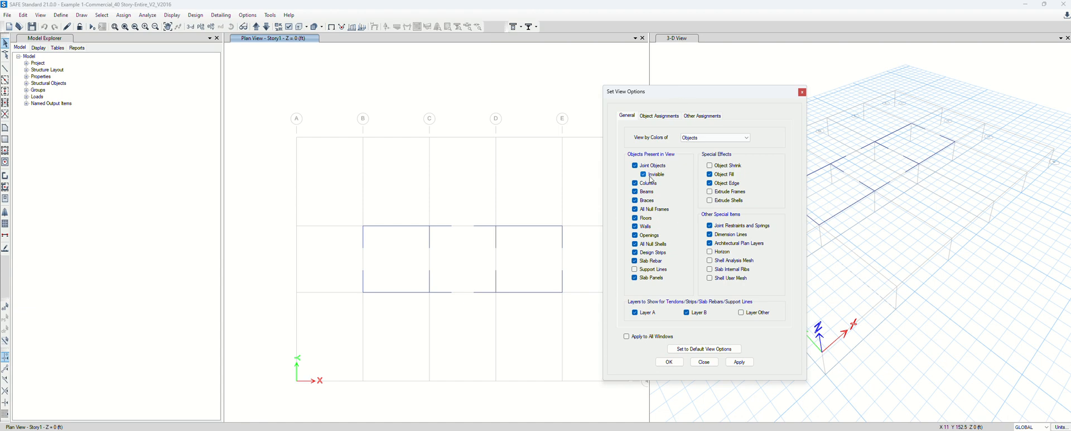
left_click(650, 176)
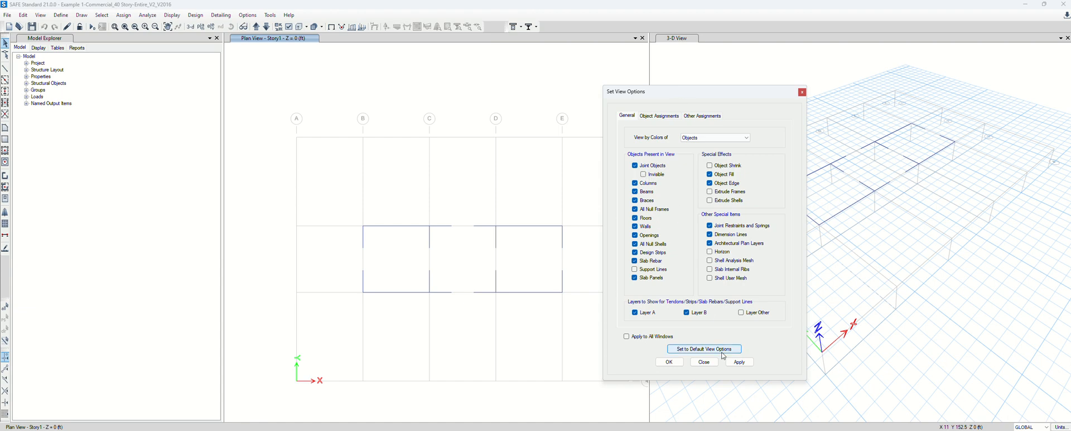
left_click(710, 191)
left_click(740, 362)
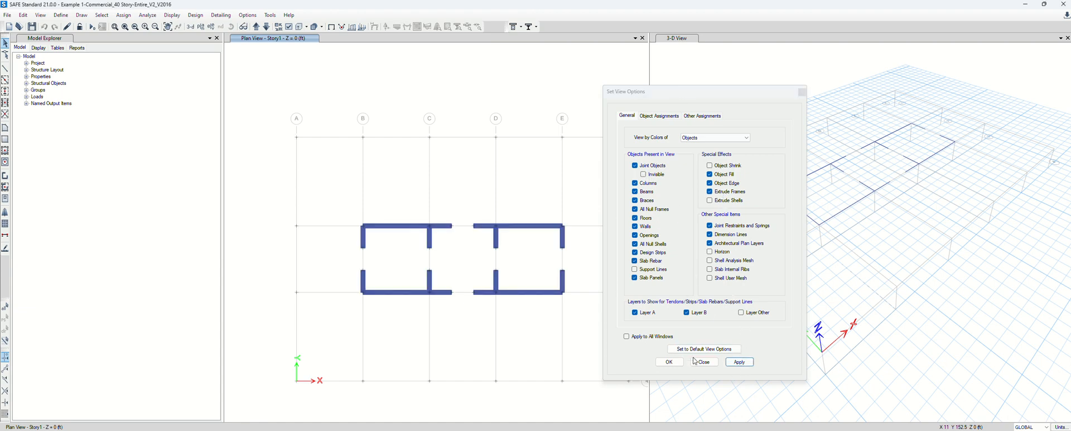
left_click(669, 361)
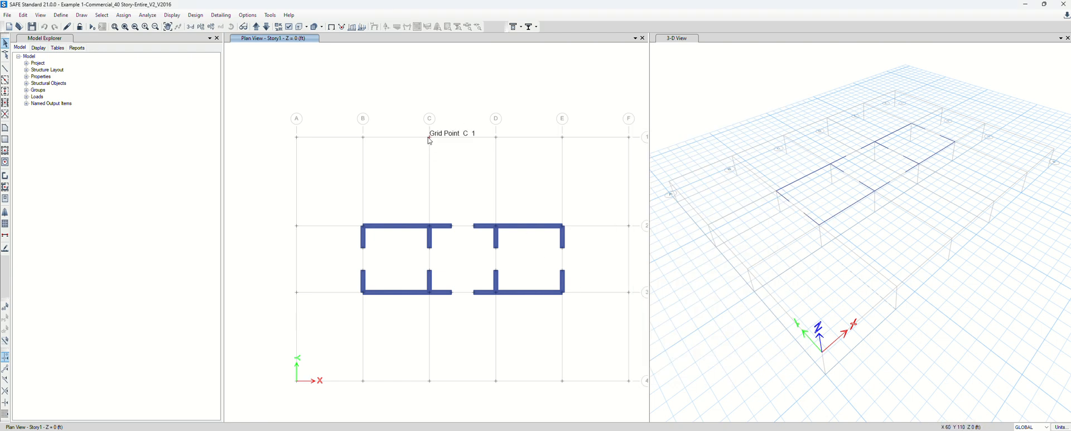
left_click(190, 27)
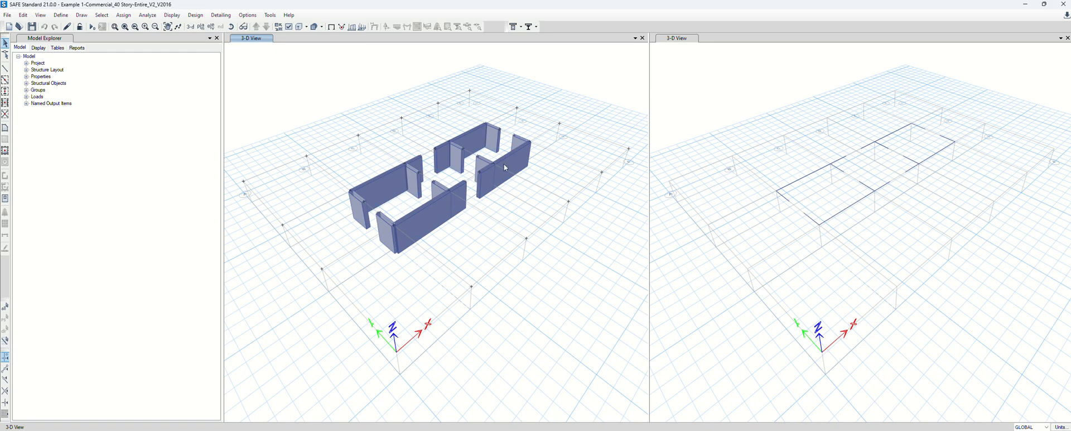
left_click(177, 20)
Plot the AutoSeq_ABOVE joint loads on the 3-D view and open one joint's information
mouse_move(198, 43)
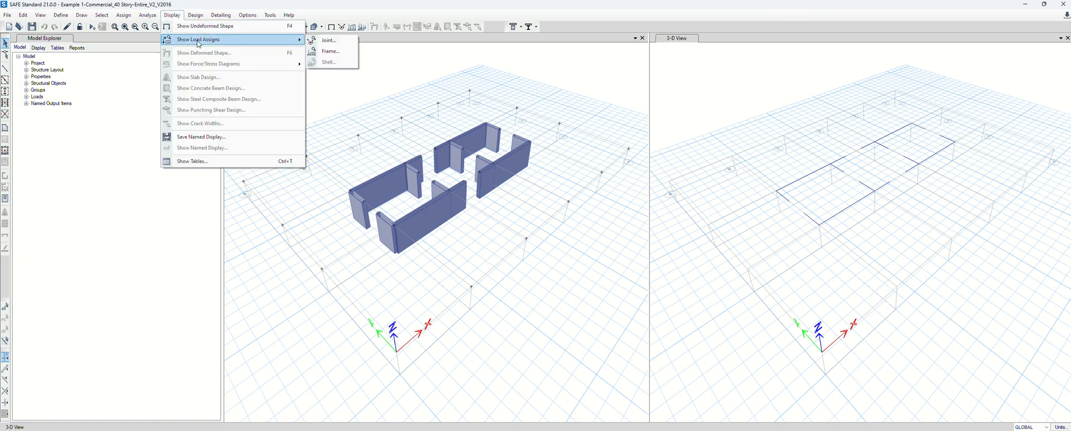
left_click(329, 40)
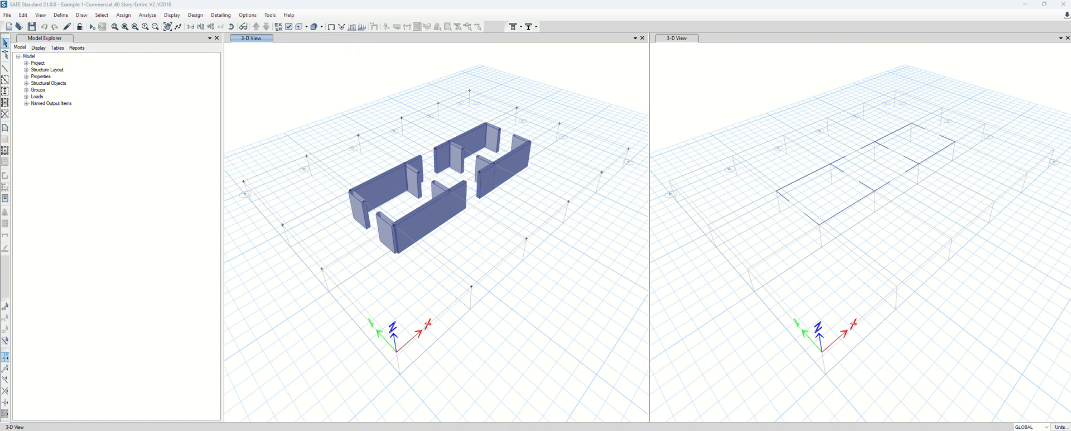
left_click_drag(372, 144, 763, 90)
left_click(740, 114)
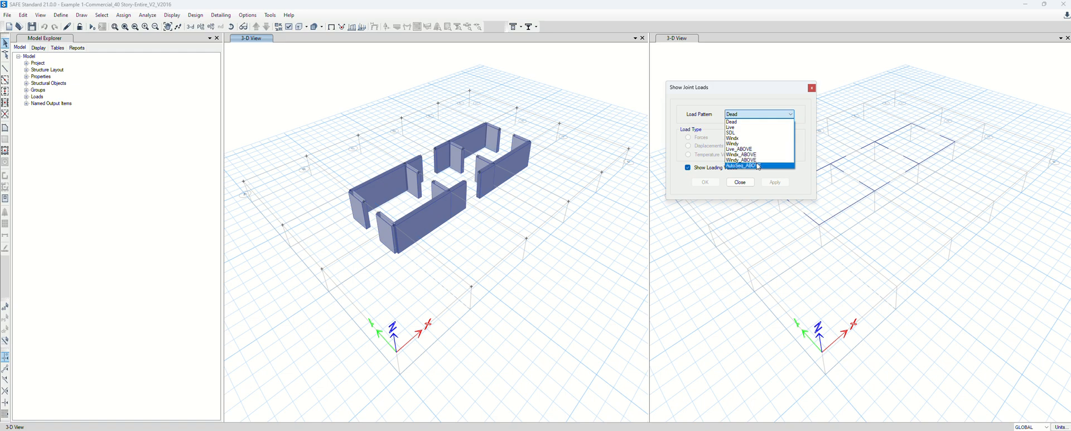
left_click(758, 166)
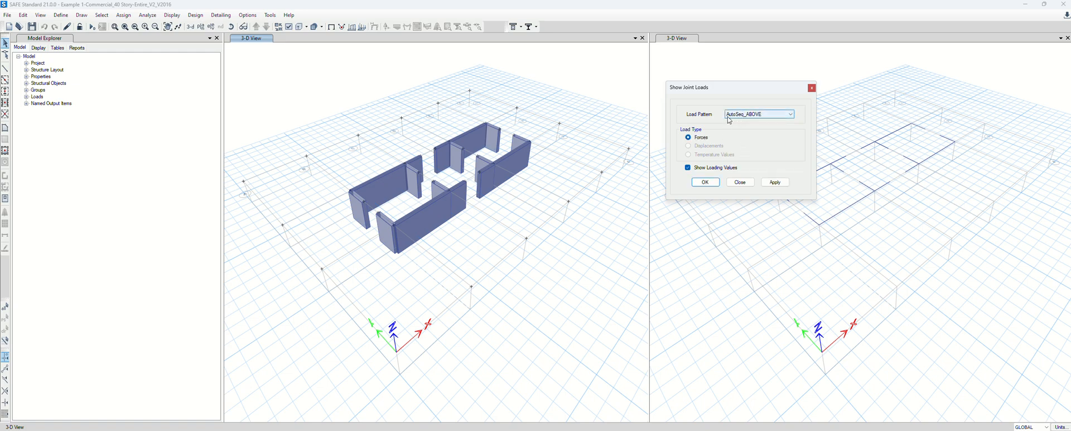
left_click(776, 183)
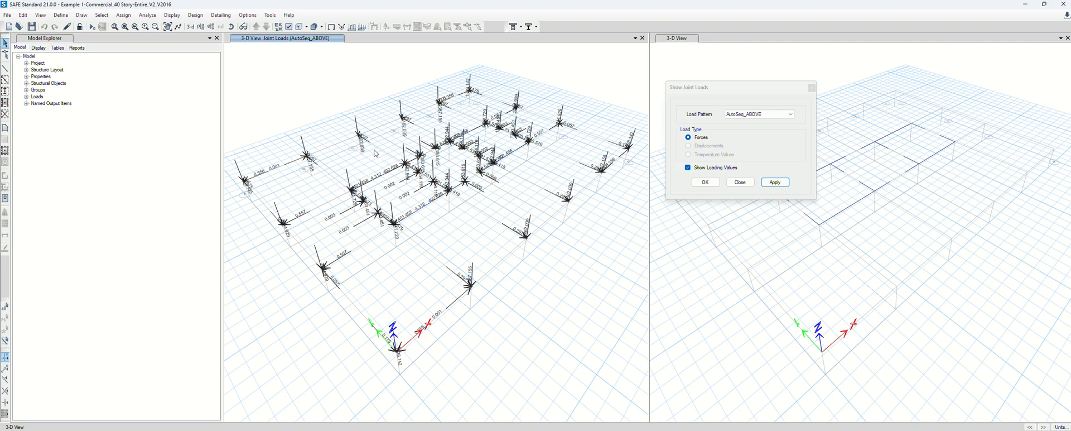
left_click(523, 429)
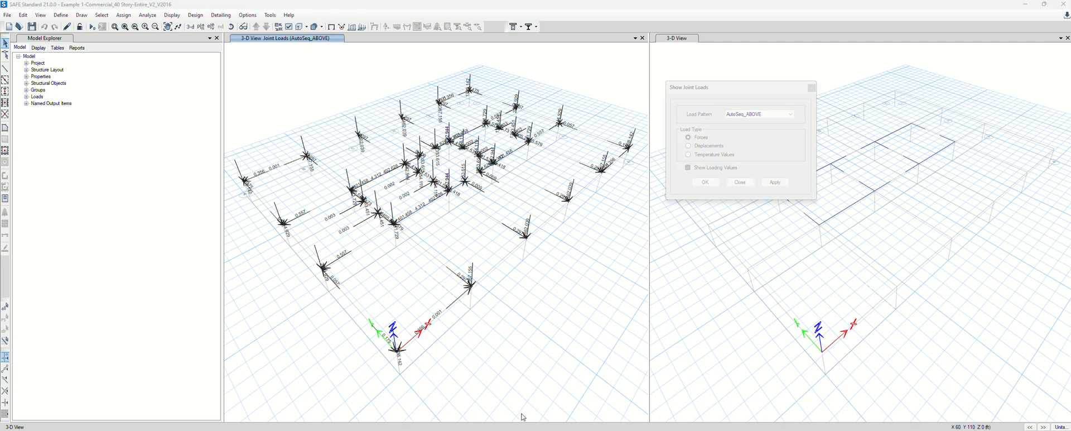
left_click_drag(575, 430, 567, 103)
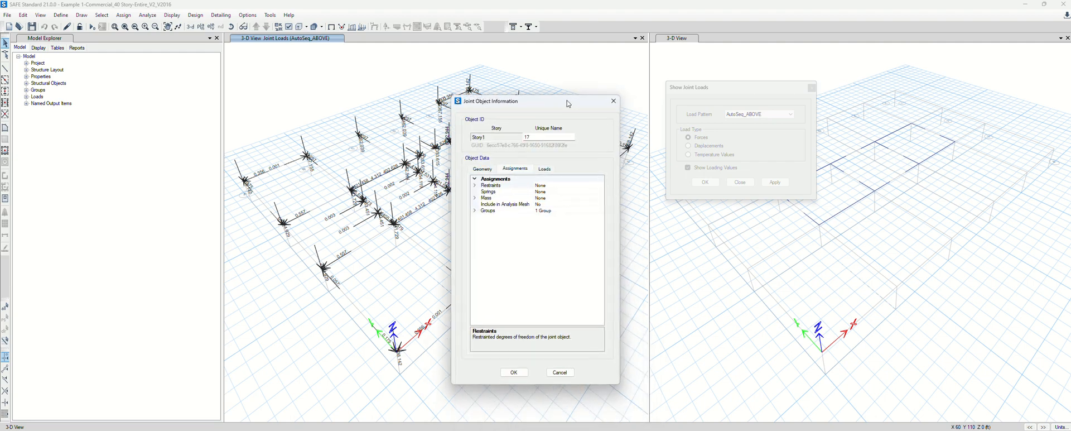
Inspect the joint's assigned AutoSeq_ABOVE and Live_ABOVE force values
left_click(544, 168)
left_click(474, 185)
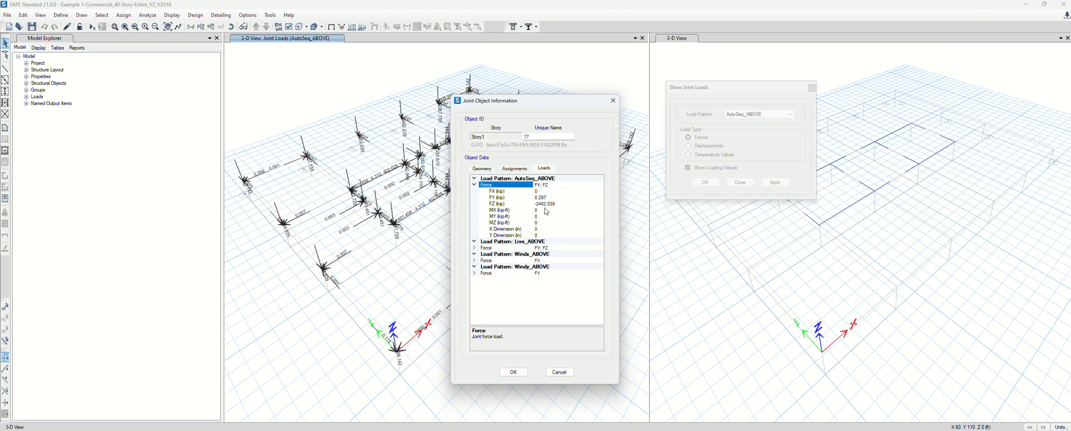
left_click(475, 241)
left_click(474, 242)
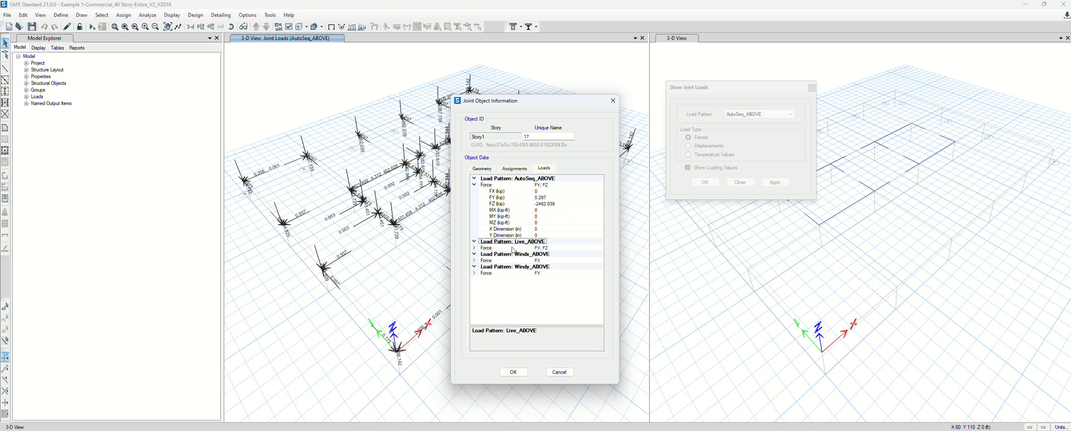
left_click(475, 247)
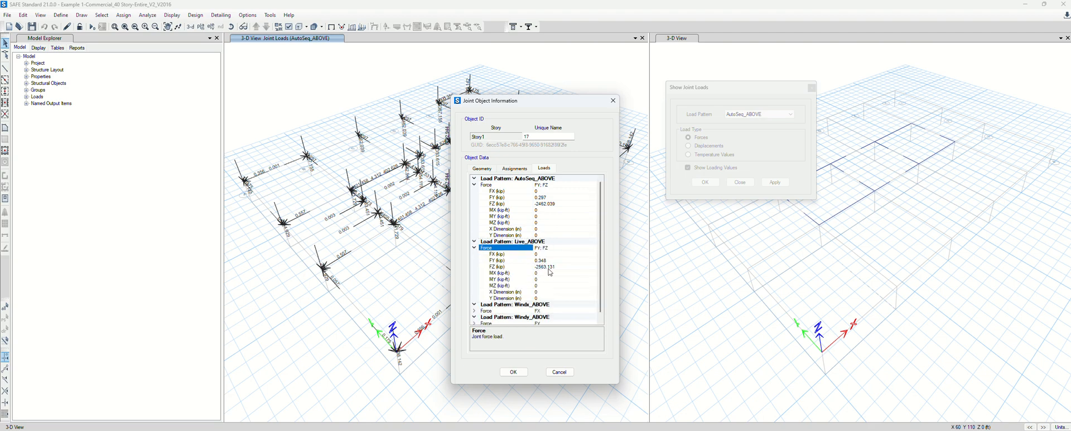
Check the Windx_ABOVE and Windy_ABOVE forces, then close the joint information and joint-load windows
left_click(475, 305)
left_click(475, 305)
scroll(512, 271, "down", 1)
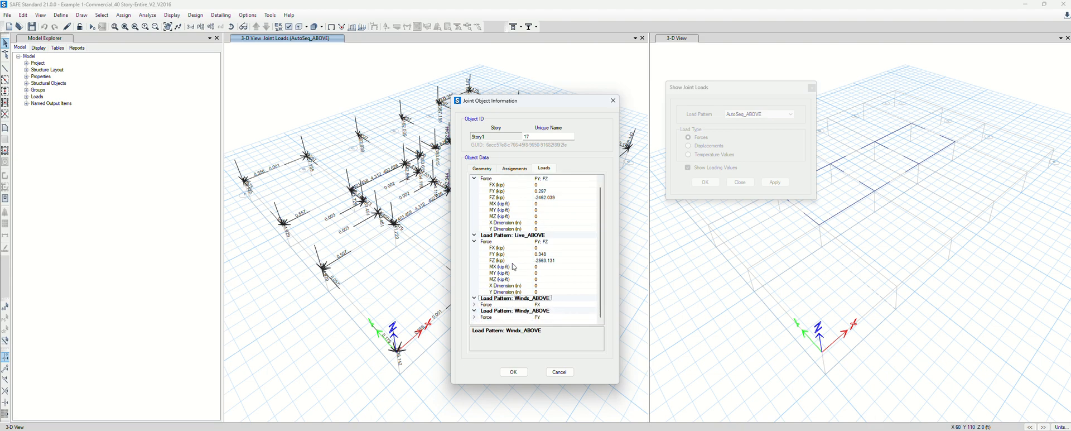
left_click(476, 305)
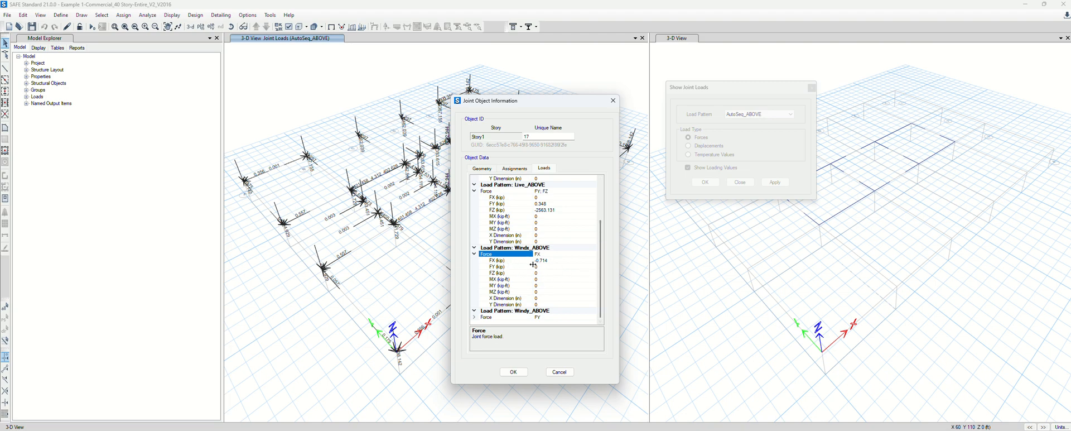
left_click(474, 310)
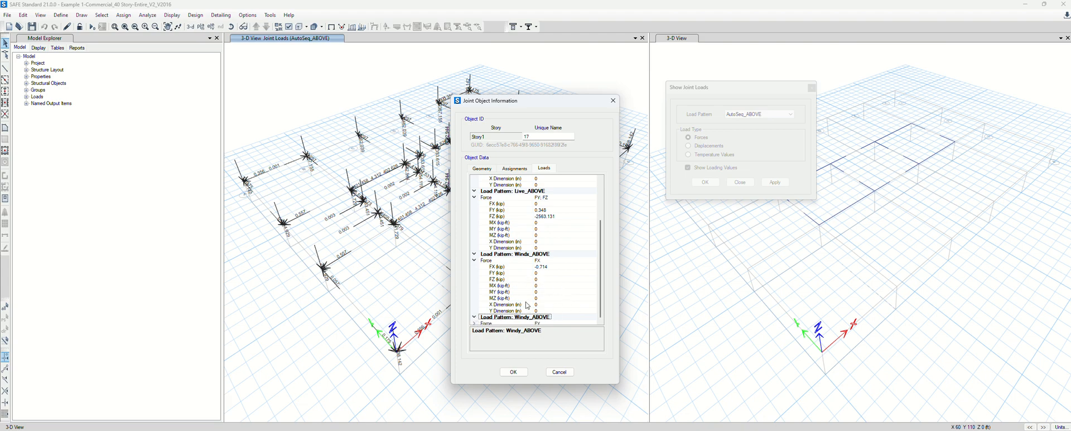
left_click(474, 317)
left_click(473, 317)
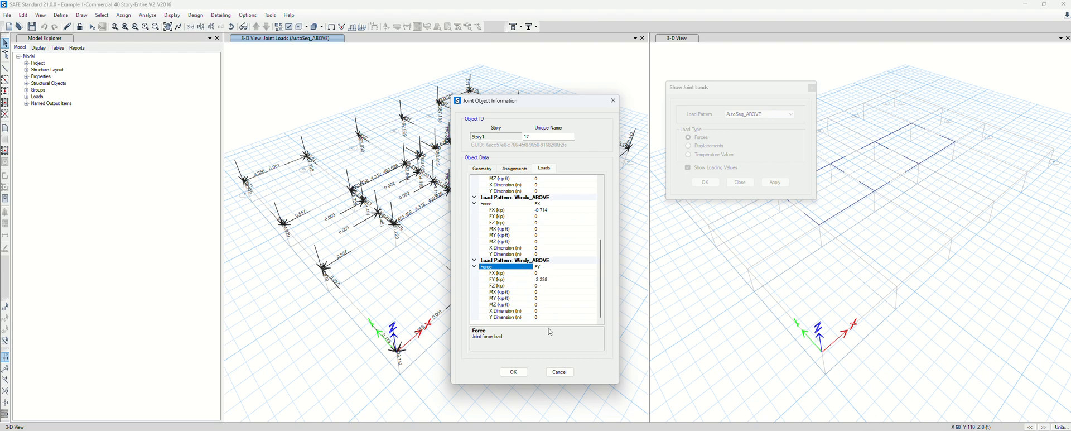
left_click(560, 371)
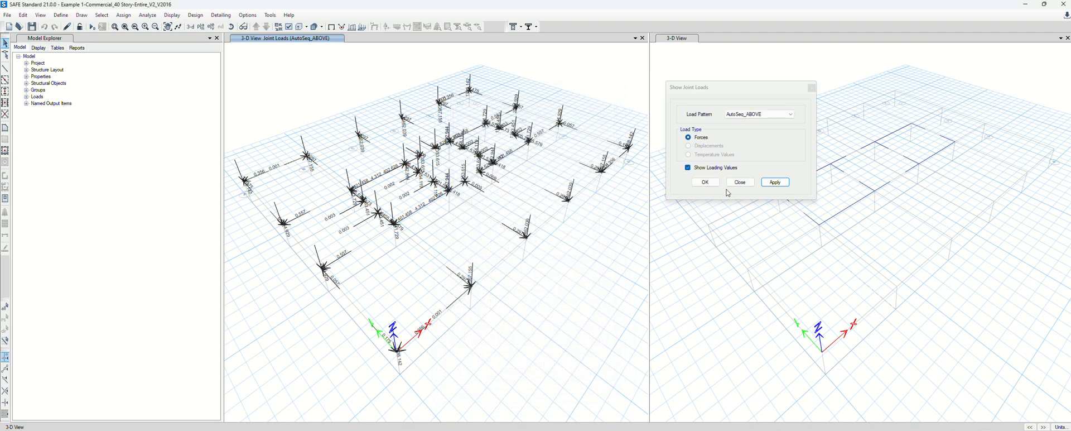
left_click(740, 182)
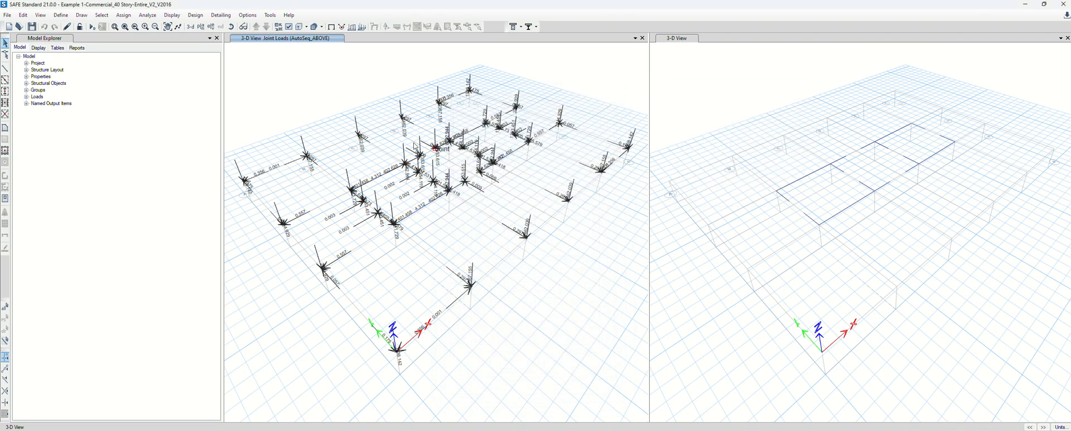
left_click(61, 15)
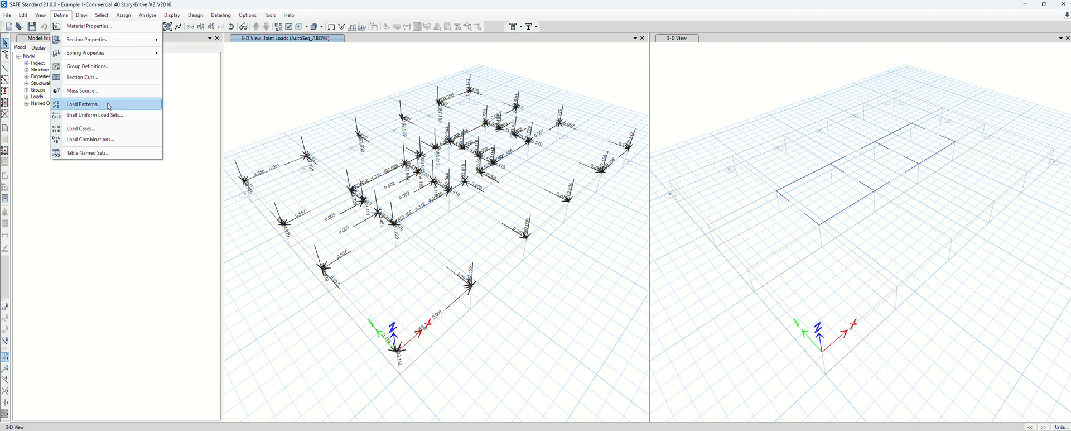
left_click(104, 105)
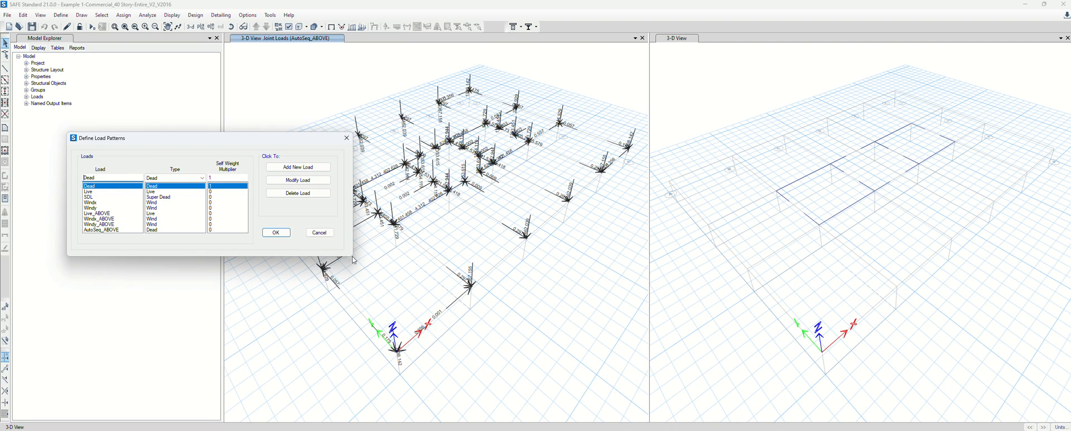
left_click(95, 192)
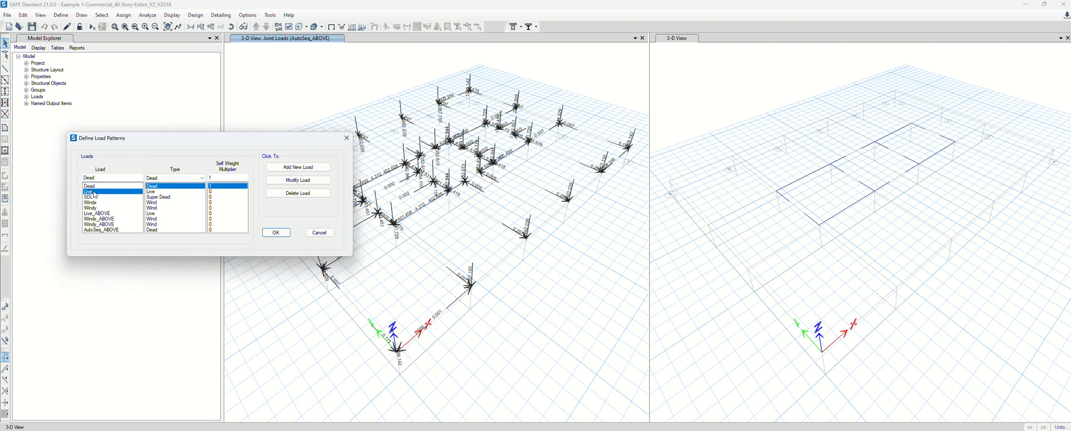
left_click(99, 202)
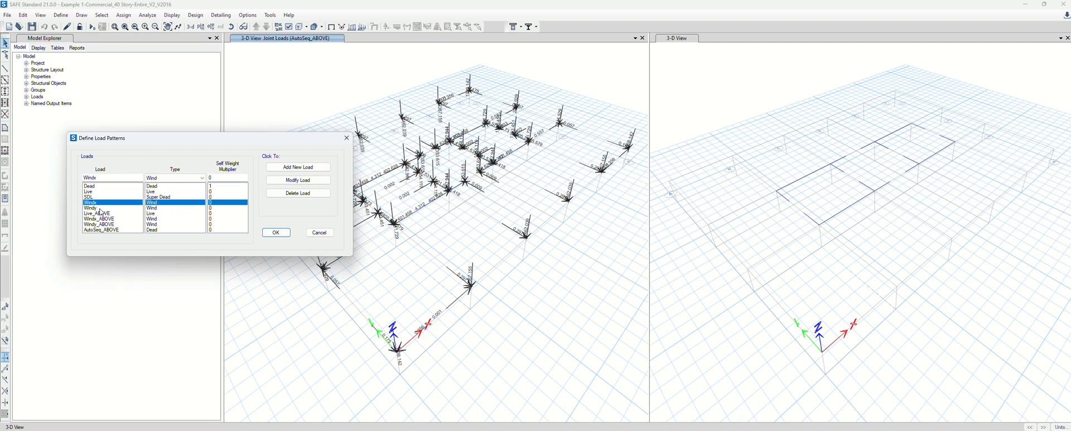
left_click(100, 208)
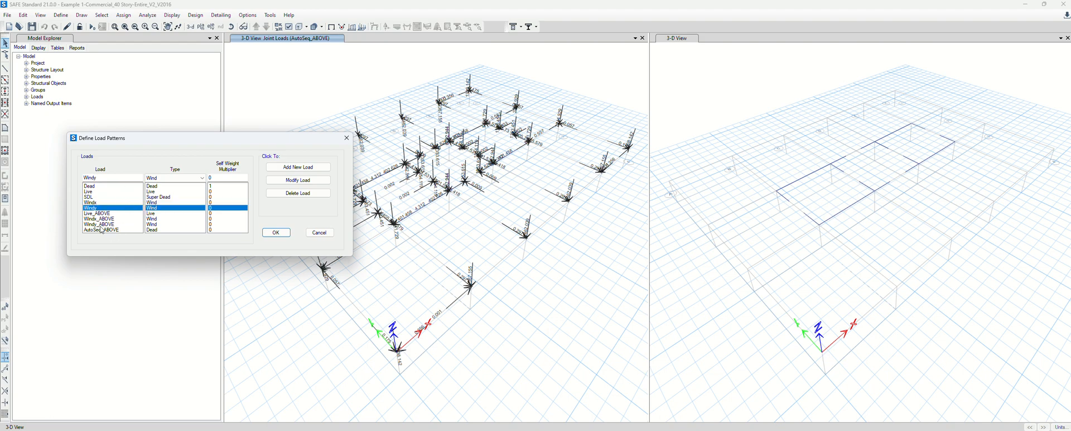
left_click(320, 232)
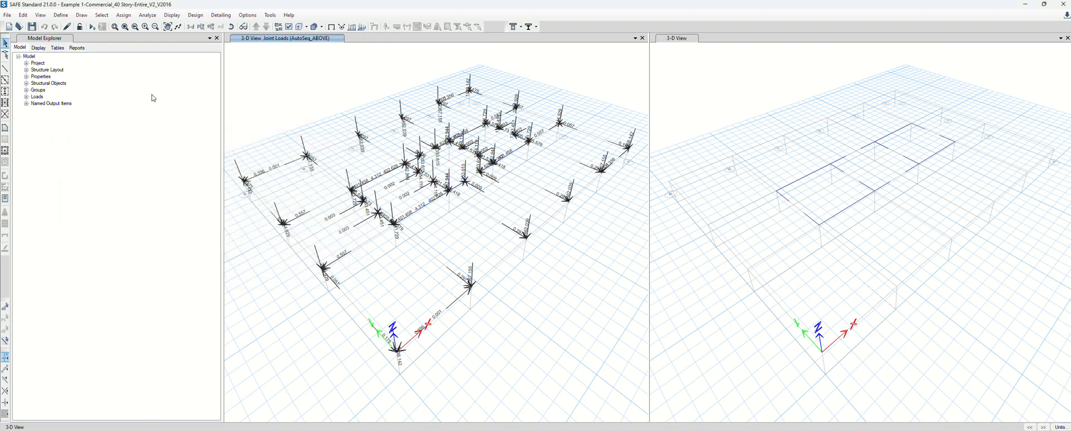
left_click(61, 16)
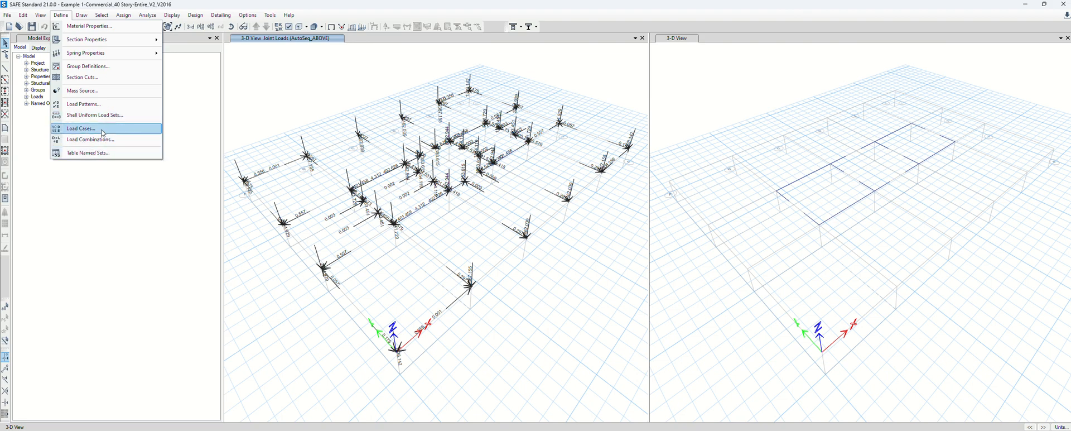
Inspect the AutoSeq load case, confirming it combines Dead, SDL and AutoSeq_ABOVE, then select Live
left_click(102, 133)
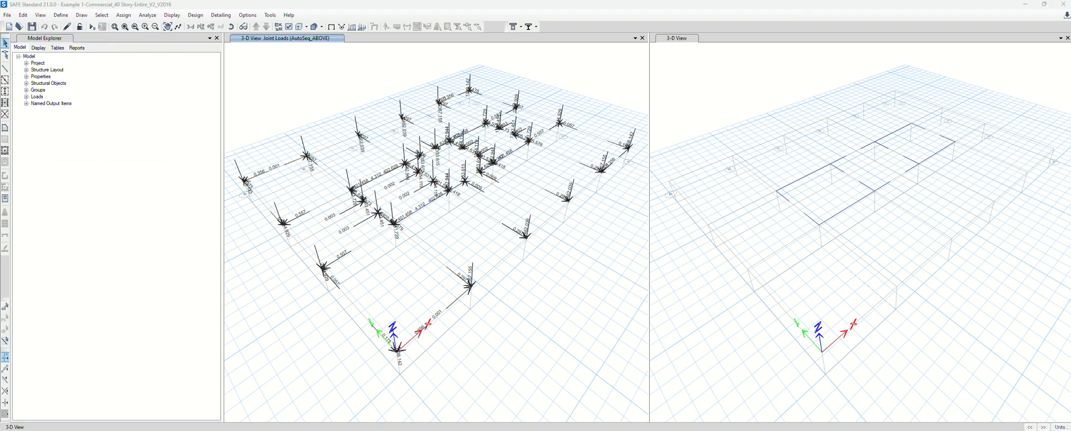
left_click_drag(226, 298, 207, 109)
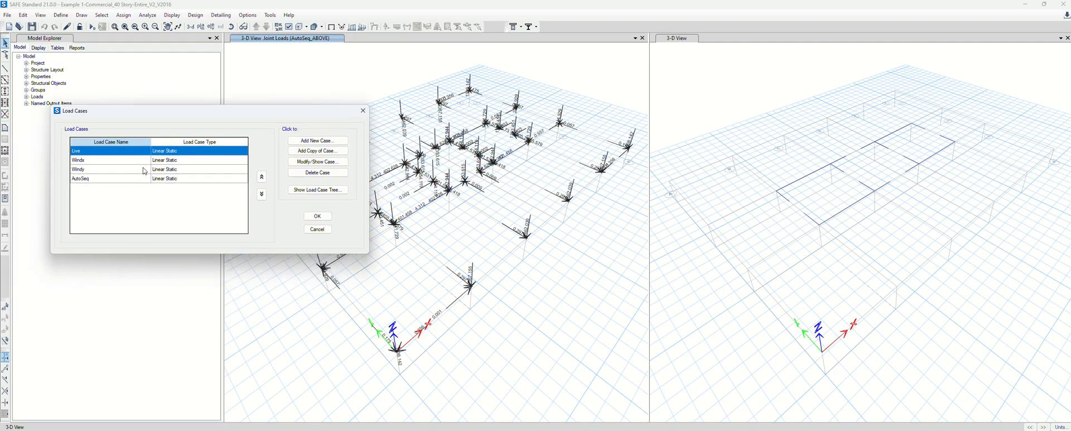
left_click(111, 182)
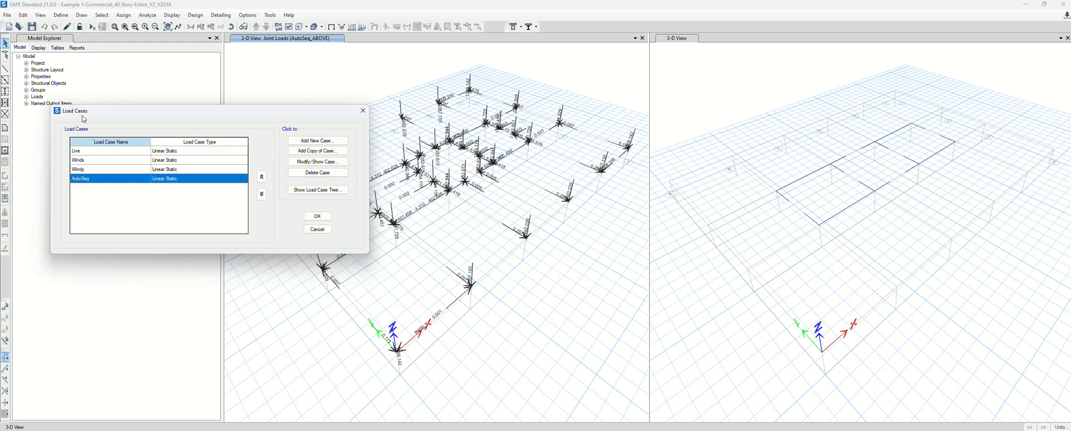
left_click(321, 162)
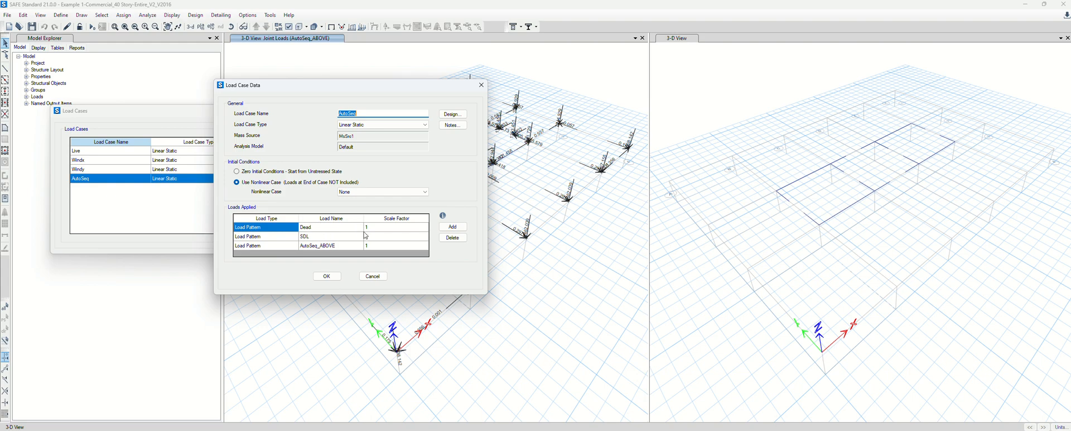
left_click(375, 277)
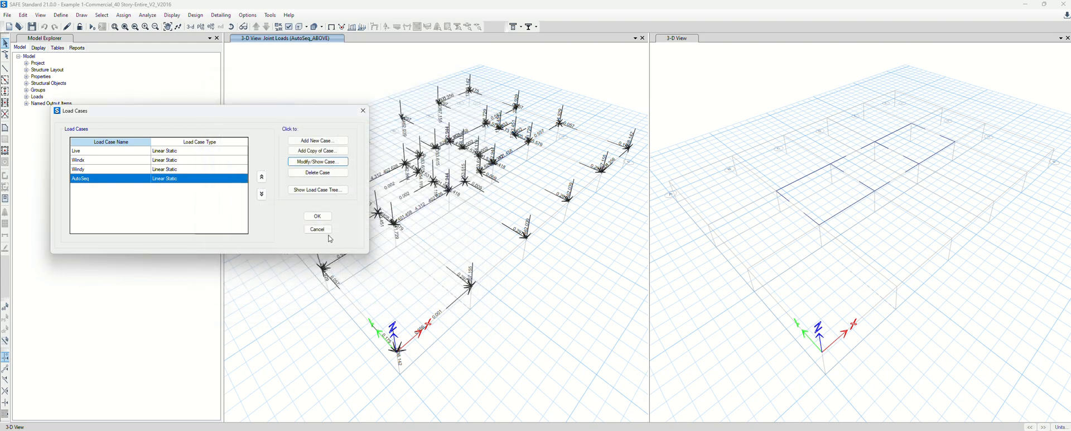
left_click(101, 151)
Confirm Live applies Live and Live_ABOVE, and Windx applies Windx and Windx_ABOVE
left_click(318, 162)
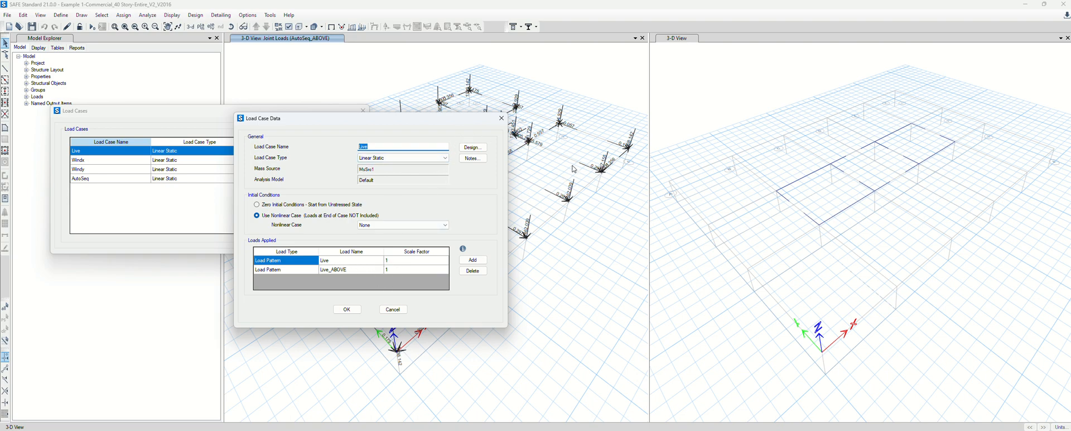
left_click(398, 310)
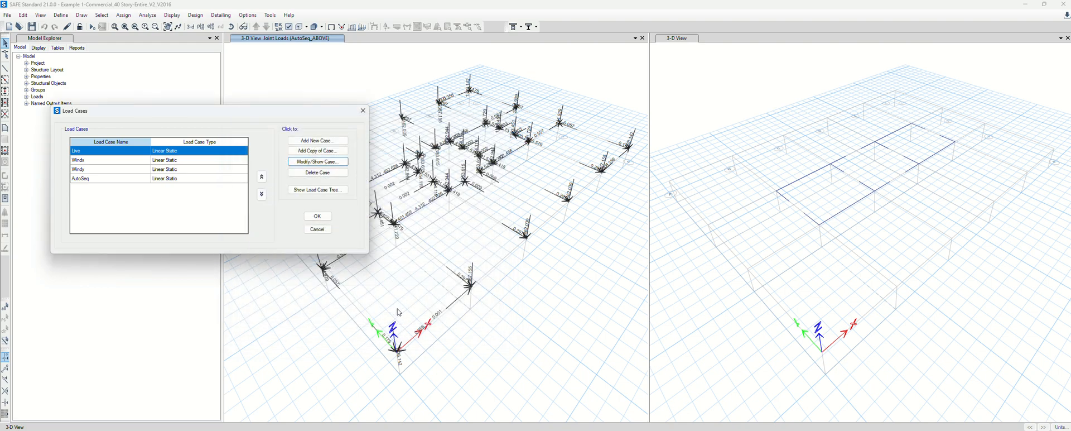
left_click(101, 160)
left_click(306, 166)
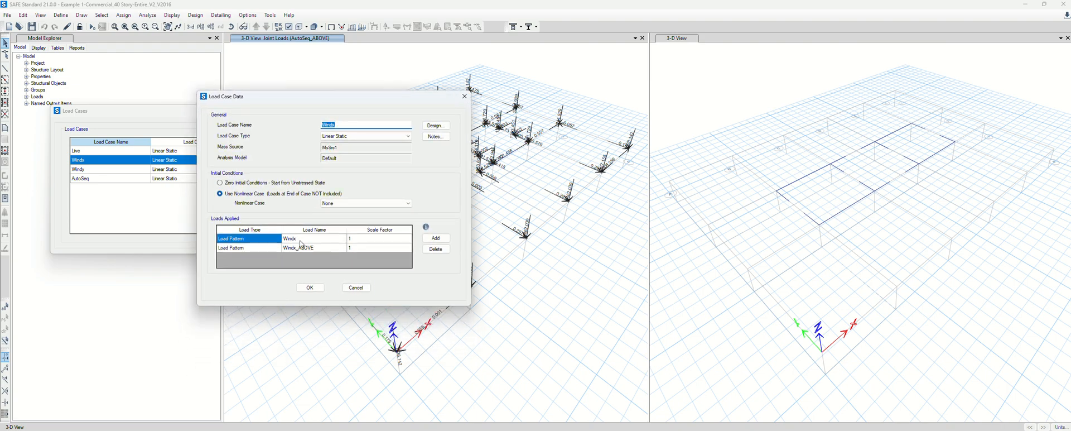
left_click(356, 291)
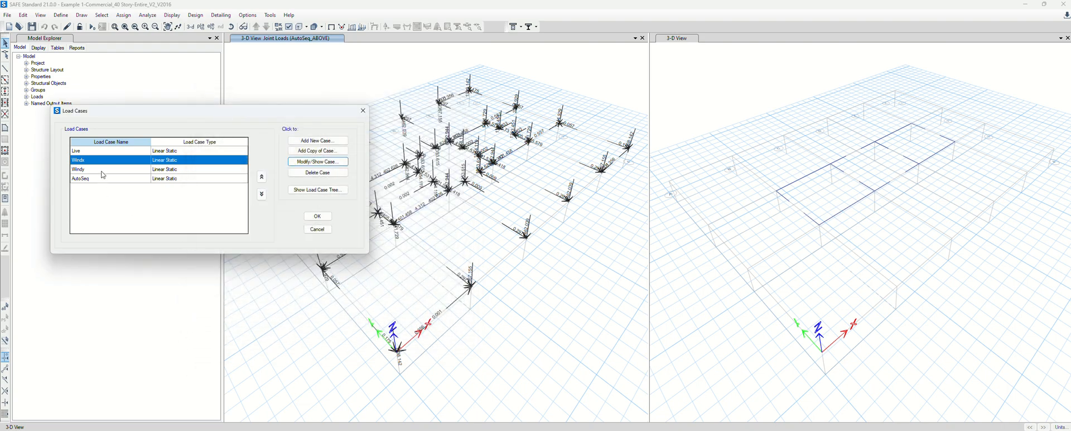
Confirm Windy applies Windy and Windy_ABOVE, then close the Load Cases list
left_click(104, 169)
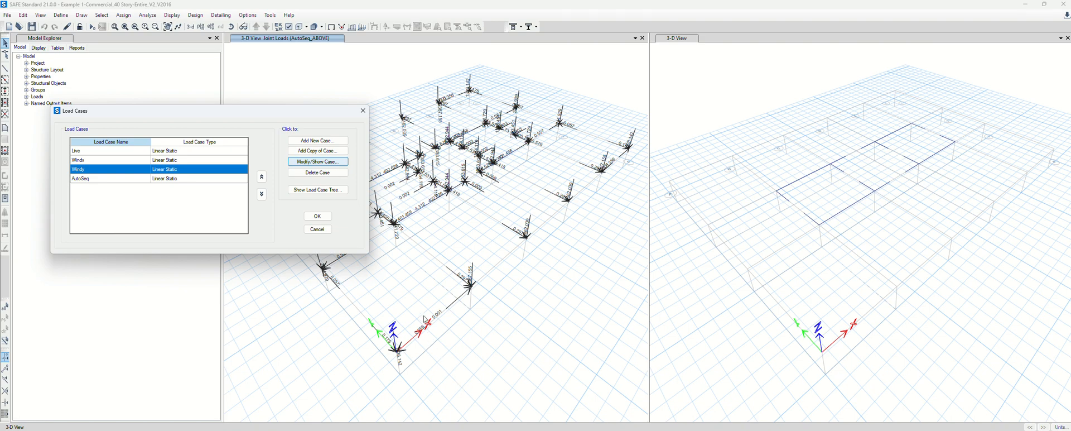
left_click(463, 430)
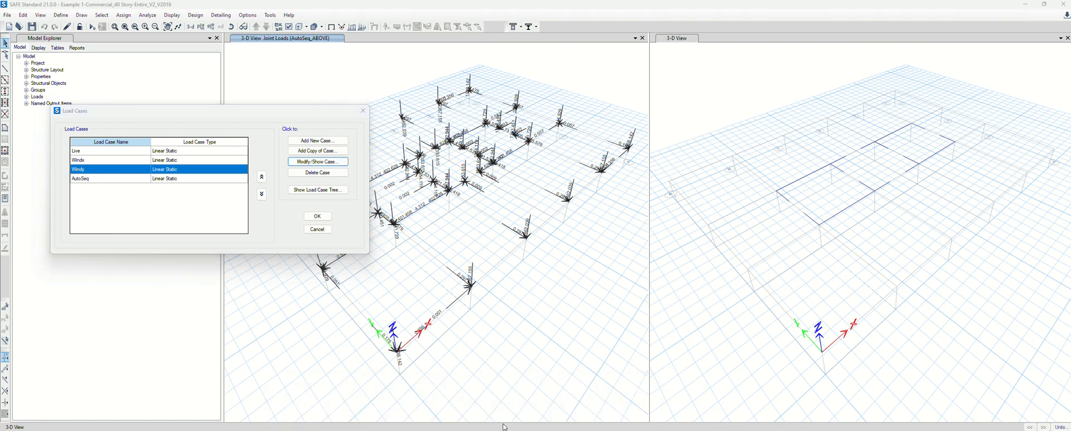
left_click(317, 161)
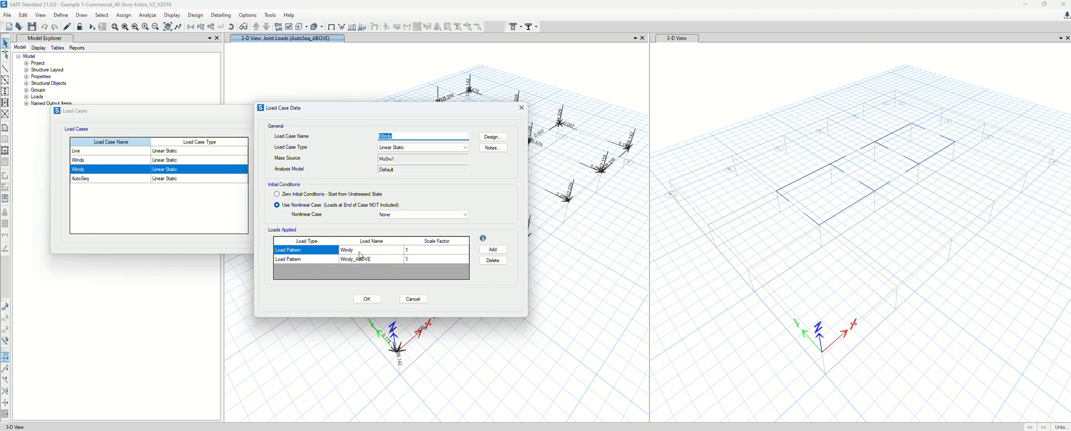
left_click(416, 303)
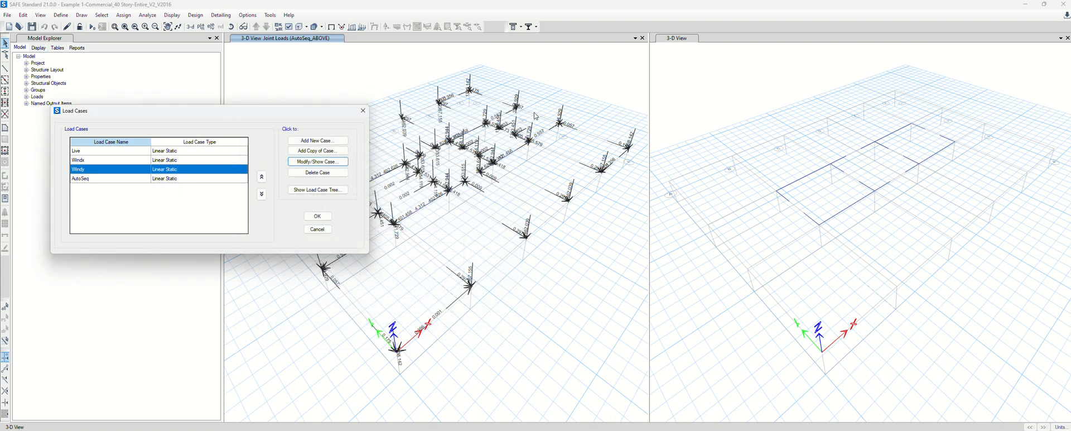
left_click(317, 230)
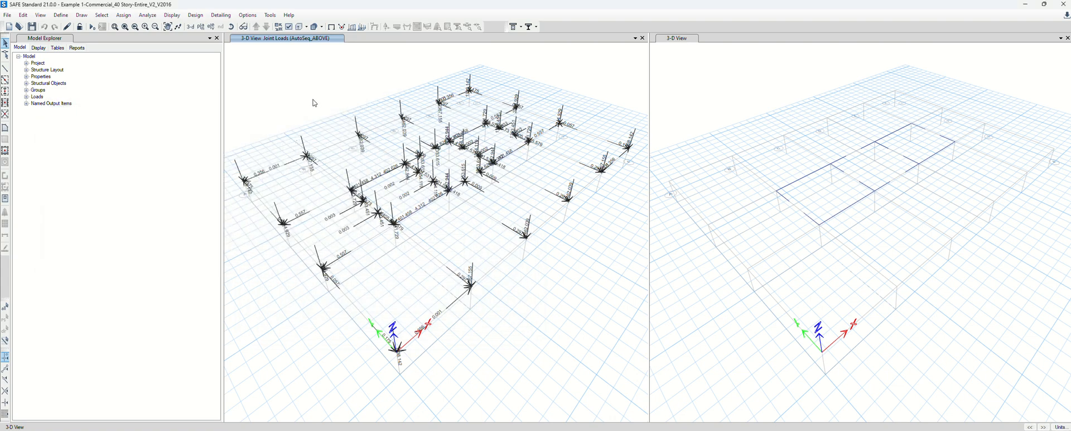
Switch to the Story1 plan view, clear the joint-load plot, and open the Define menu
left_click(200, 26)
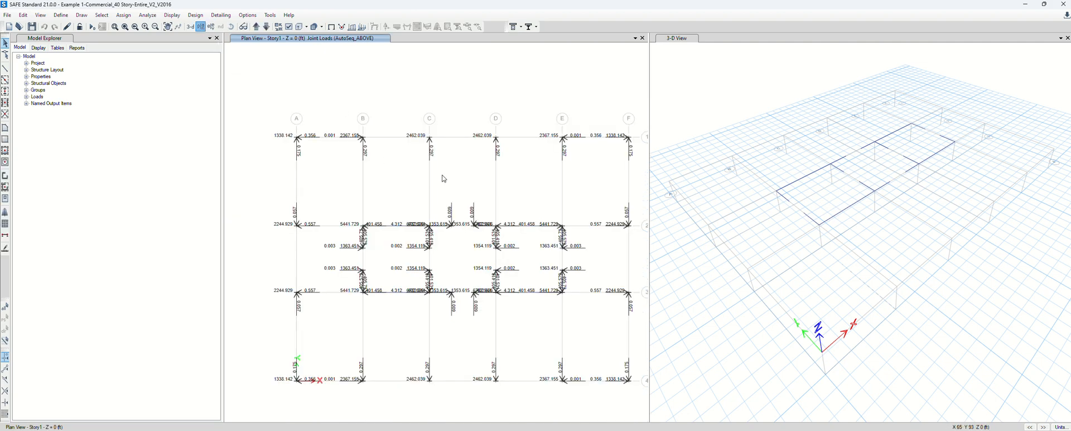
key("F4")
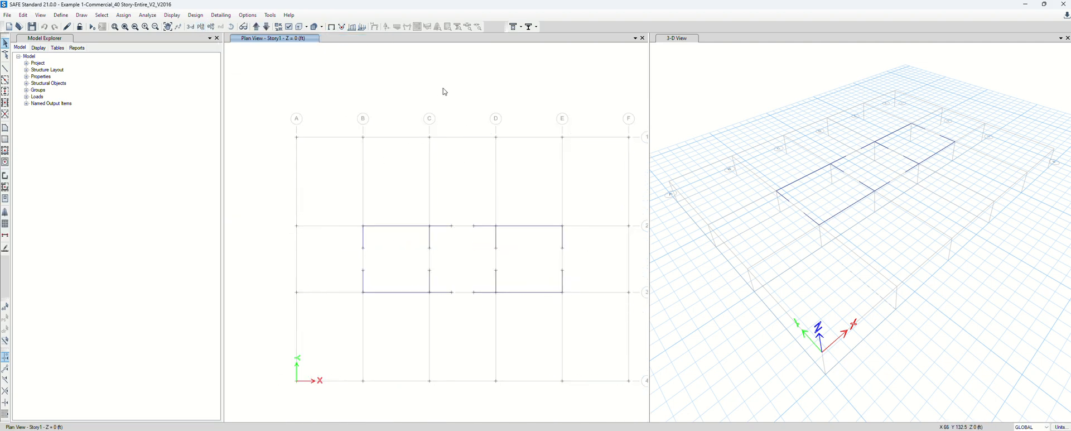
left_click(67, 18)
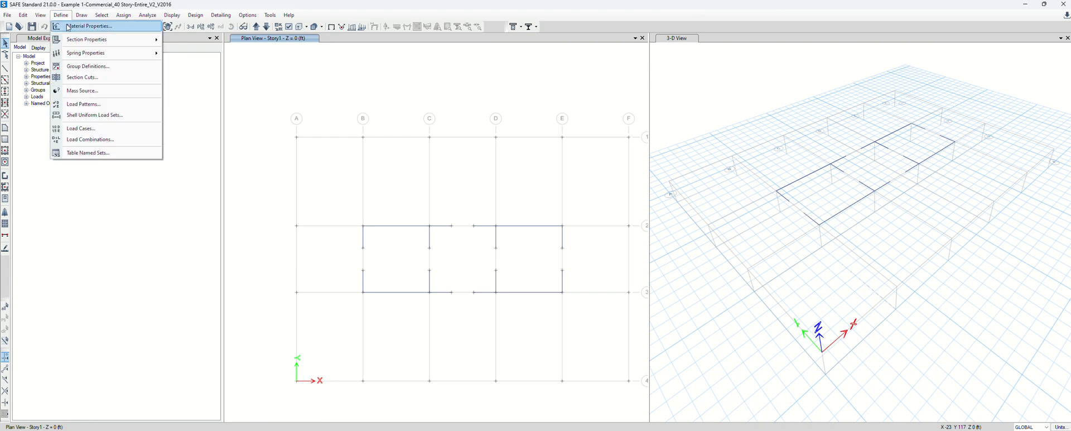
left_click(67, 26)
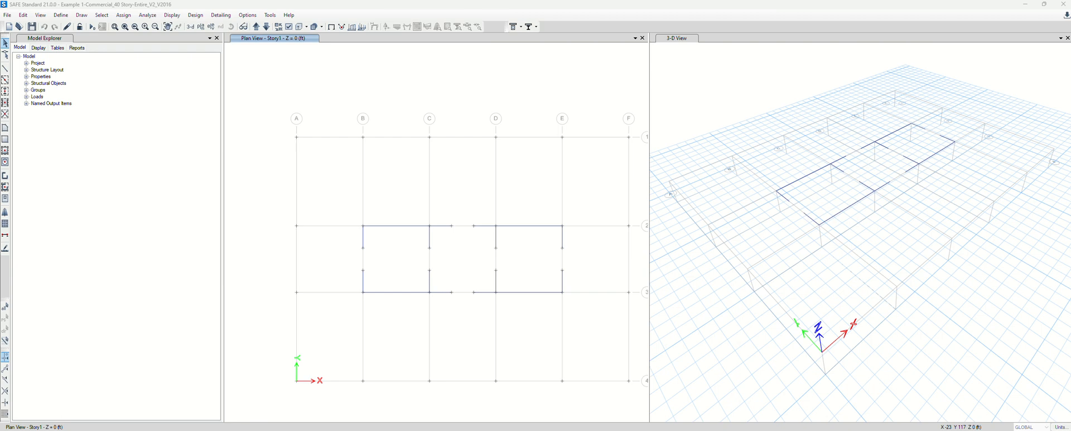
left_click(60, 15)
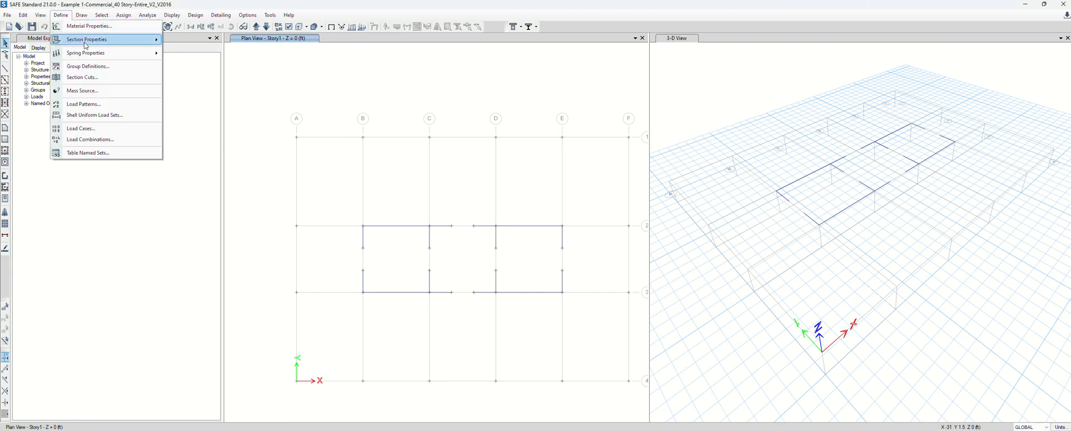
Review the slab section definitions, then start drawing a floor area with the B4Mat property
mouse_move(86, 45)
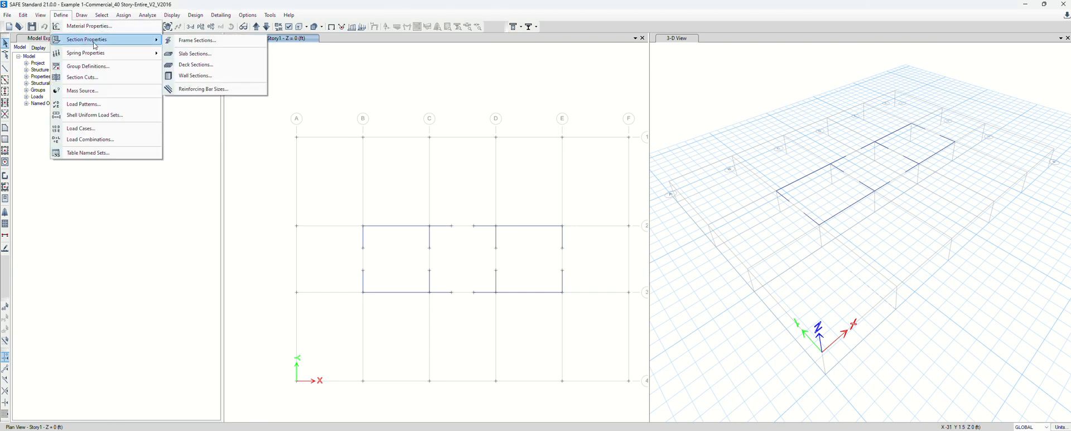
left_click(196, 58)
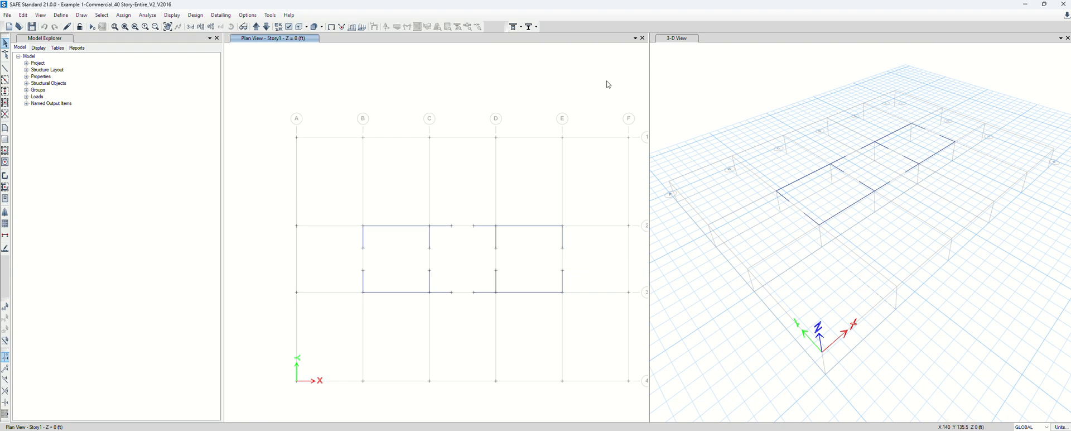
left_click(6, 140)
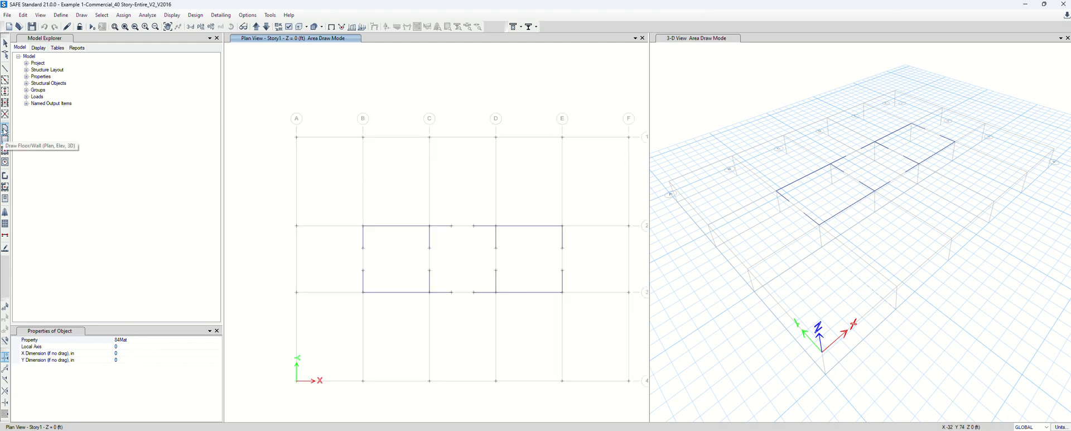
Draw the mat slab area through grid points A1, A4, F4 and F1
left_click(297, 141)
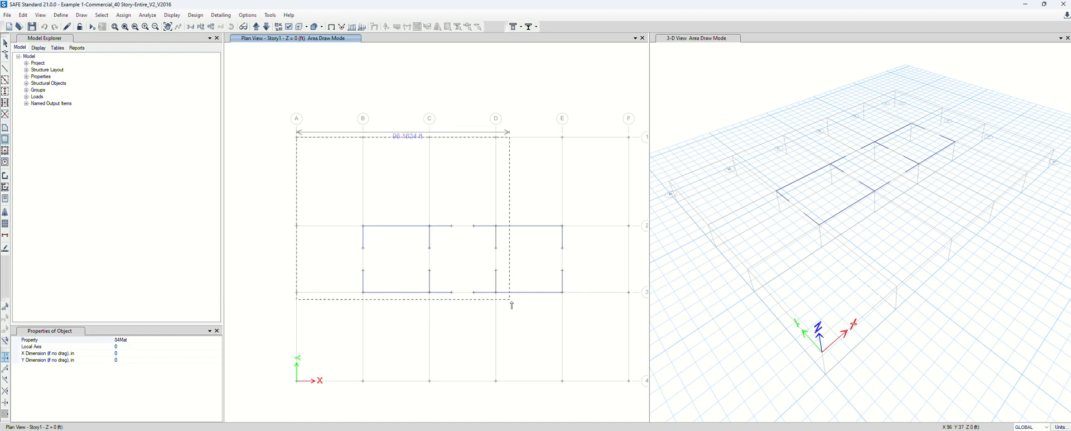
left_click(629, 381)
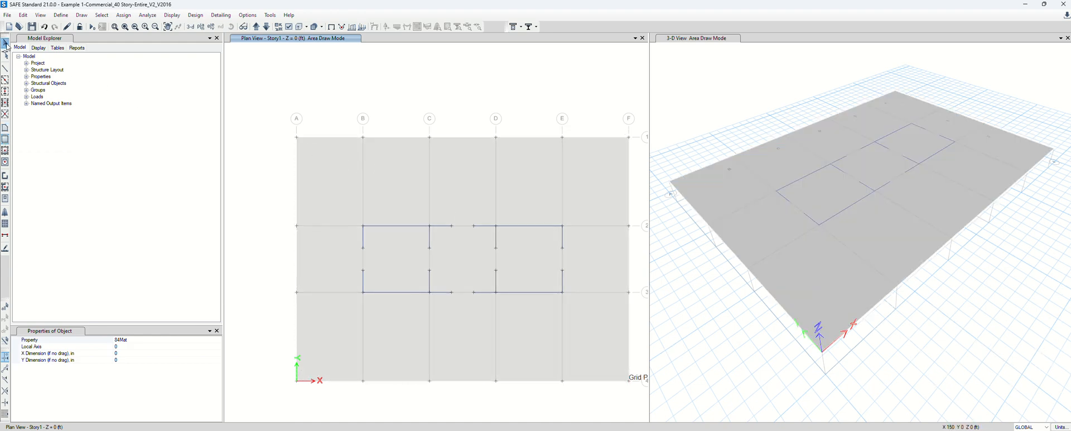
left_click(5, 44)
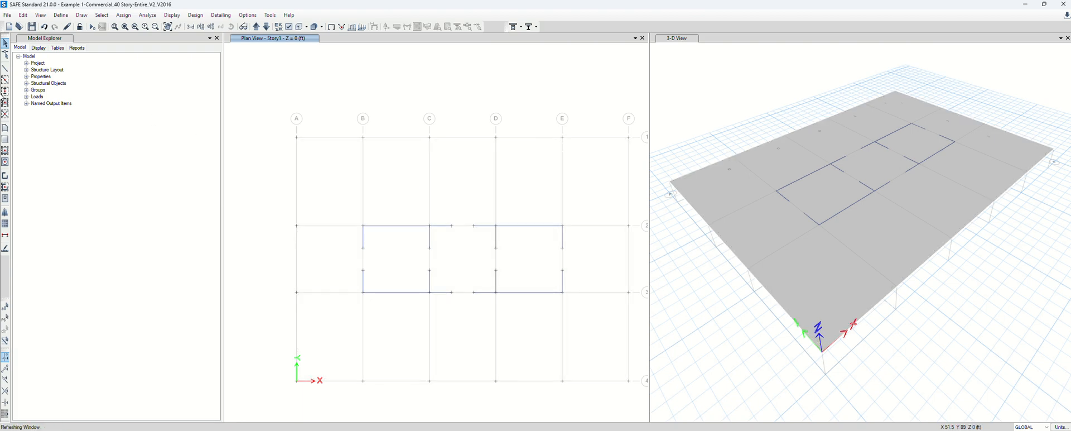
left_click(5, 127)
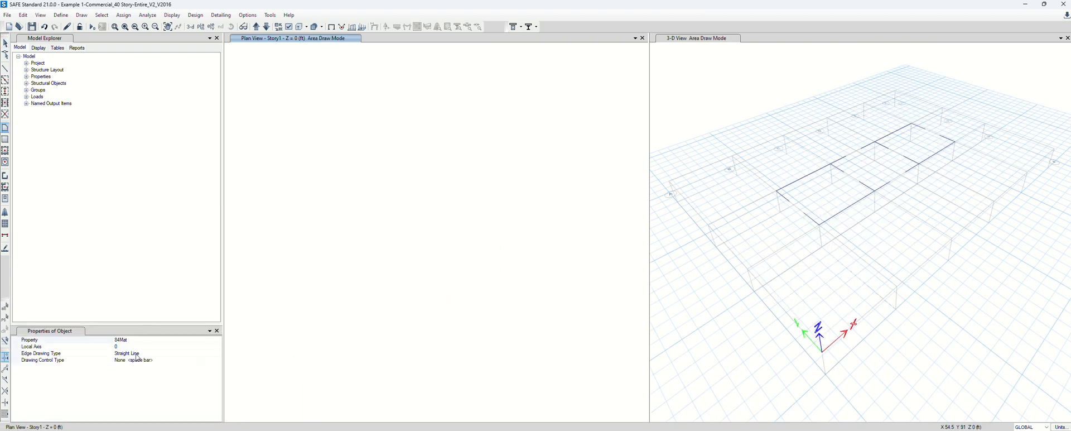
left_click(296, 137)
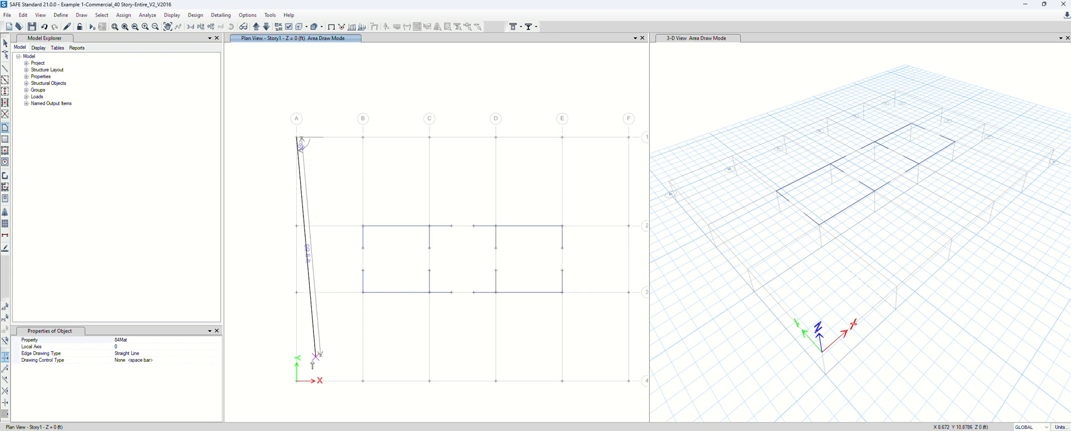
left_click(297, 385)
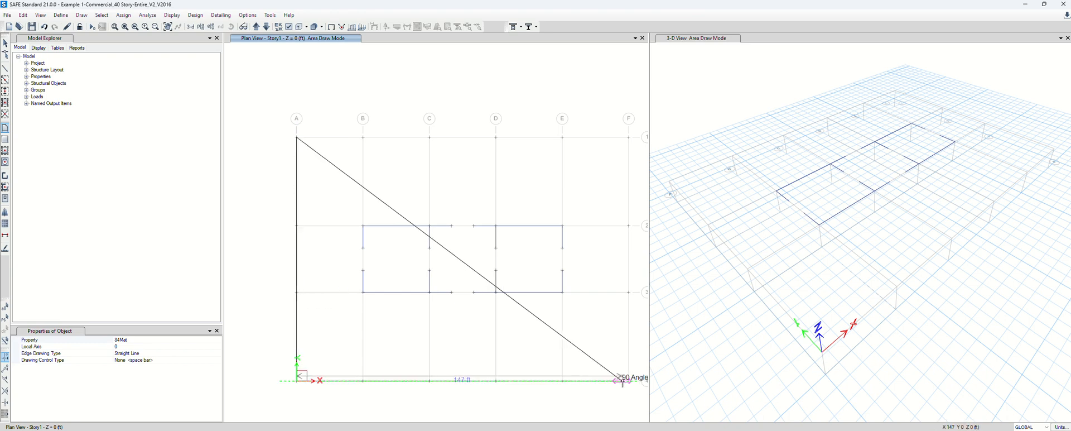
left_click(628, 380)
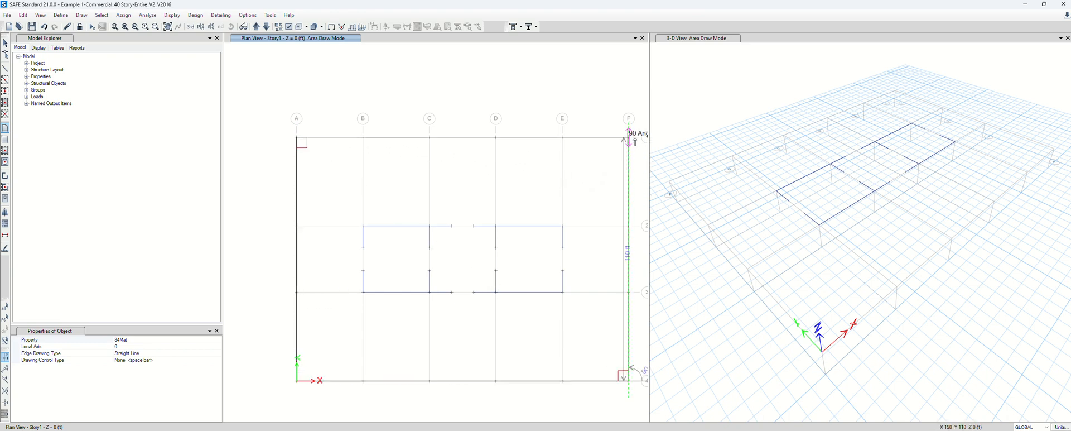
double_click(629, 137)
key("Escape")
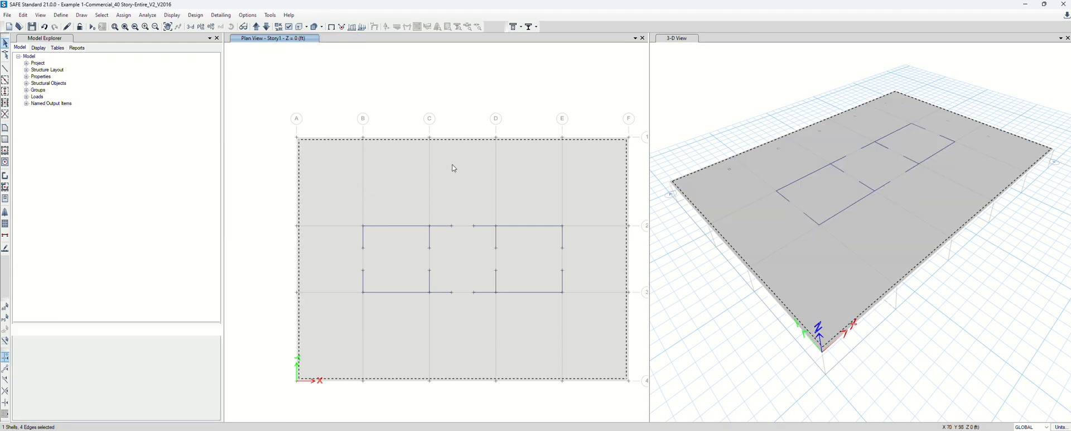
Select the new slab, checking it in both the 3-D and plan views
left_click(454, 173)
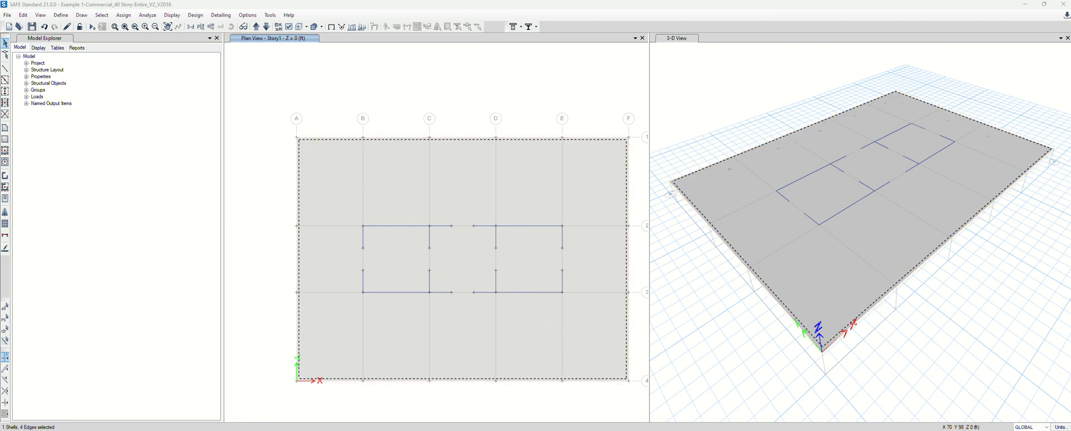
left_click(759, 112)
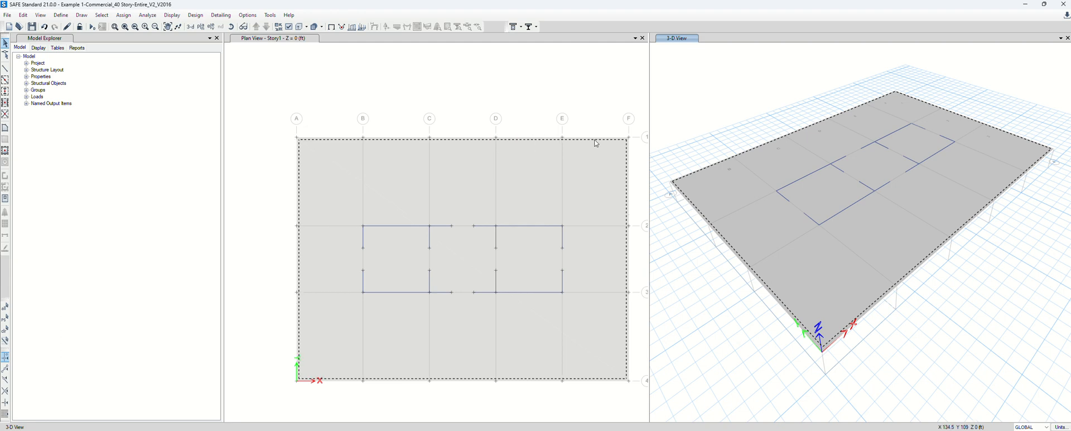
left_click(541, 122)
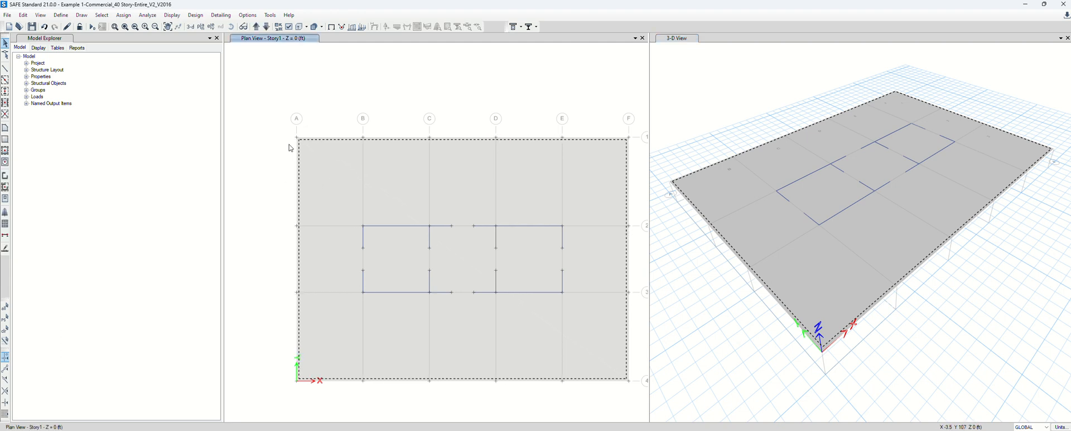
left_click(5, 329)
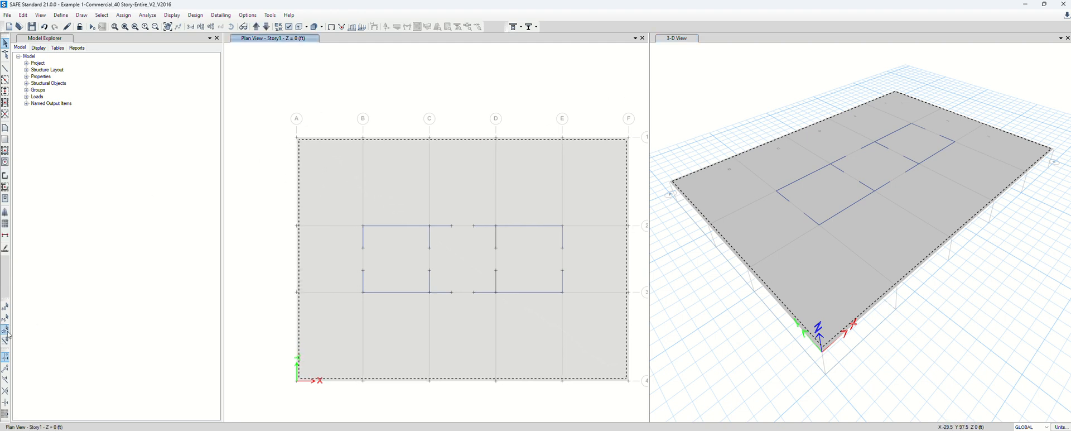
left_click(338, 168)
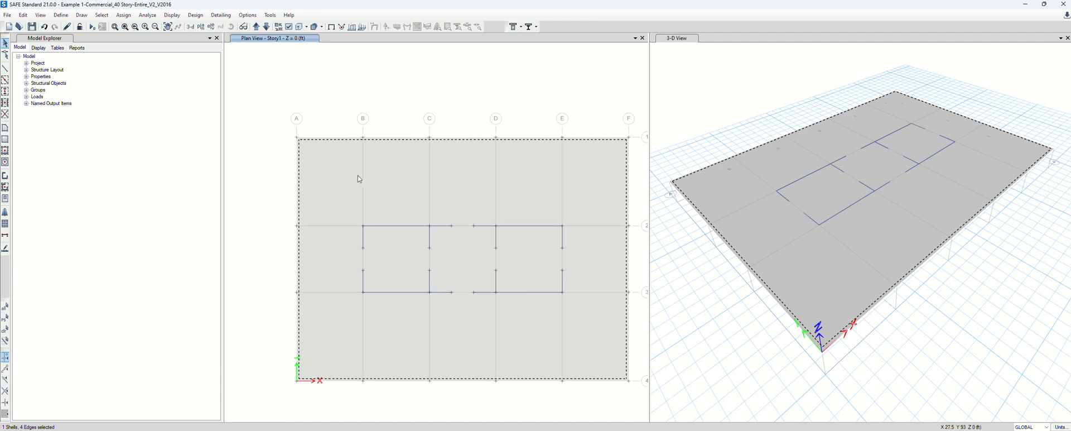
Expand the mat slab shell outward by a 60 in offset beyond the grid lines
left_click(24, 16)
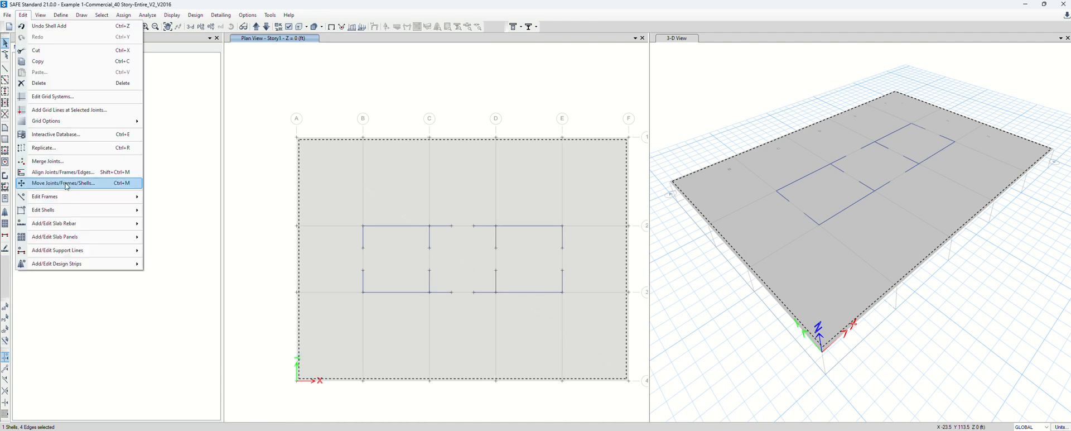
mouse_move(69, 211)
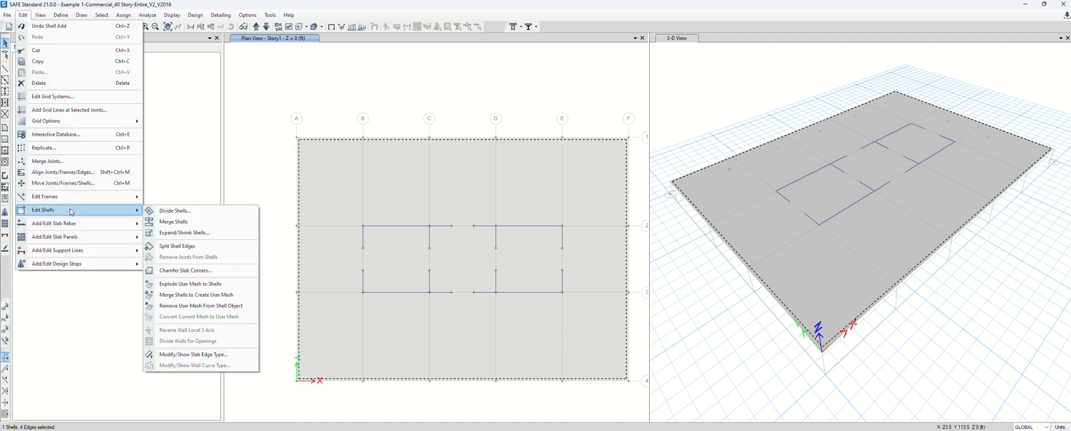
left_click(200, 236)
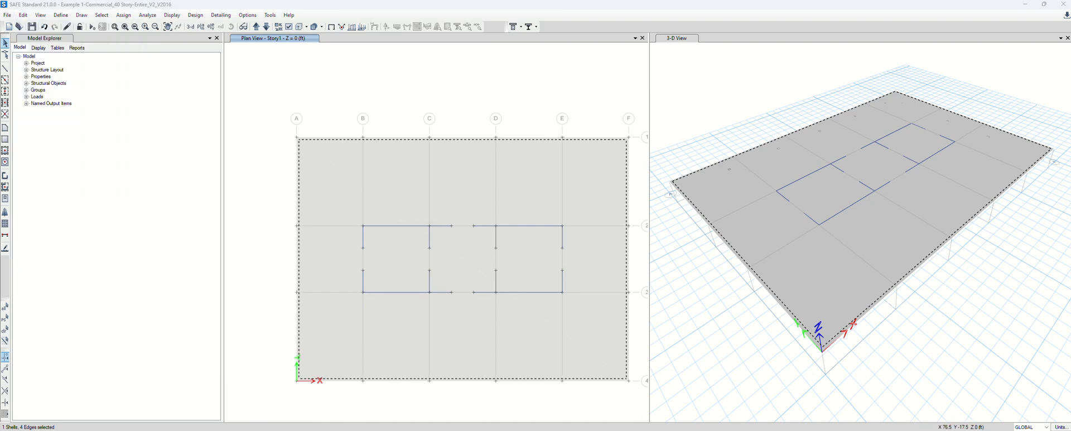
left_click_drag(186, 331, 153, 200)
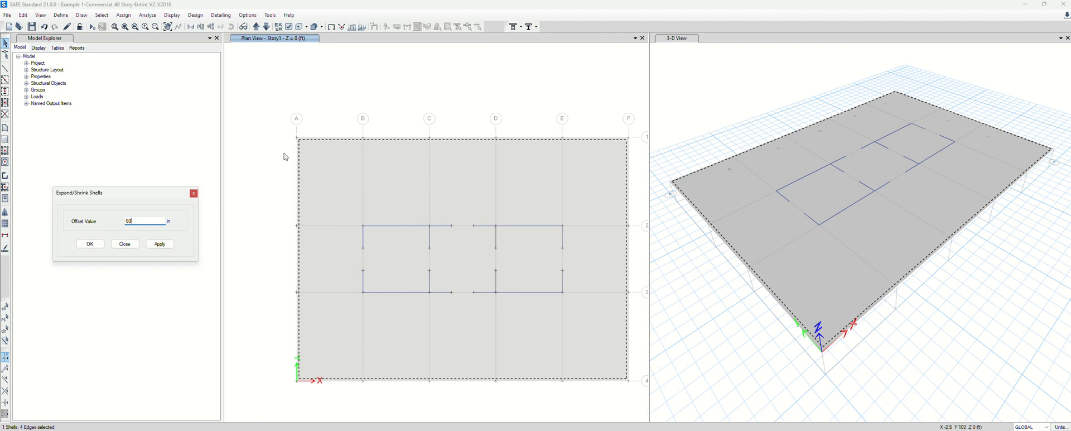
left_click(168, 244)
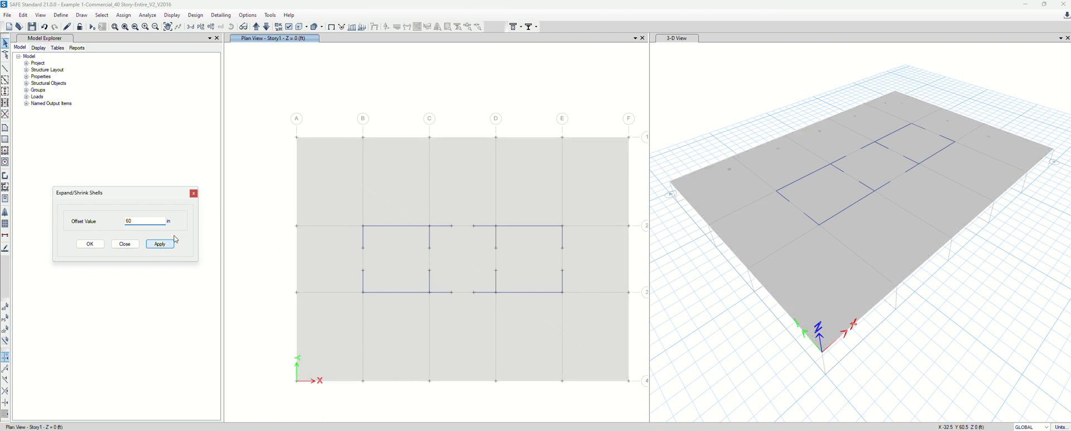
left_click(124, 244)
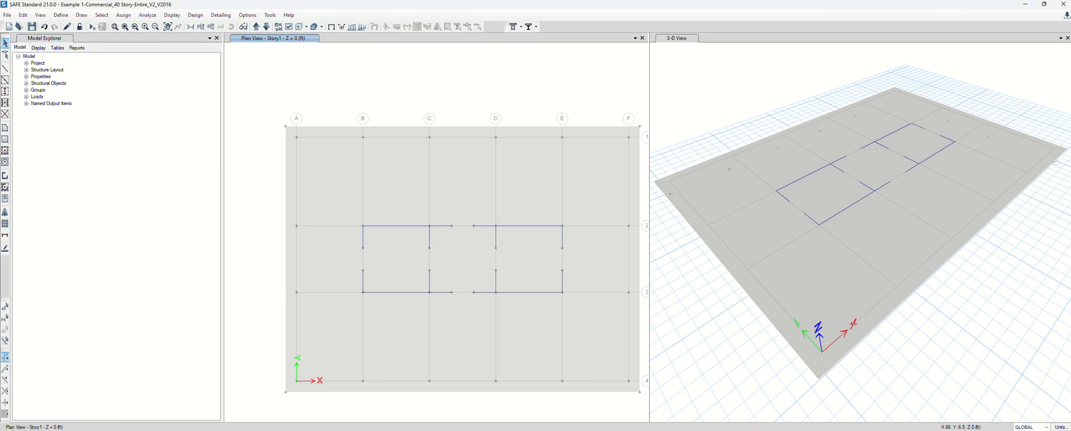
left_click(603, 430)
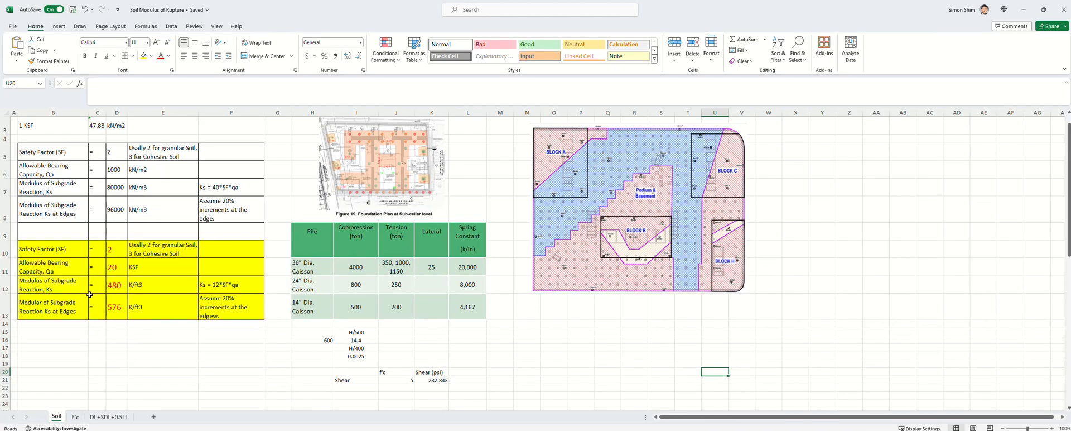
Review the Soil sheet's subgrade reaction values of 480 and 576 K/ft3 around C17–E18
scroll(90, 294, "up", 1)
left_click(100, 362)
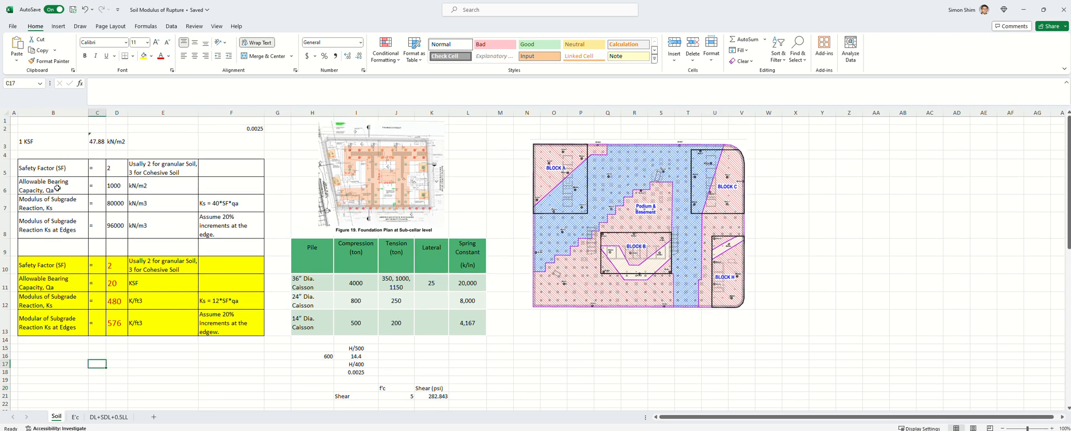
left_click(151, 356)
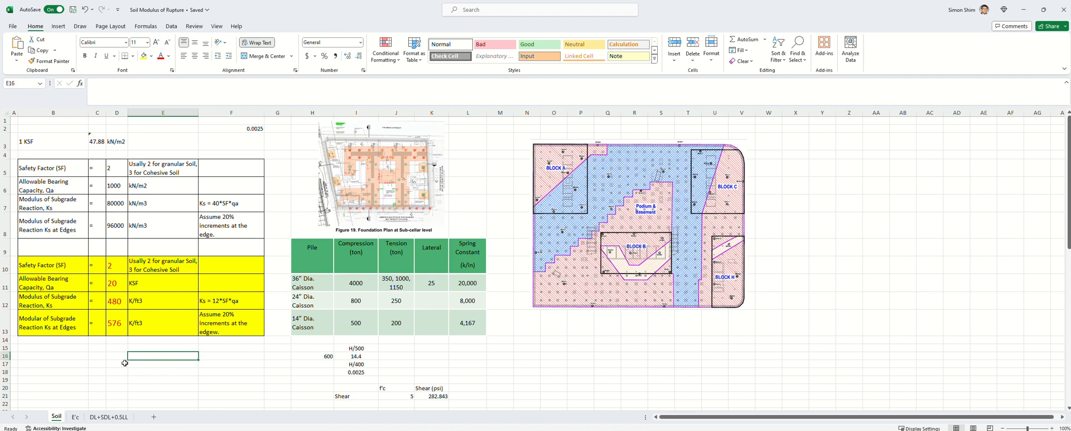
left_click_drag(131, 371, 16, 372)
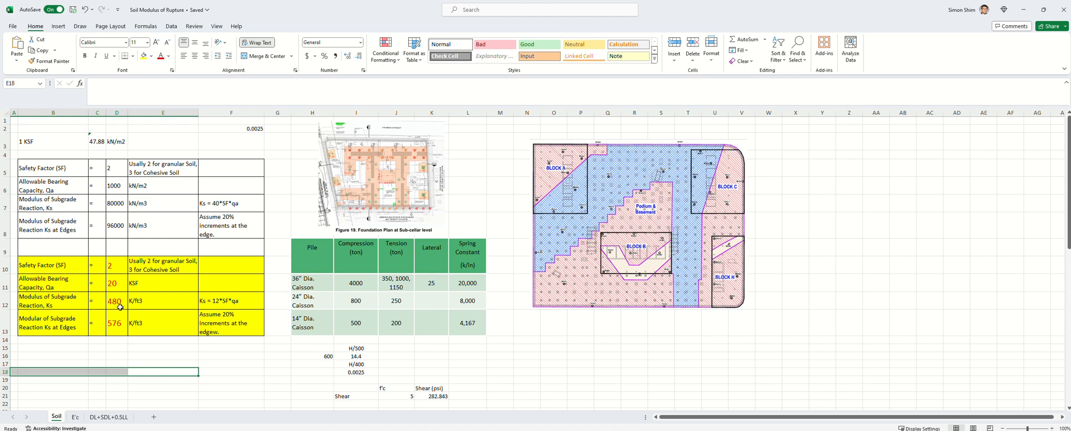
left_click(1025, 13)
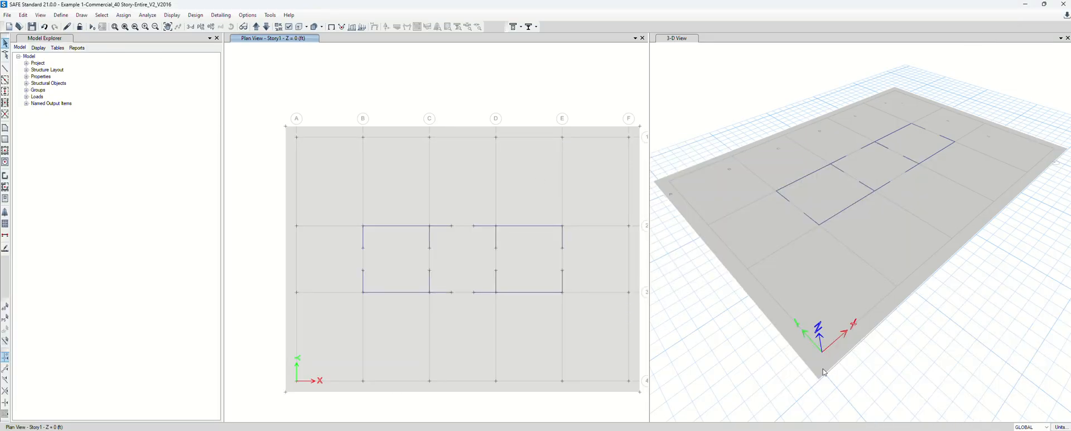
Review the SOIL1 area spring's 0.1 kip/in/in³ subgrade modulus unchanged, then show the Display Units table
left_click(69, 20)
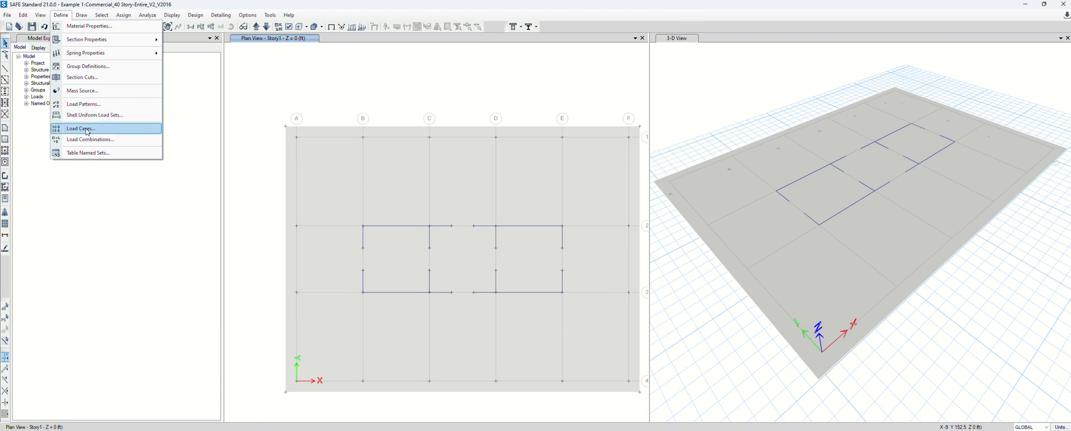
mouse_move(88, 54)
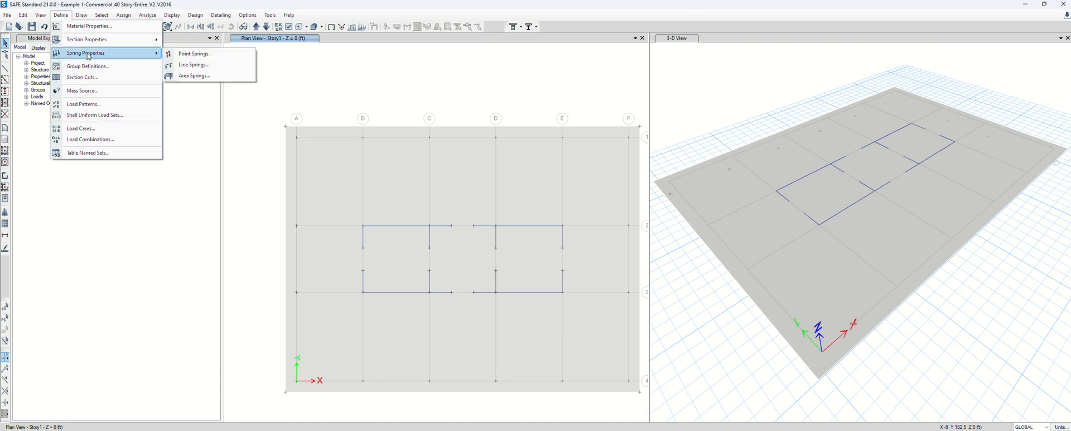
left_click(195, 79)
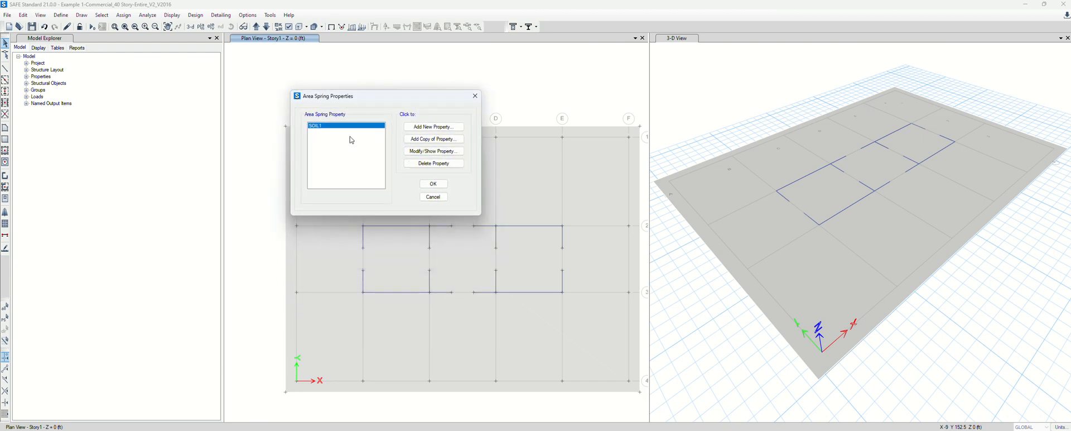
left_click(434, 151)
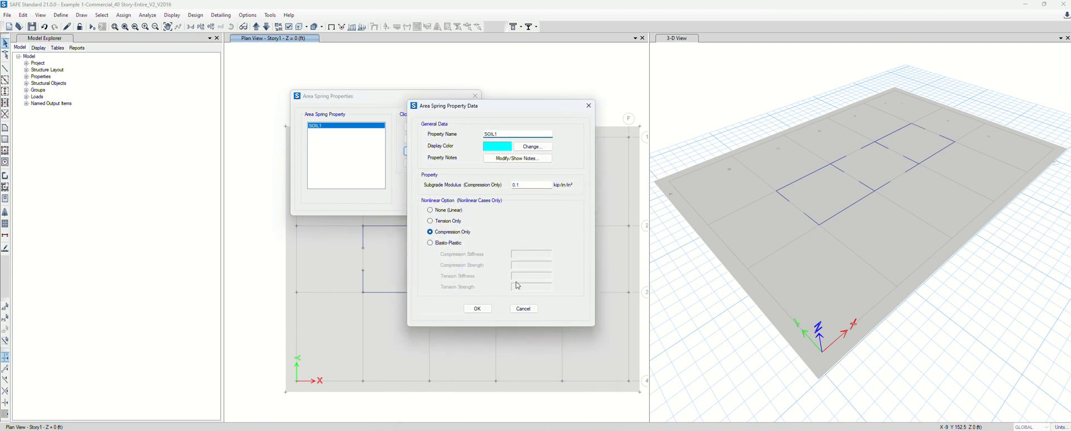
left_click(524, 308)
left_click(444, 200)
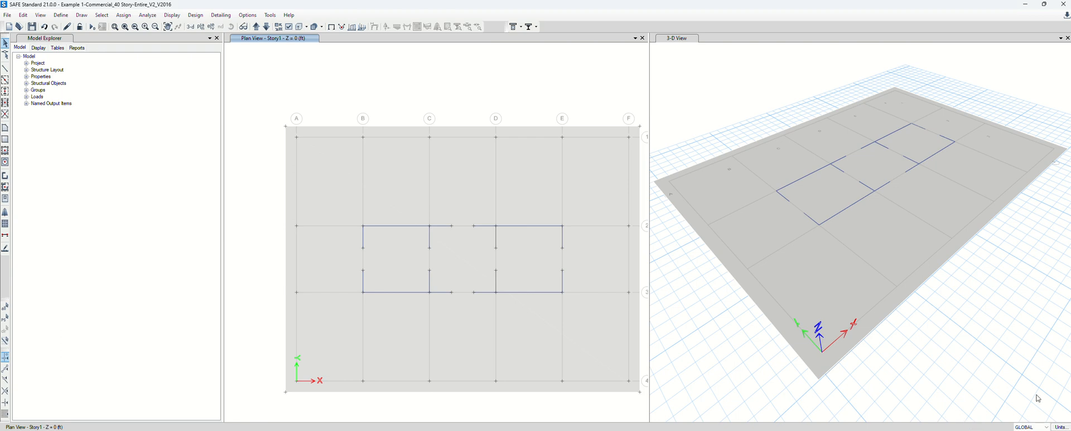
left_click(1061, 426)
left_click(1043, 427)
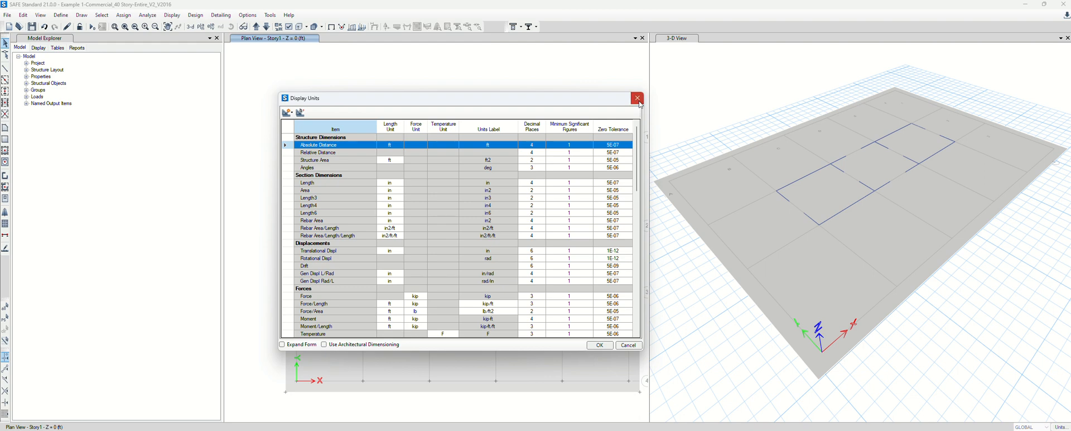
Switch the model to consistent units of ft and kip
left_click(638, 101)
left_click(1056, 427)
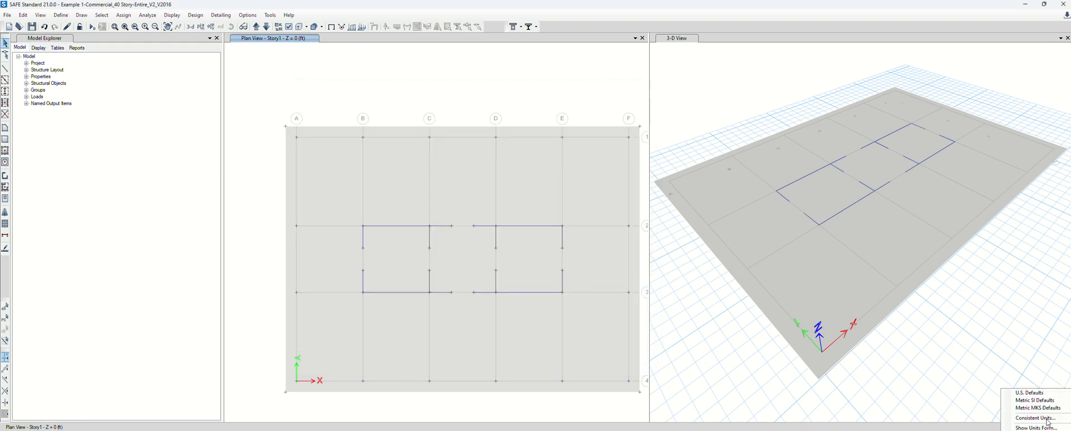
left_click(1045, 419)
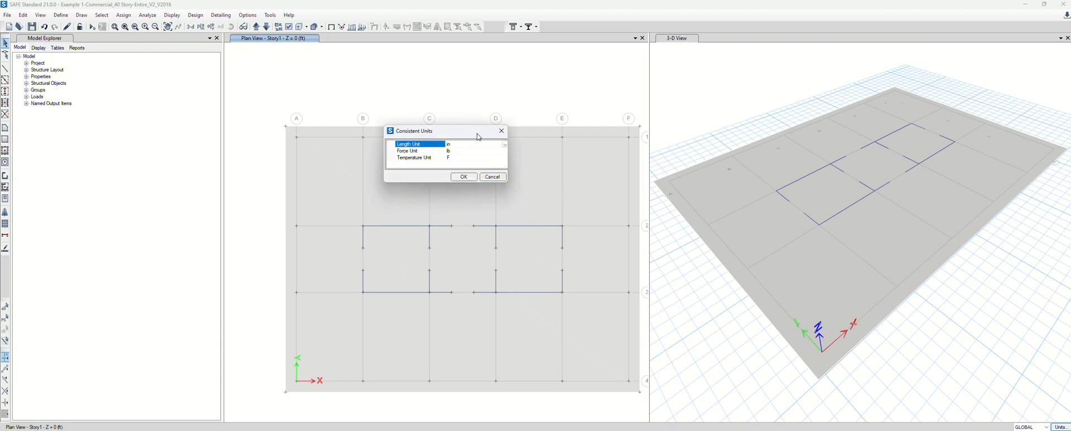
left_click(506, 144)
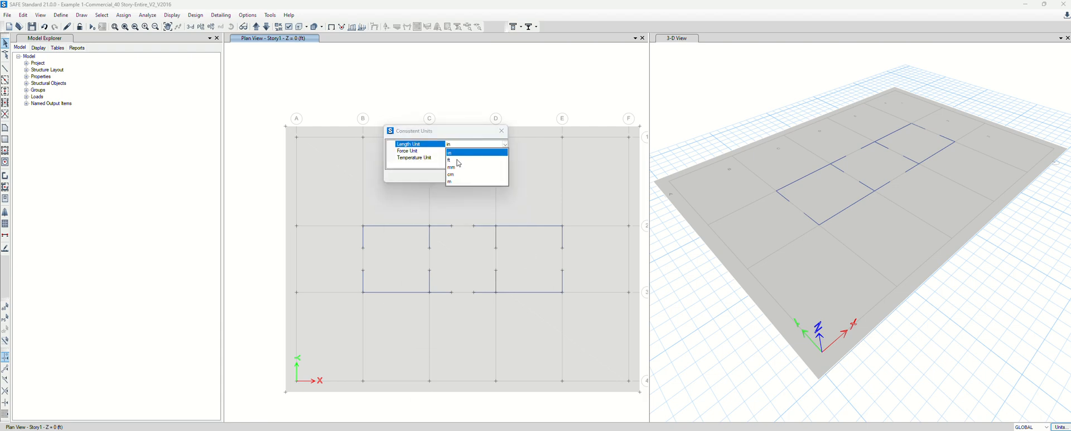
left_click(459, 161)
left_click(474, 152)
left_click(506, 150)
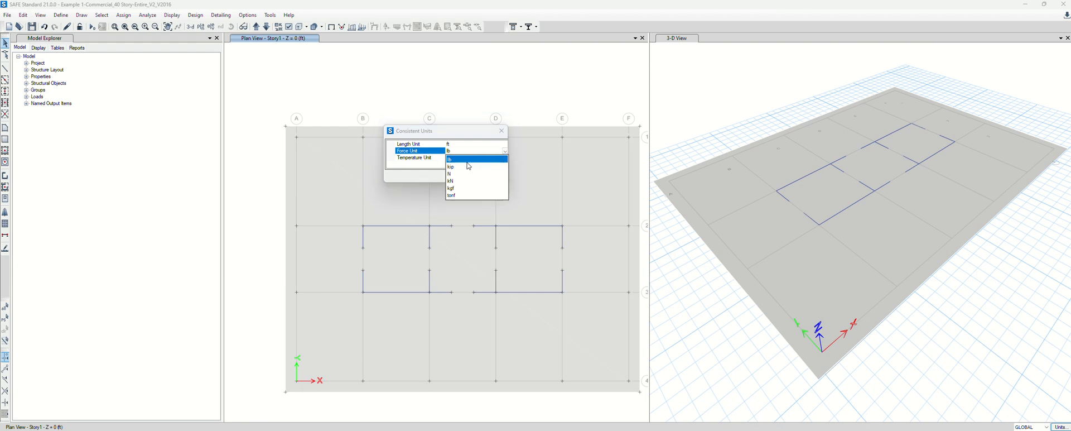
left_click(467, 166)
left_click(464, 176)
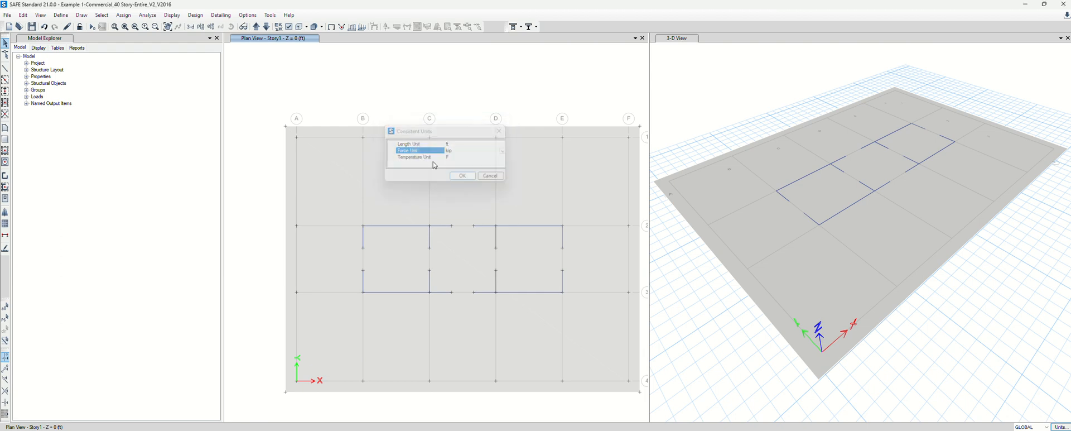
Set the SOIL1 area spring's subgrade modulus to 480 kip/ft/ft³ and rename it 480Spring
left_click(60, 16)
mouse_move(92, 56)
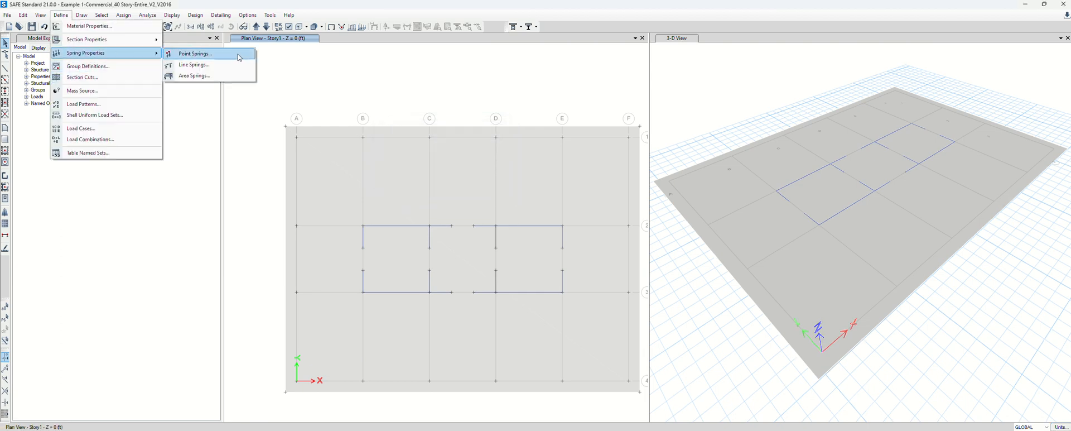
left_click(220, 77)
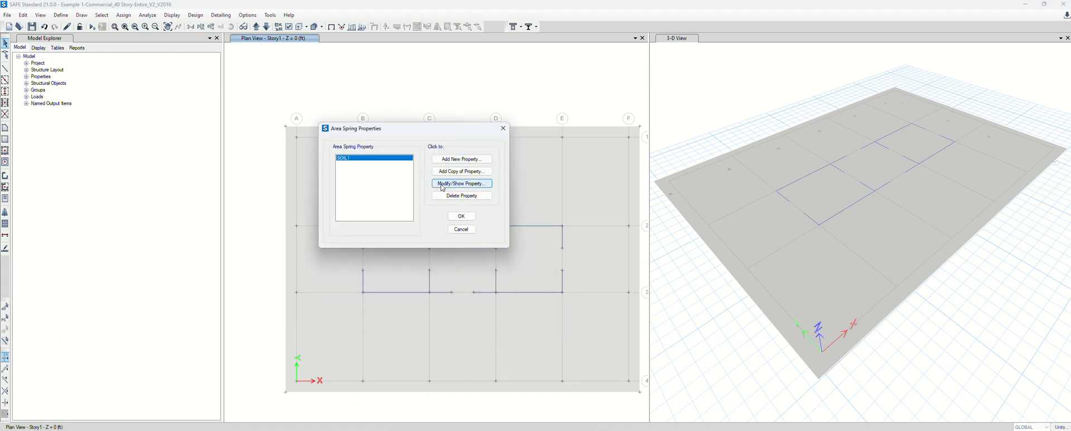
left_click(444, 188)
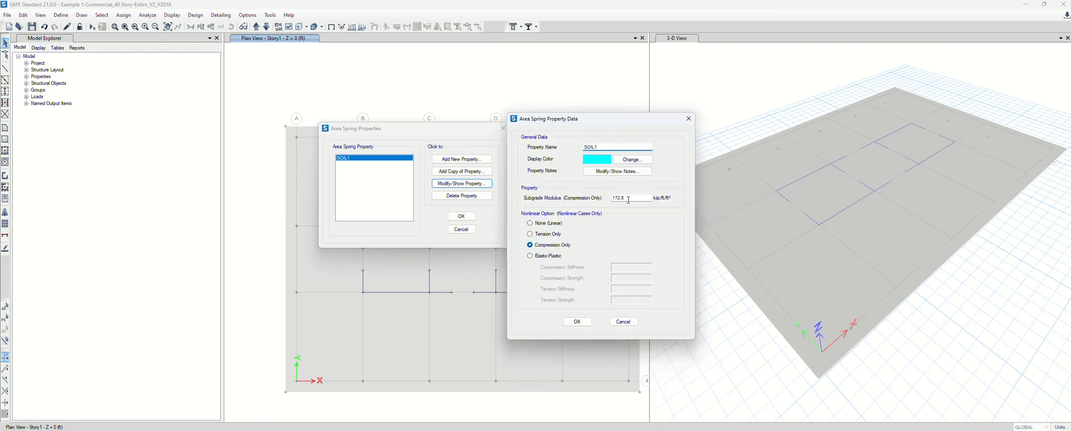
double_click(629, 199)
type("480")
left_click_drag(609, 147, 523, 147)
type("480")
left_click(578, 322)
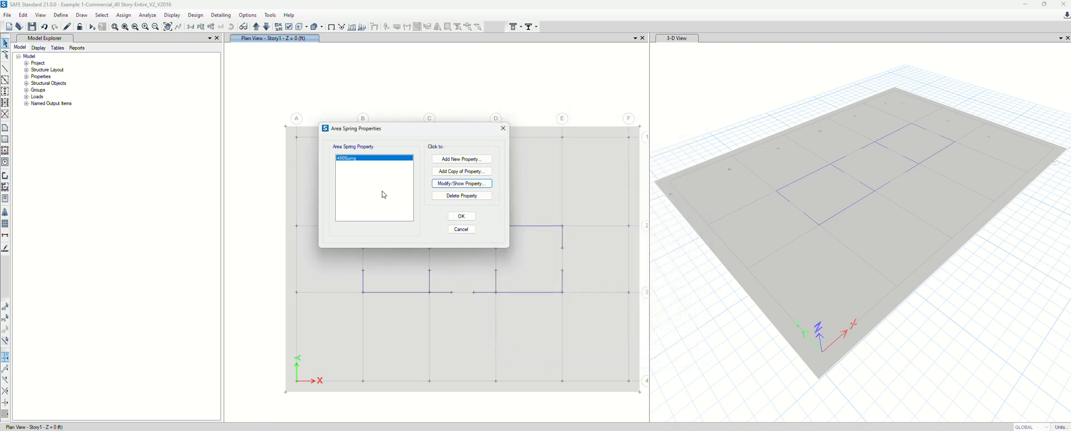
left_click(462, 217)
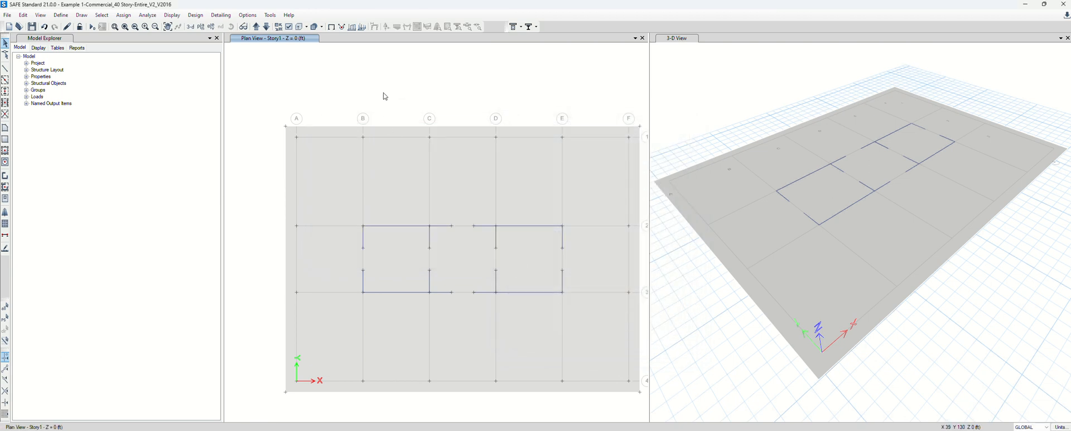
Select the enlarged mat foundation slab in the Story1 plan view
left_click(399, 158)
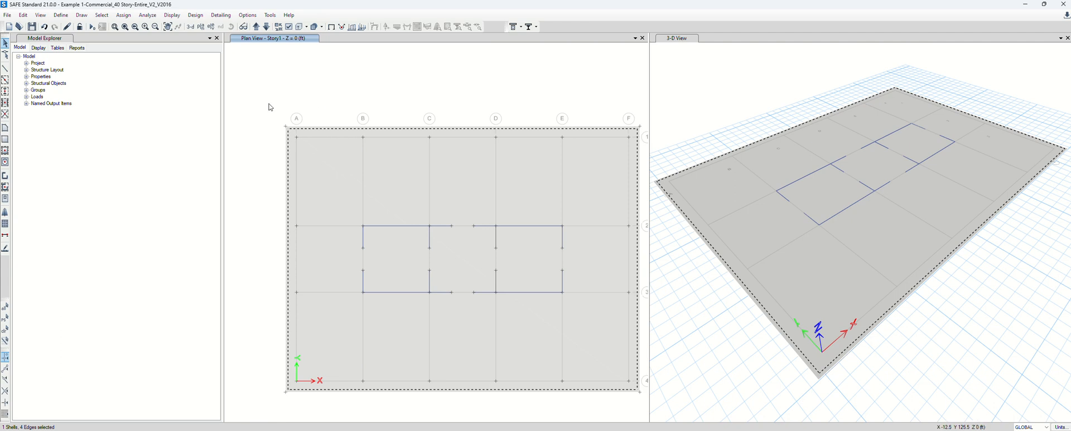
Assign the 480Sping area spring to the mat slab through Assign > Shell > Area Springs
left_click(123, 15)
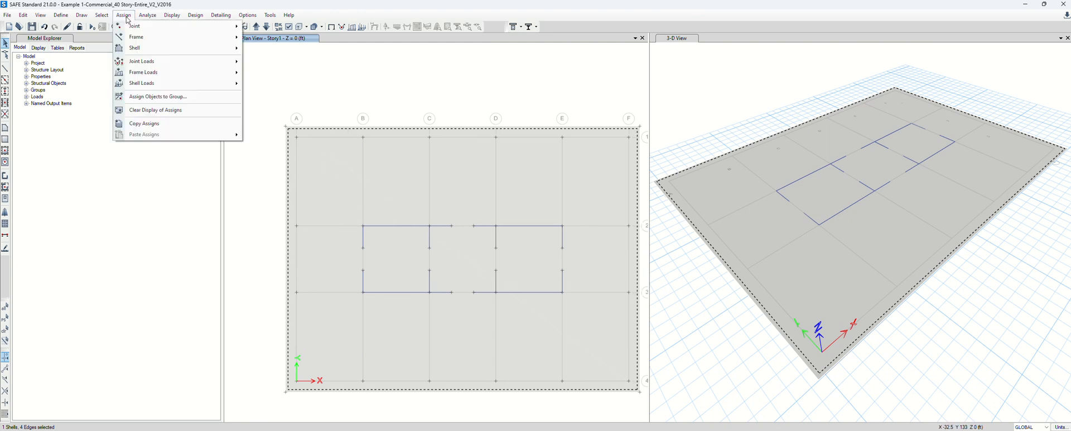
mouse_move(160, 53)
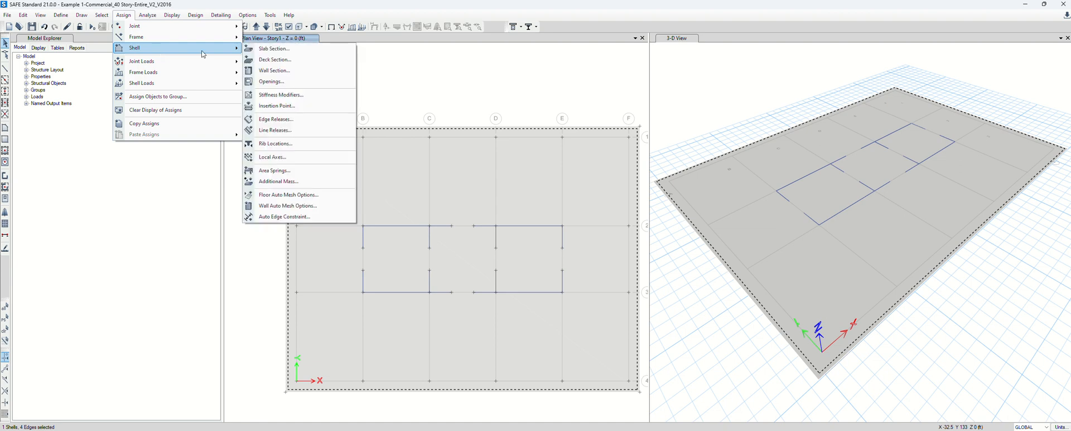
left_click(282, 173)
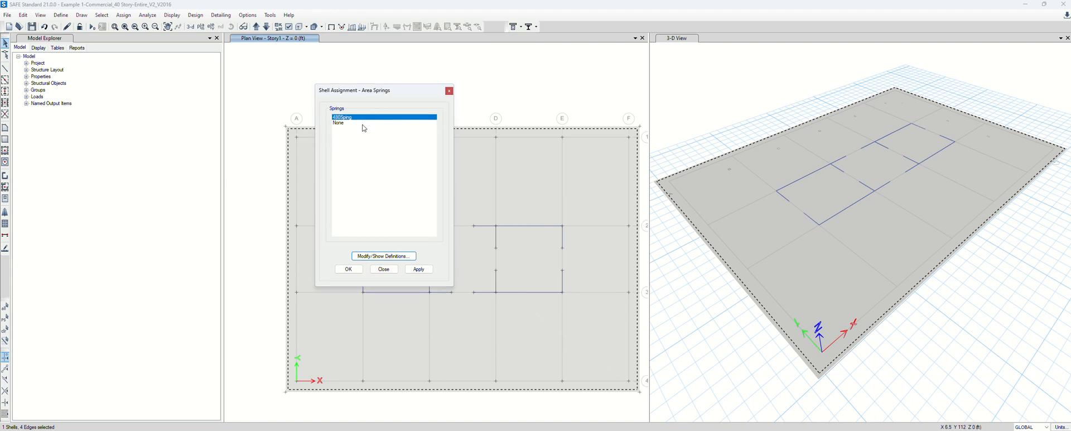
left_click(424, 271)
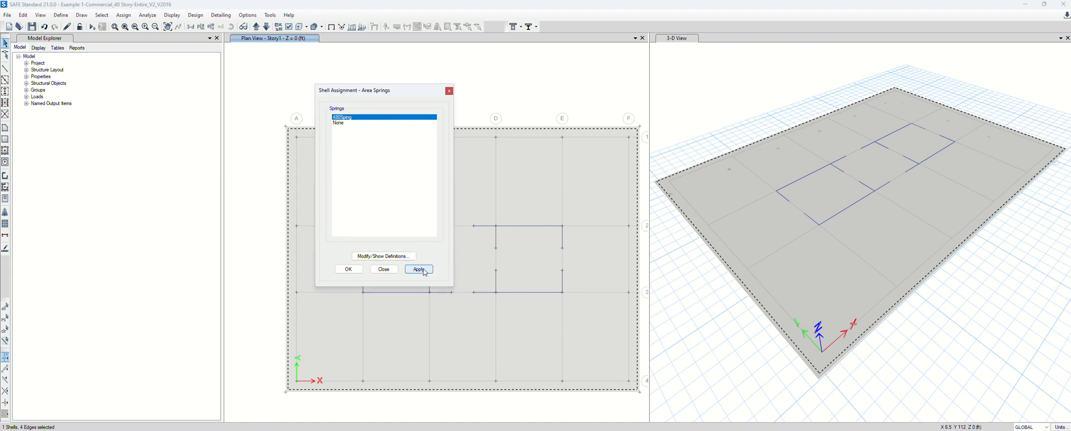
left_click(348, 268)
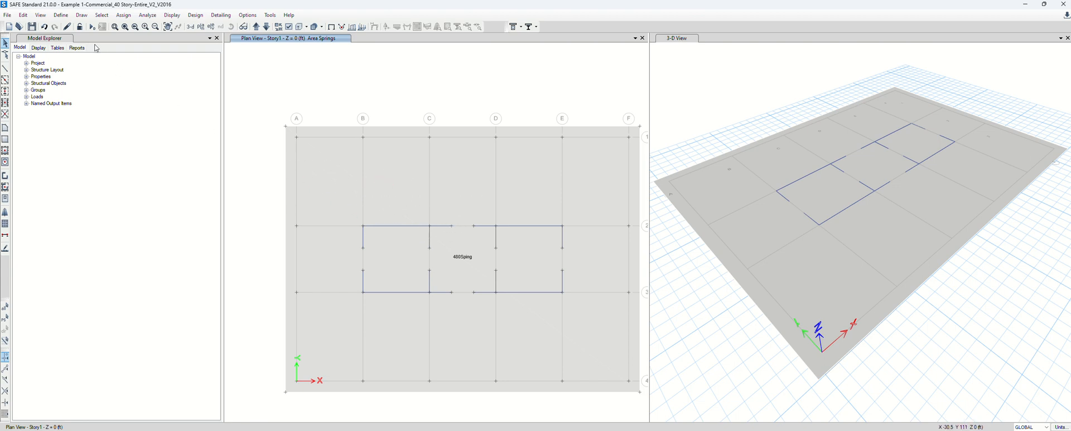
Run analysis and design, saving the model under its proposed file name
left_click(92, 27)
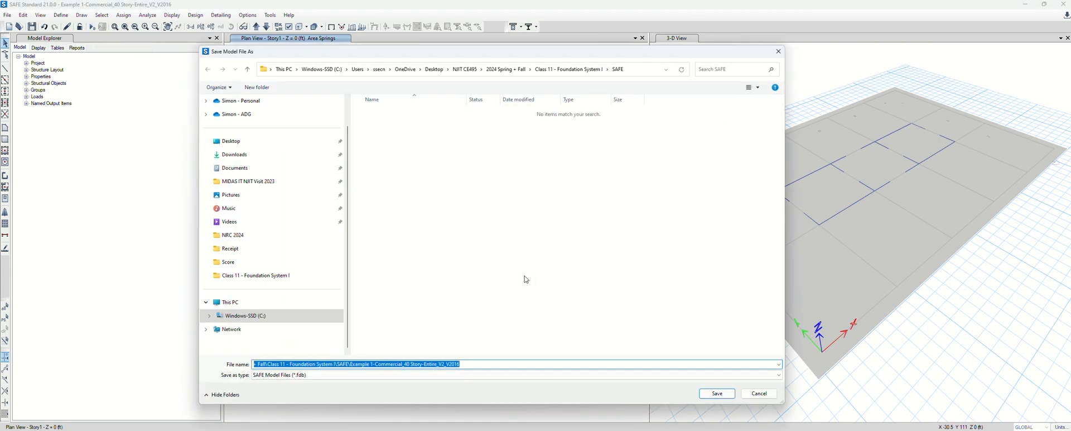
left_click(717, 395)
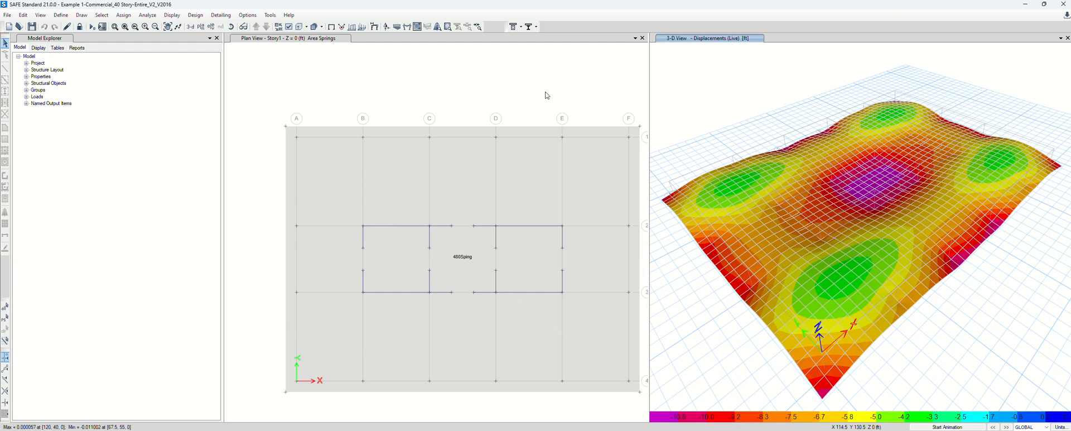
left_click(394, 67)
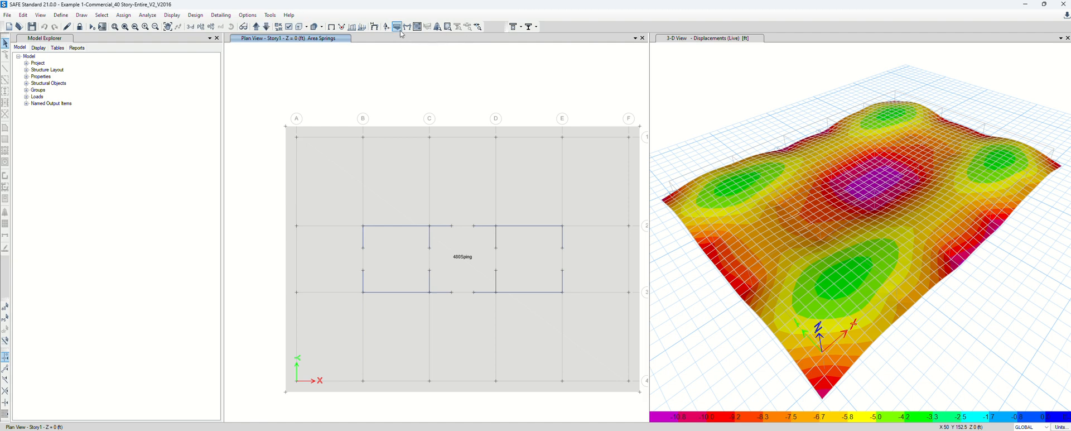
left_click(181, 17)
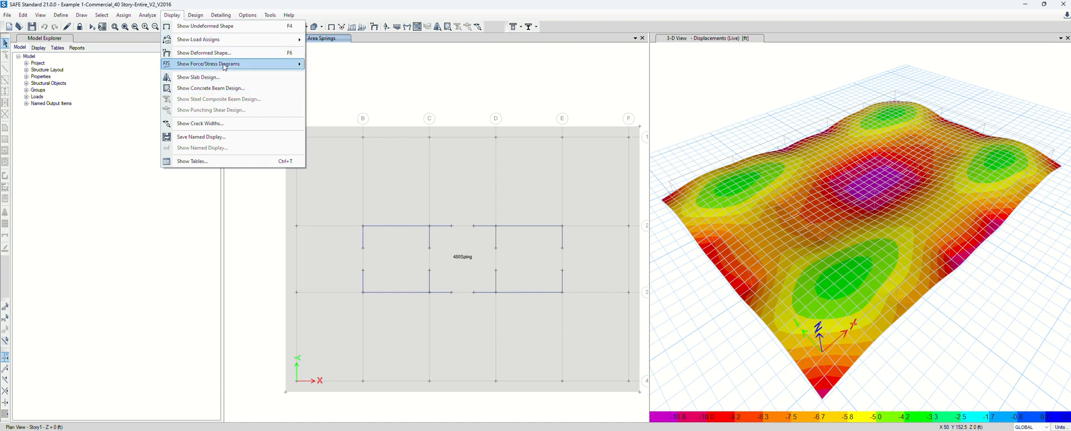
mouse_move(224, 66)
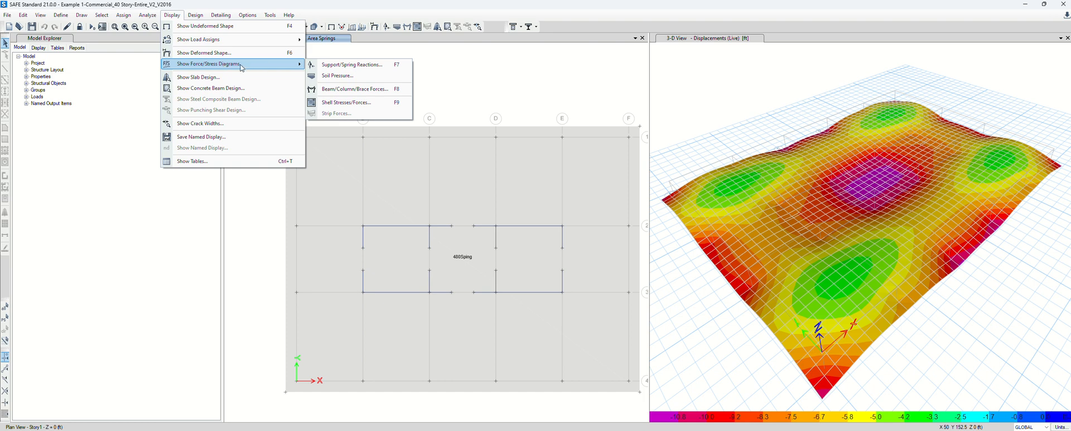
left_click(335, 77)
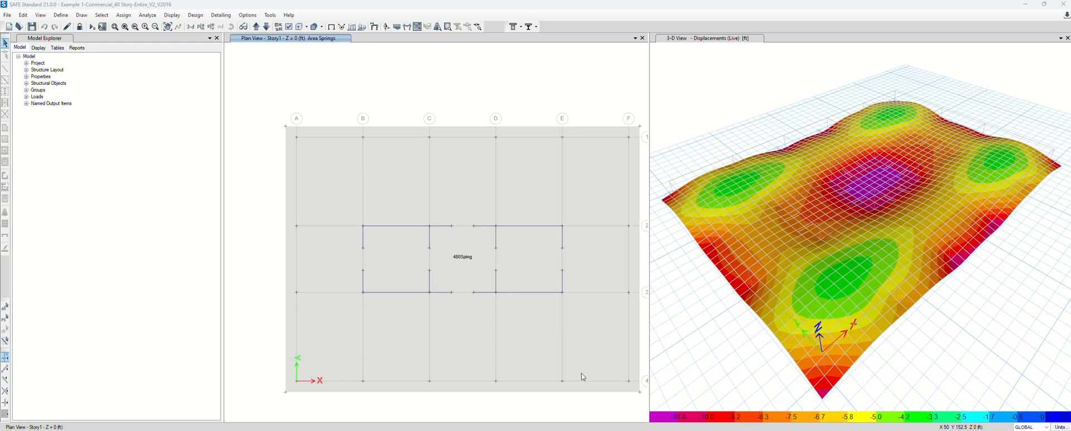
left_click_drag(458, 273, 255, 72)
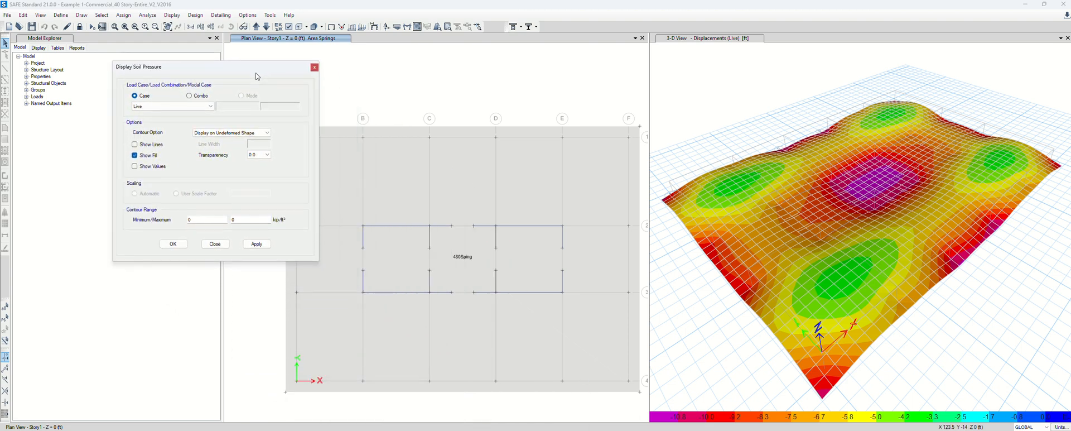
left_click(200, 95)
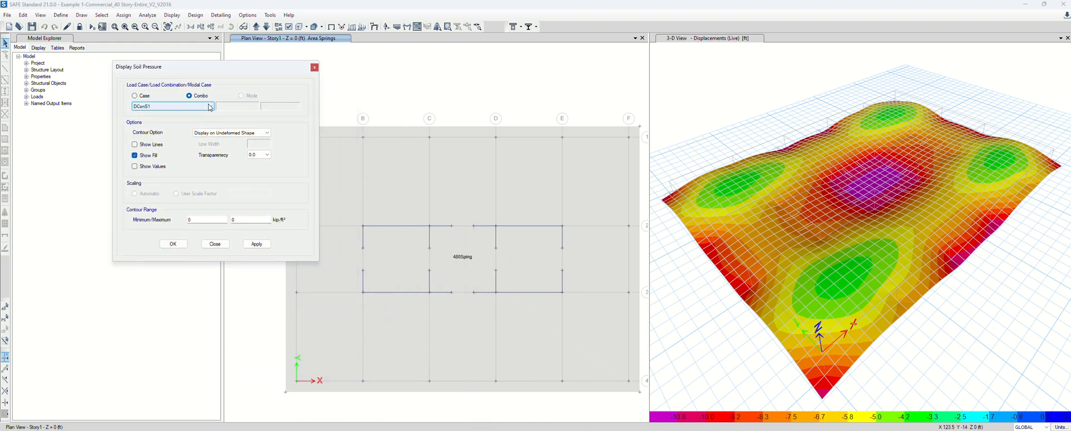
left_click(211, 107)
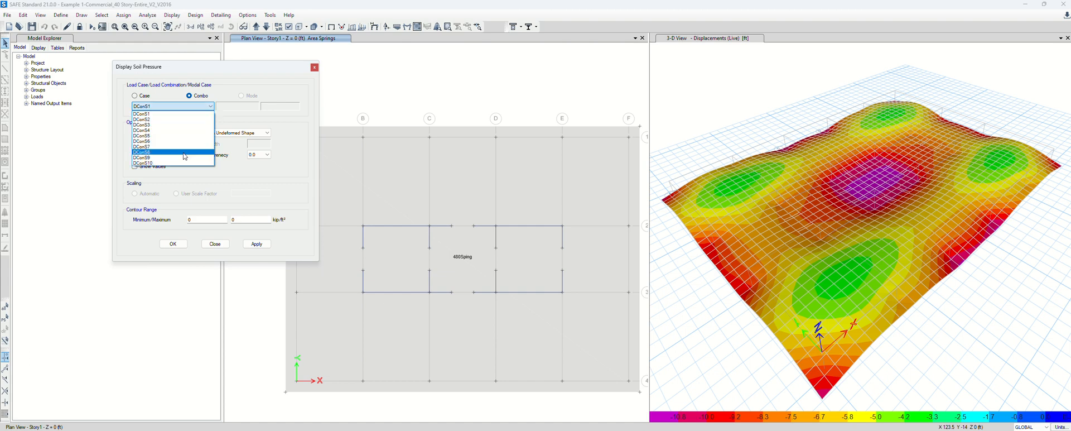
left_click(167, 114)
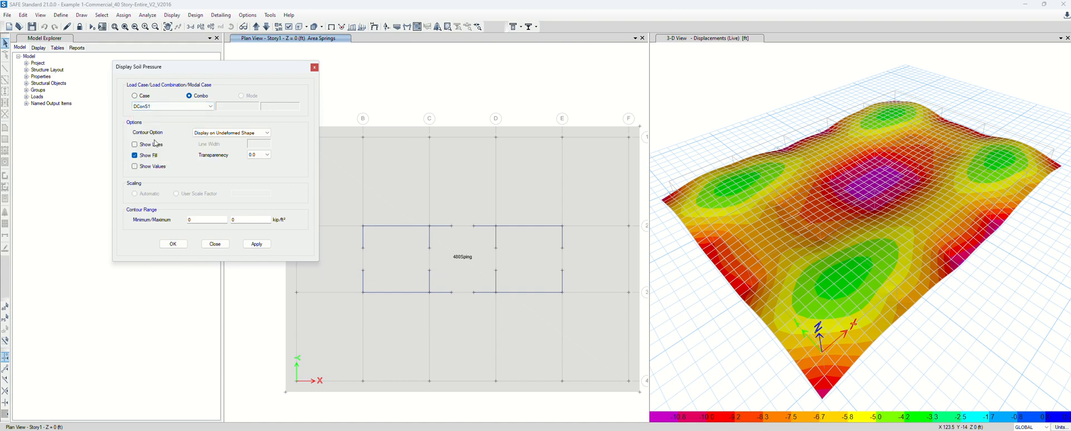
left_click(219, 245)
left_click(61, 15)
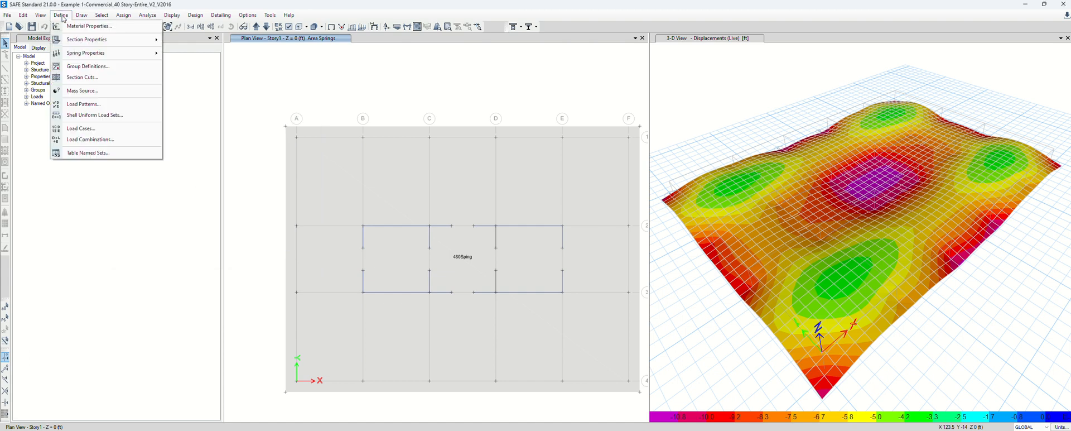
Create load combination DL+LL adding AutoSeq and Live, each at scale factor 1
left_click(90, 139)
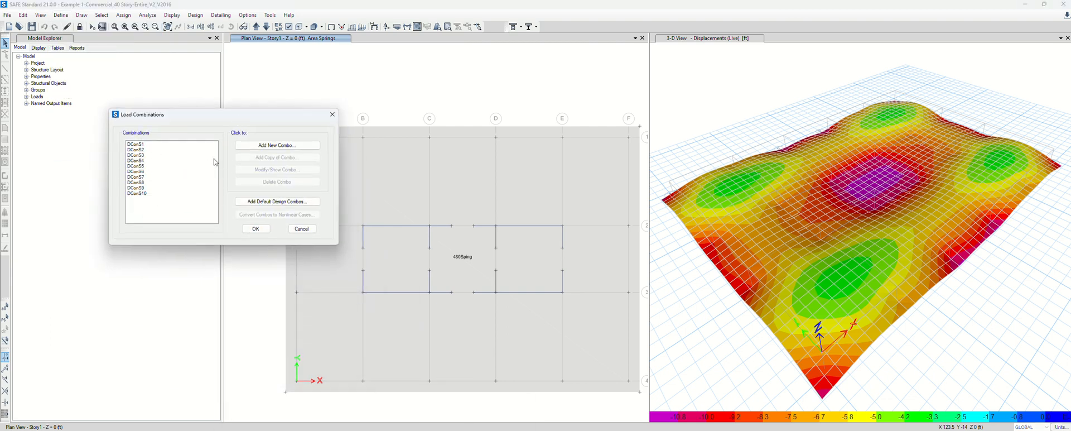
left_click(274, 146)
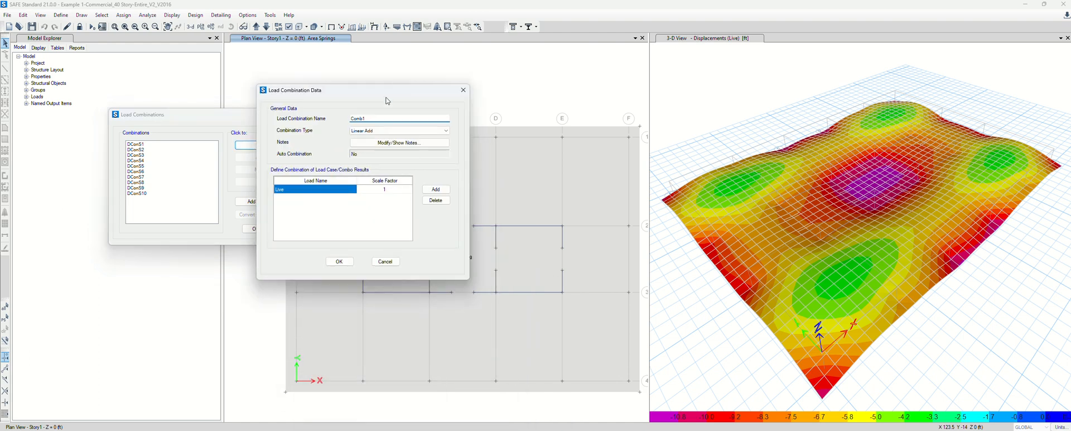
type("DL+LL")
left_click(327, 189)
left_click(341, 189)
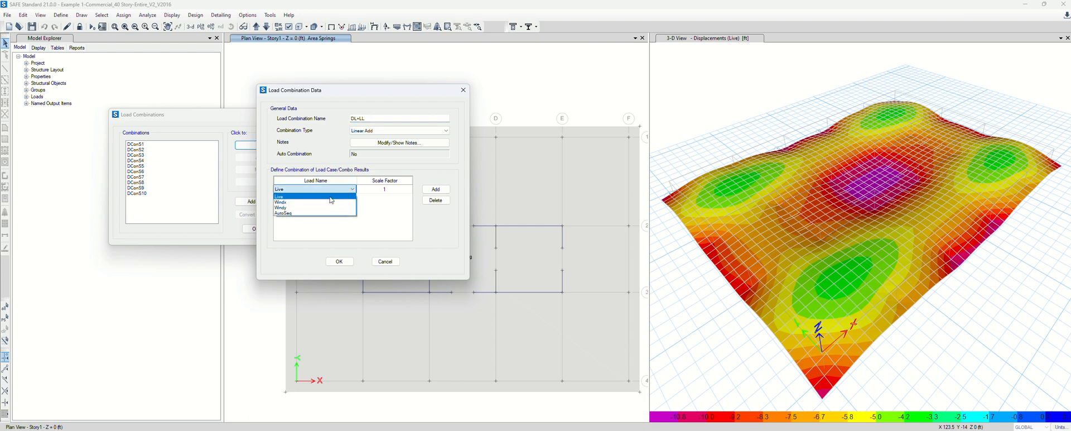
left_click(298, 213)
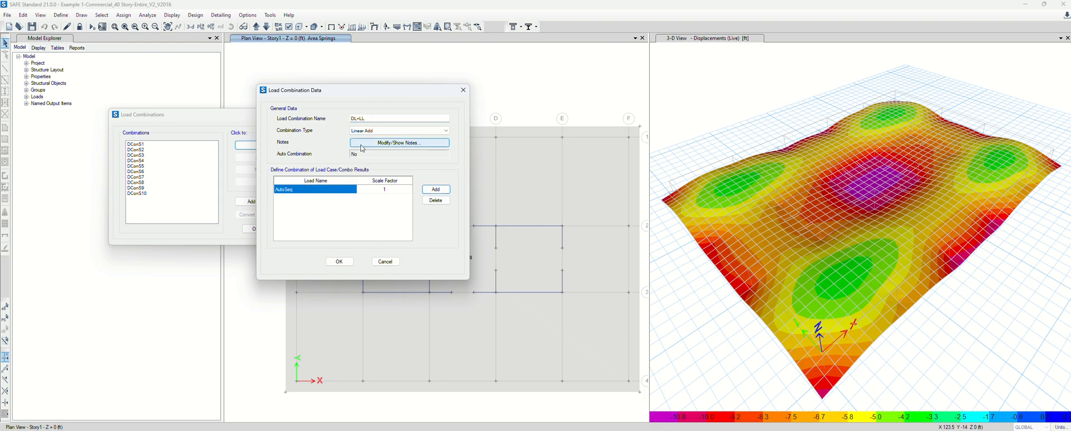
left_click(437, 190)
left_click(323, 195)
left_click(324, 197)
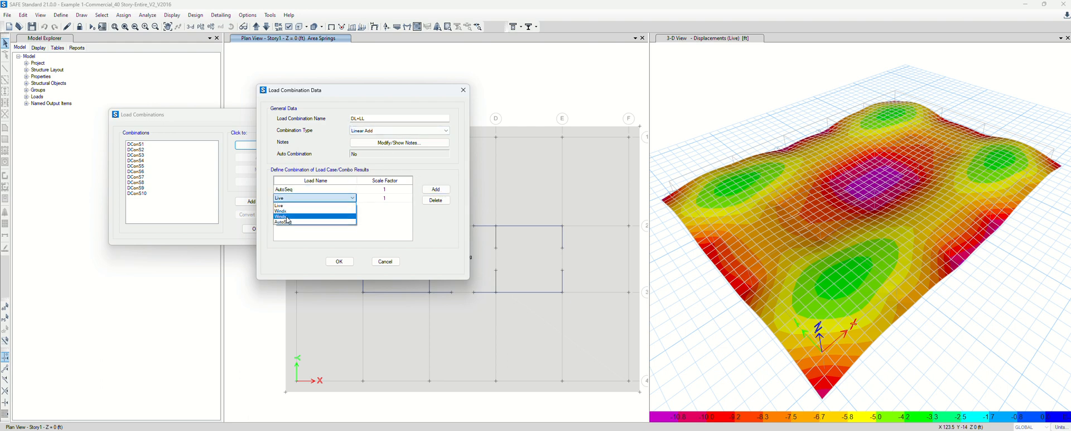
left_click(314, 206)
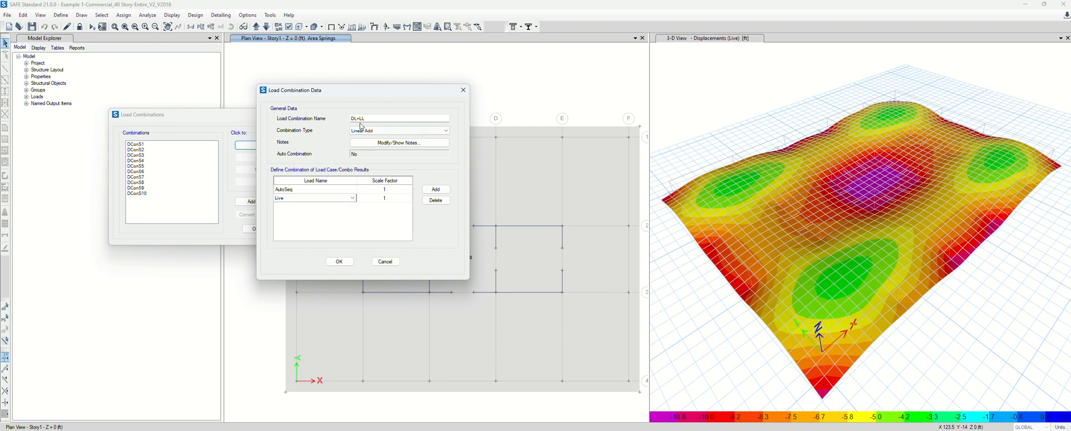
left_click(340, 265)
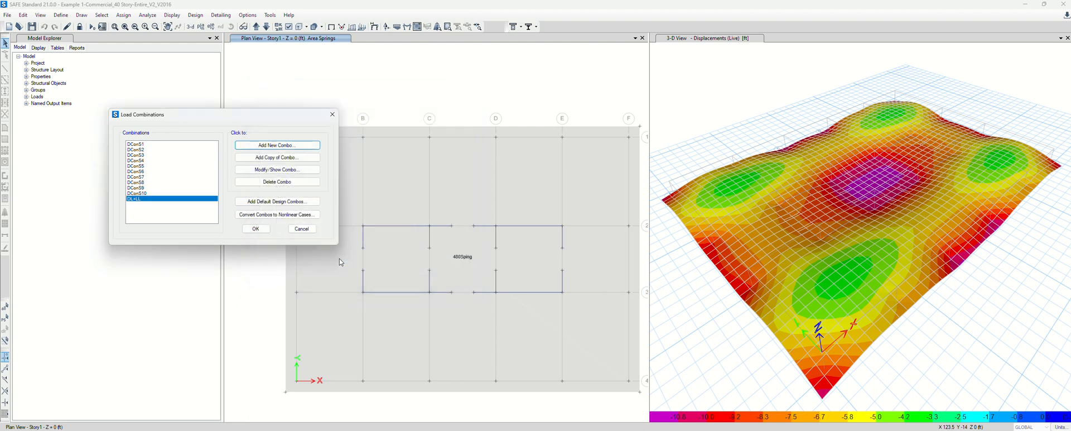
Copy DL+LL as DL+0.75(LL+Wx), setting Live to 0.75 and adding a Windx row at 0.75
left_click(284, 160)
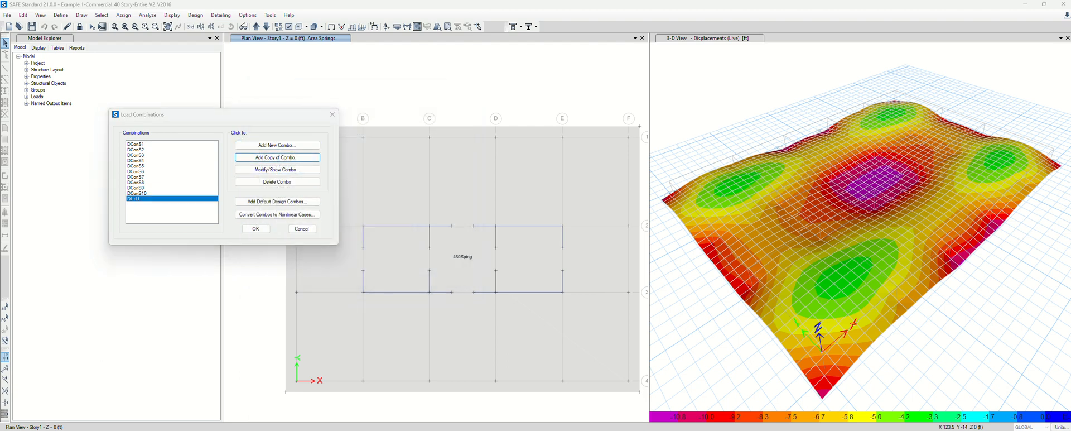
left_click_drag(471, 148, 468, 139)
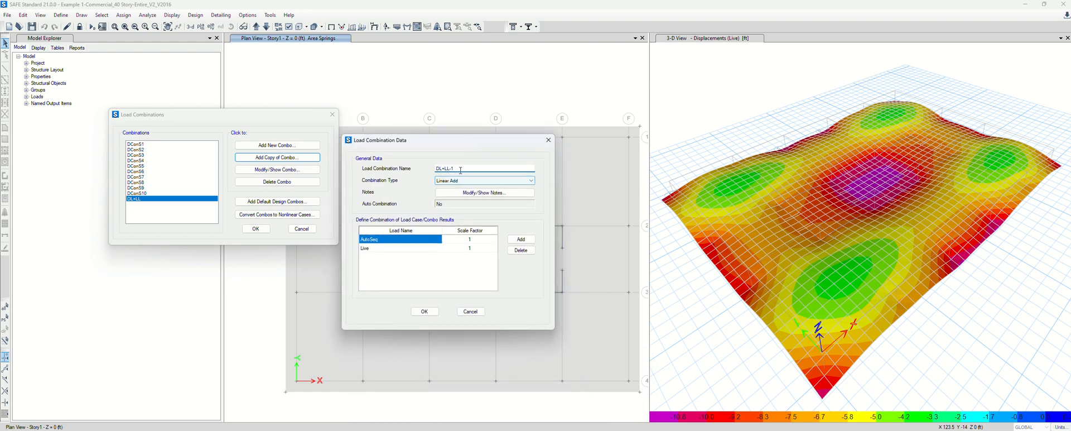
left_click(460, 170)
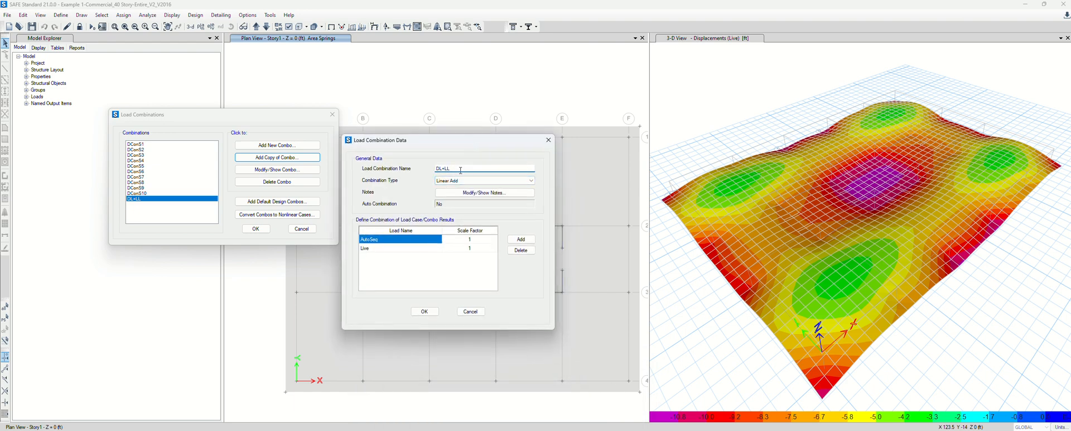
type("0.75(LL+Wx(")
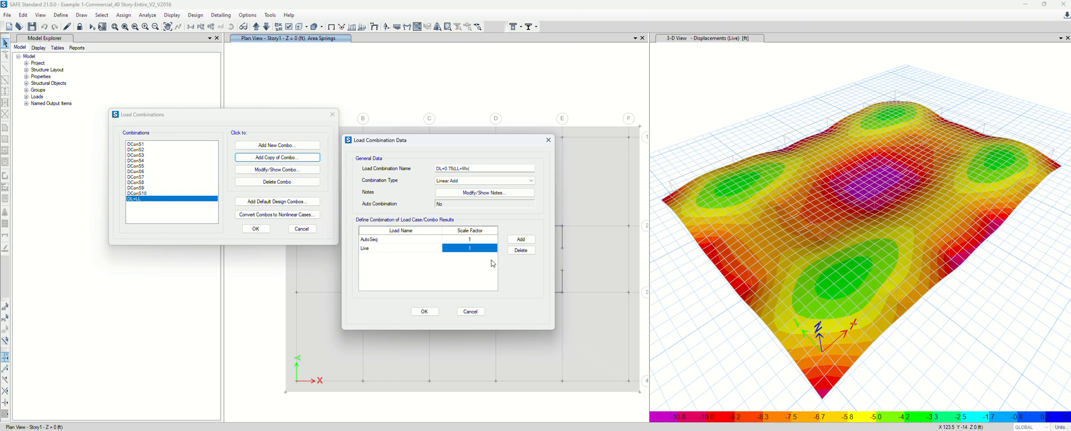
type("0.75")
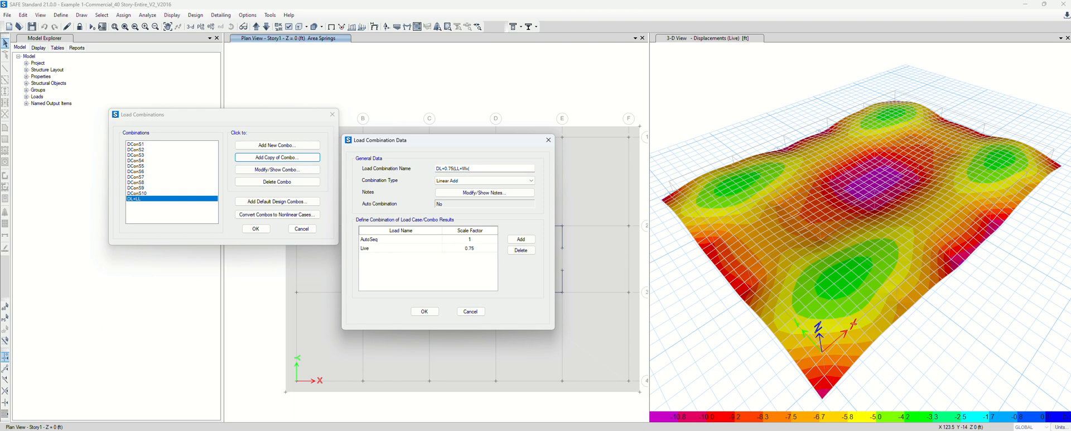
left_click(520, 239)
left_click(438, 256)
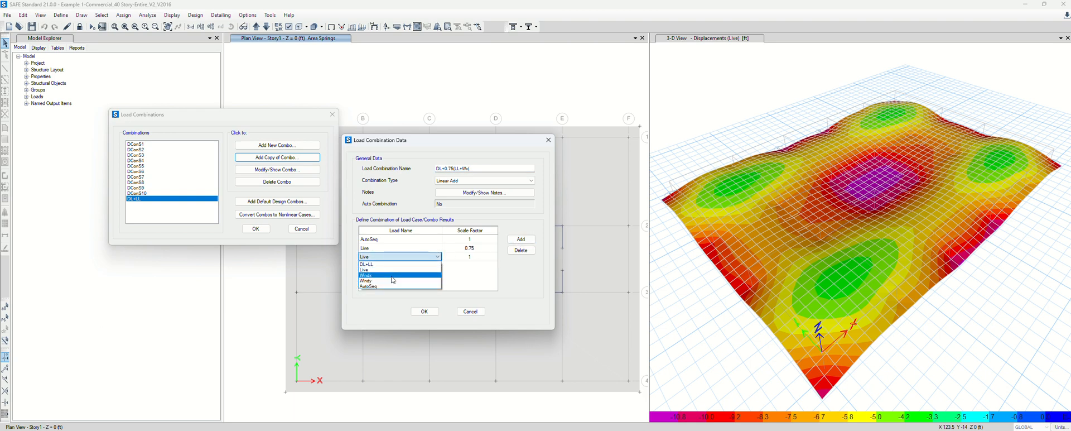
left_click(369, 275)
left_click(479, 257)
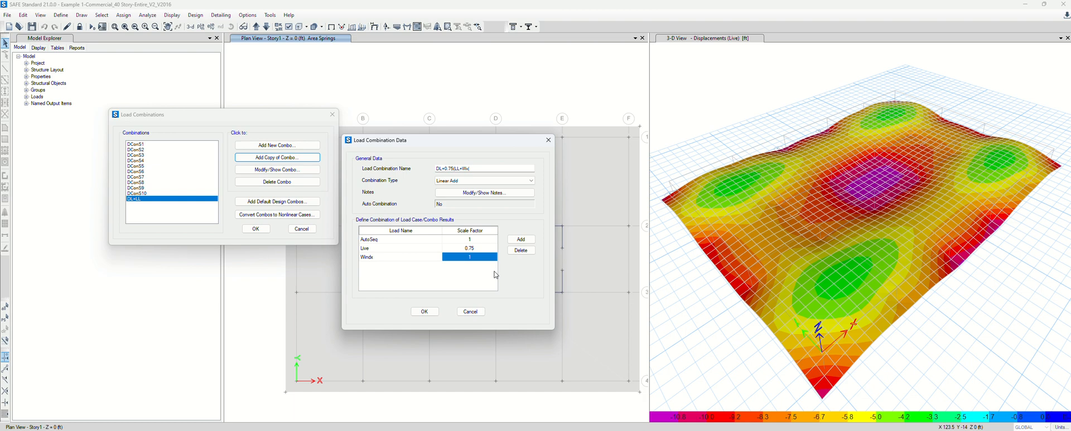
type("0.75")
Fix the name's closing bracket and make the Windx factor 0.75*0.6 (0.45), then save the combination
left_click(484, 169)
key("BackSpace")
type(")")
left_click(482, 259)
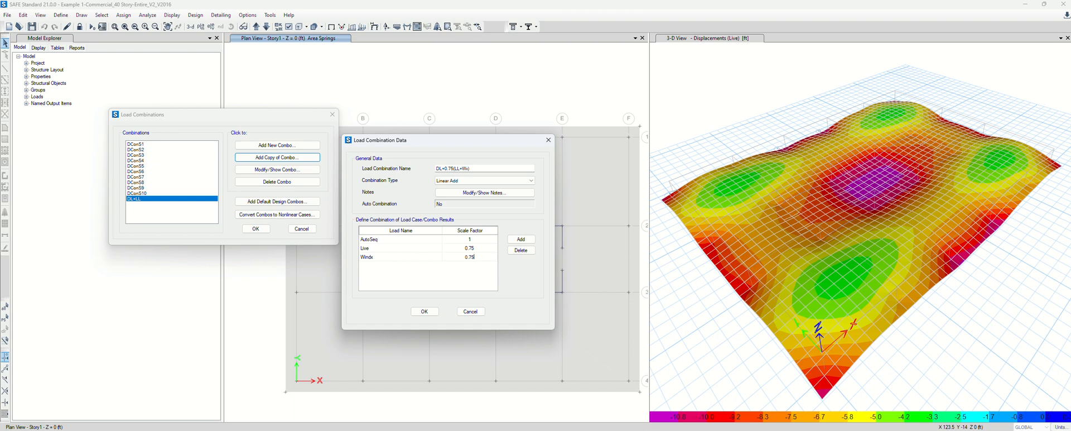
type("*0.6")
key("Return")
left_click(489, 257)
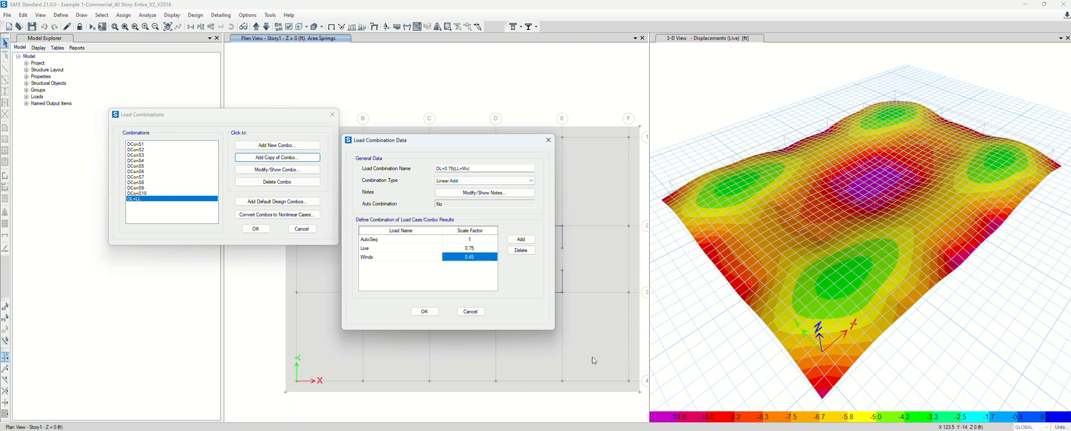
left_click(424, 311)
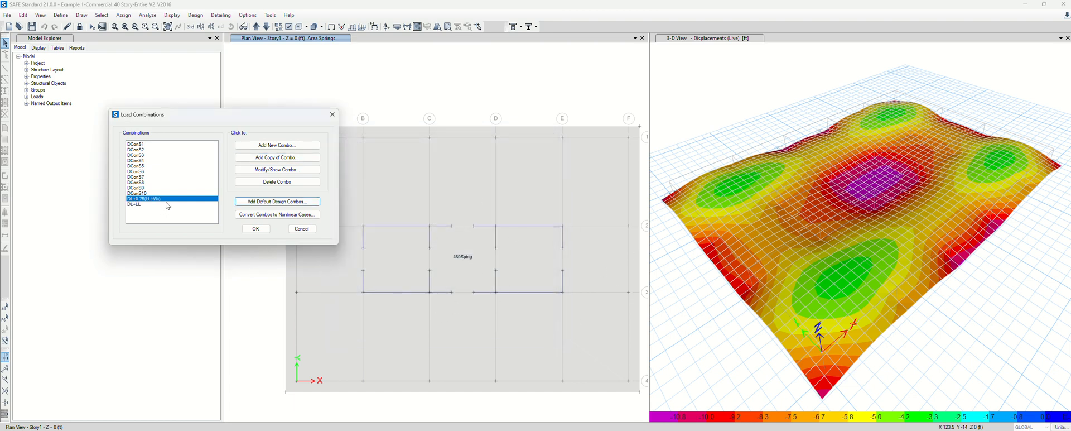
Copy the Wx combination as DL+0.75(LL+Wy) with Windy replacing Windx, and close Load Combinations
left_click(270, 162)
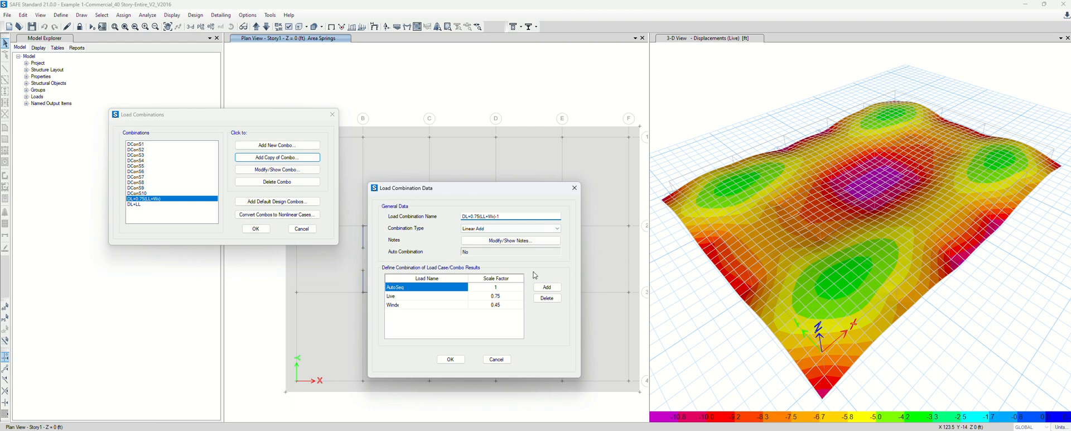
type("y")
left_click(424, 304)
left_click(464, 304)
left_click(416, 334)
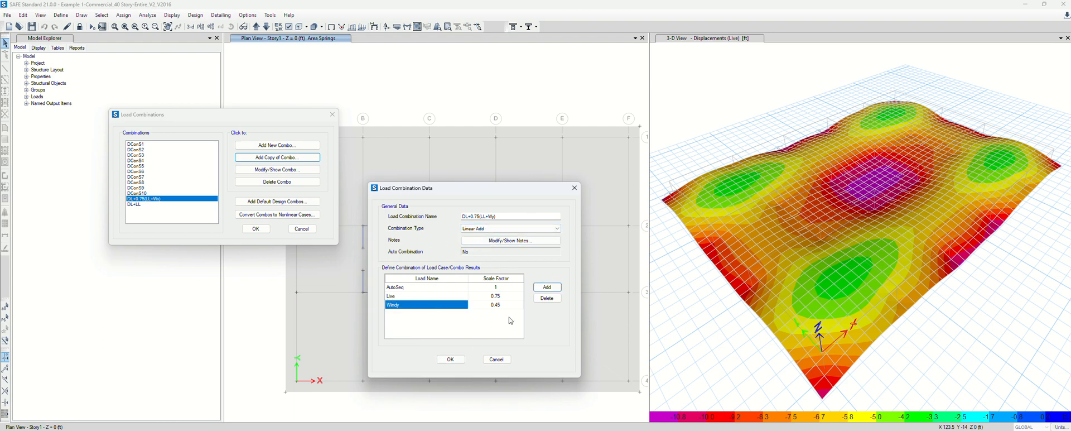
left_click(451, 358)
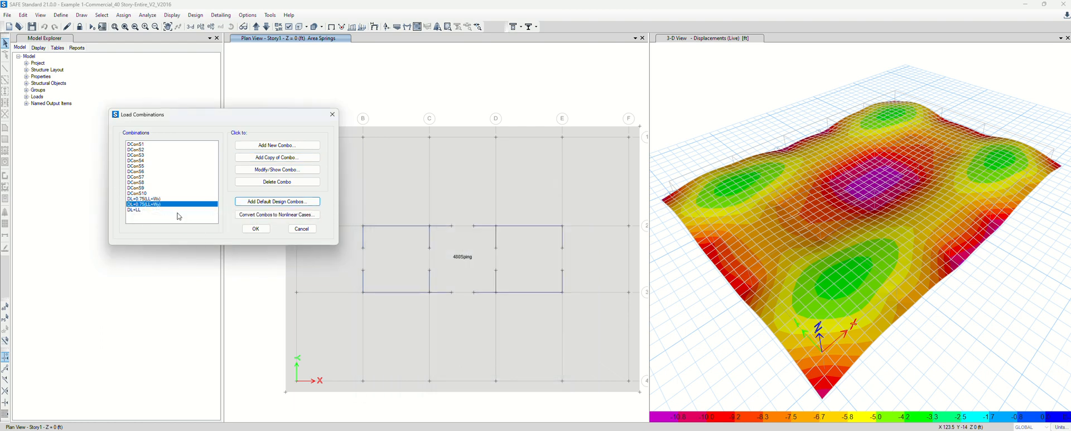
left_click(256, 229)
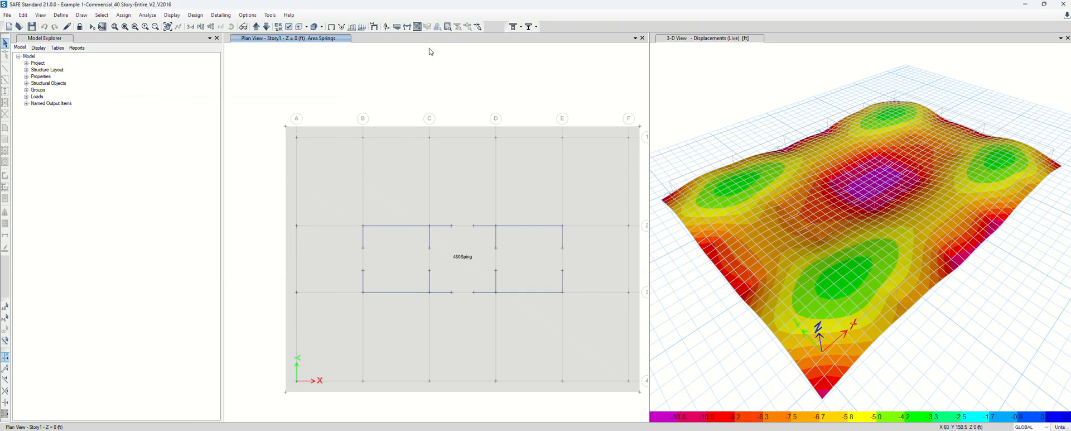
left_click(397, 27)
left_click(189, 96)
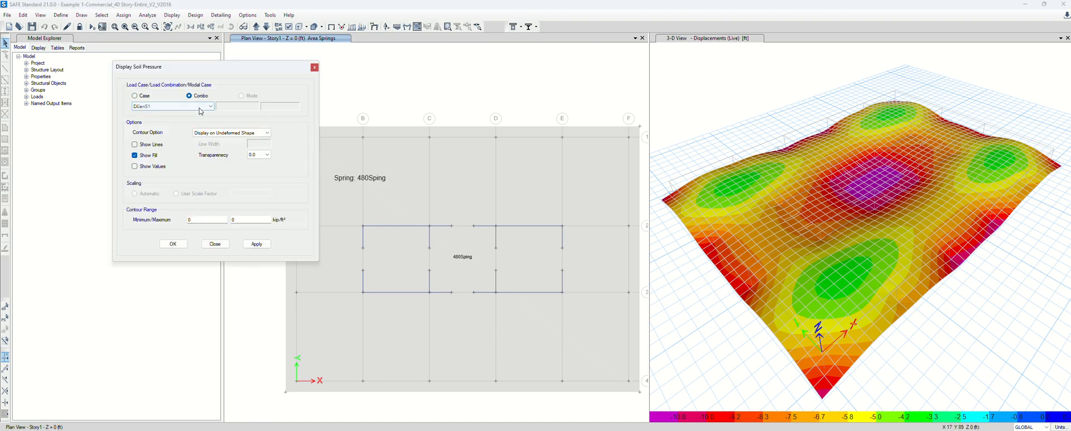
left_click_drag(214, 80, 175, 77)
left_click(173, 103)
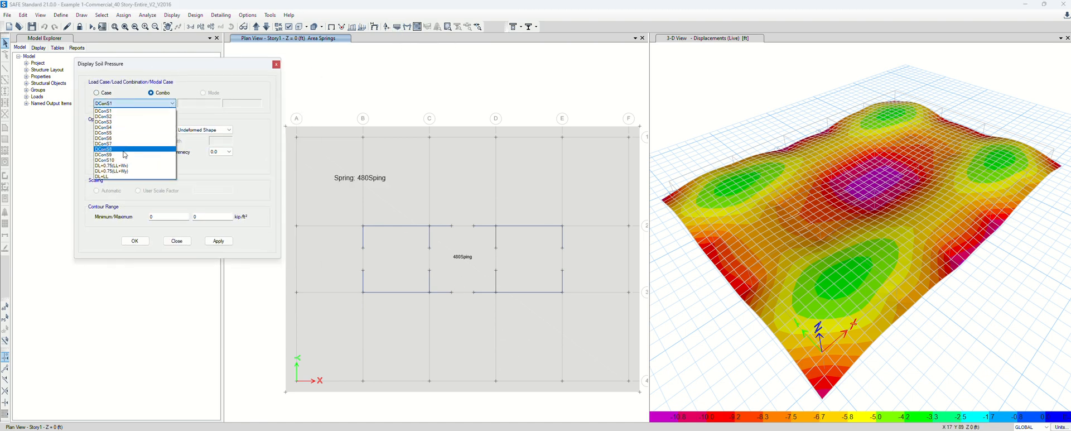
left_click(122, 176)
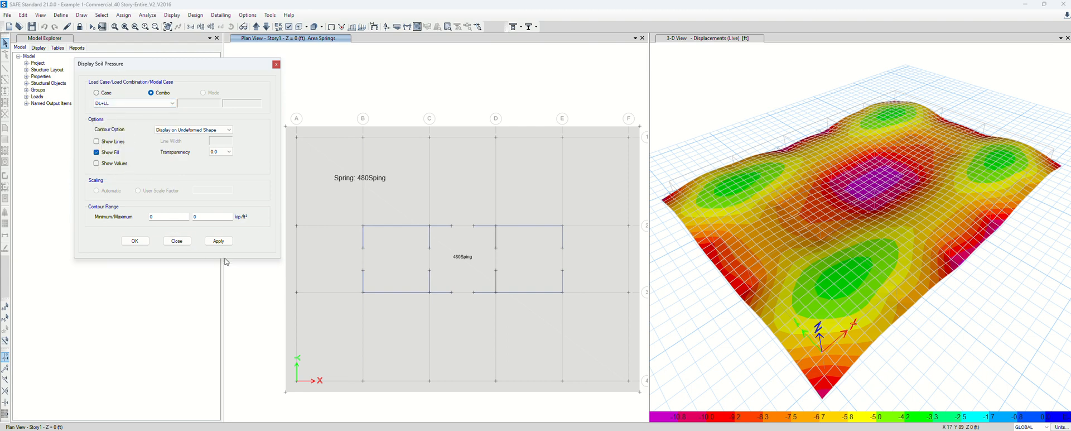
left_click(219, 241)
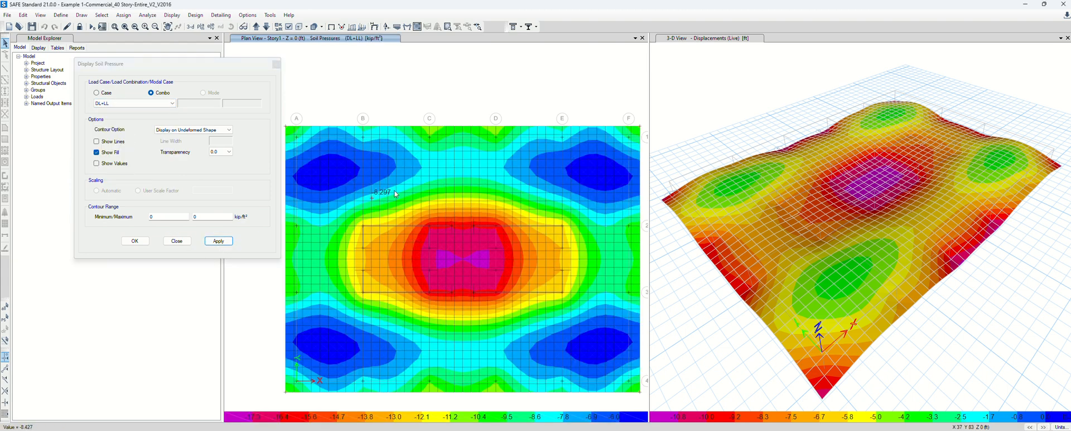
left_click_drag(265, 66, 214, 47)
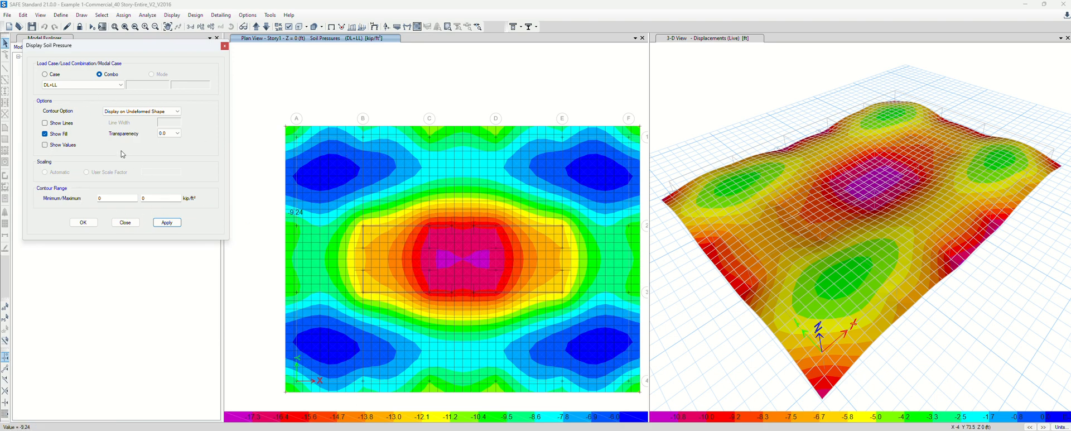
Display soil pressure contours for the DL+0.75(LL+Wx) combination
left_click(115, 86)
left_click(78, 147)
left_click(167, 223)
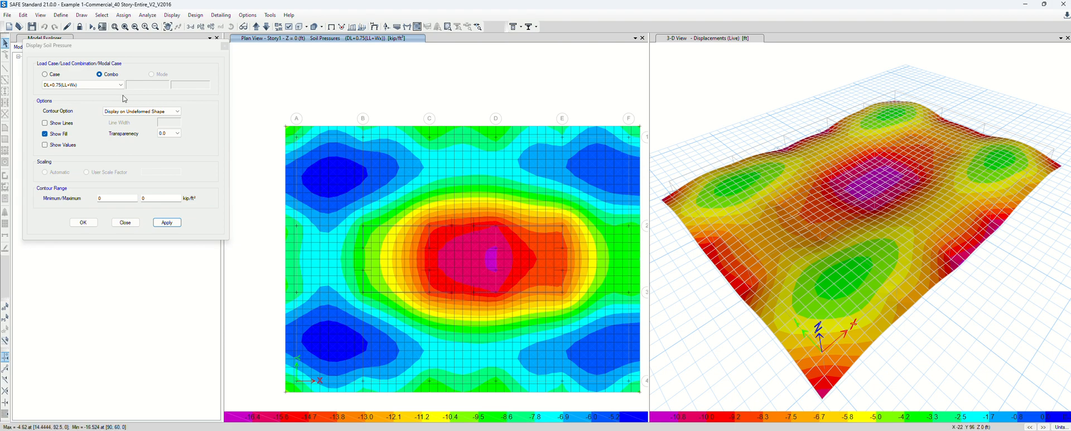
Switch the soil pressure plot to DL+0.75(LL+Wy), then close it and show the undeformed model
left_click(102, 85)
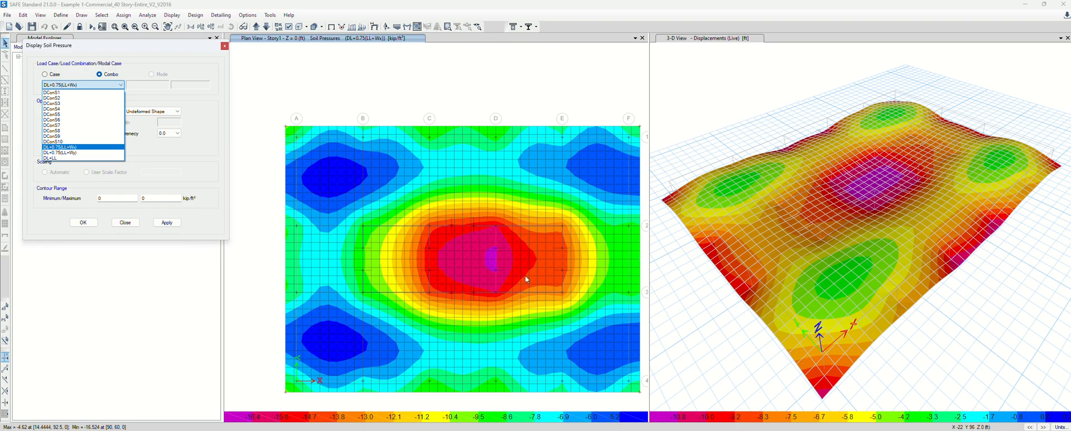
left_click(71, 152)
left_click(166, 223)
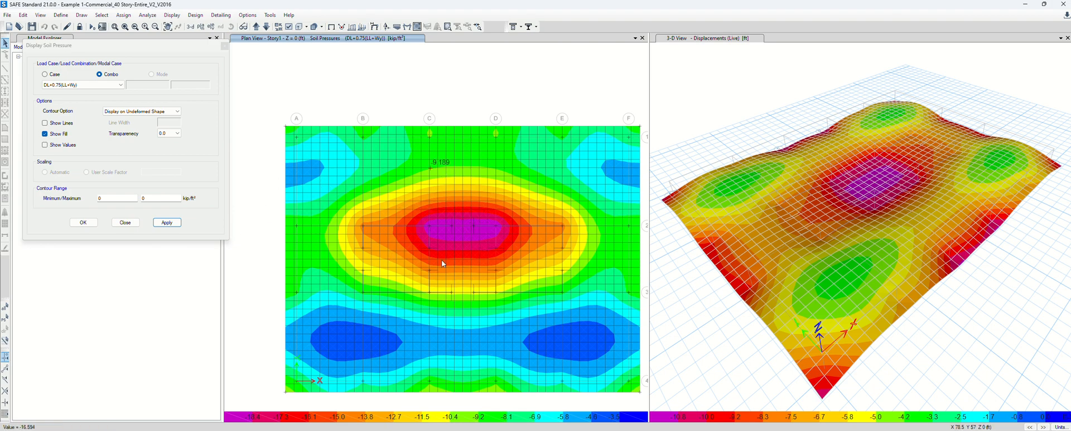
left_click(132, 226)
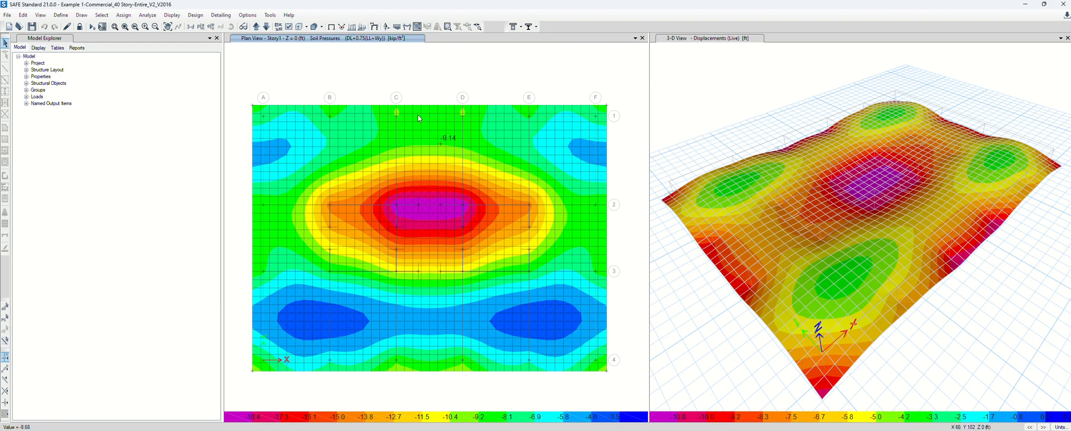
left_click(332, 27)
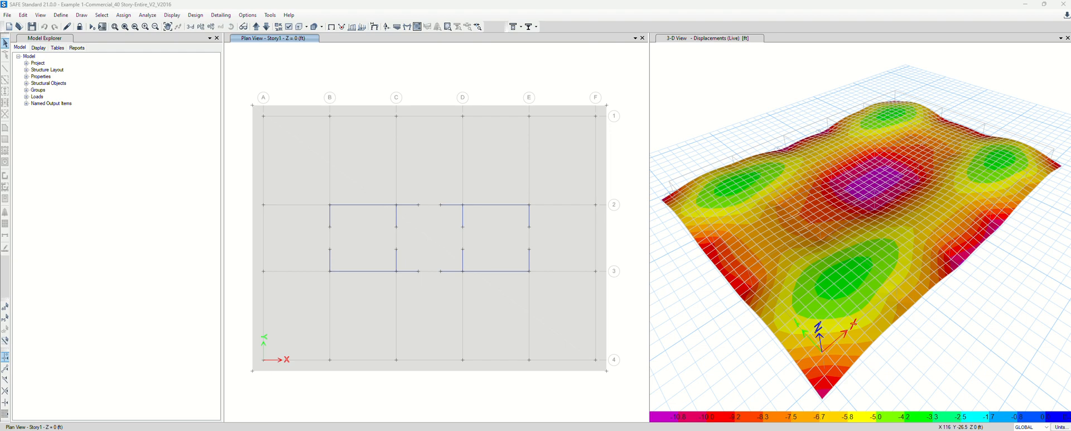
Maximize PowerPoint on slide 5, the Analysis and Design workflow, then switch back to Excel
left_click(624, 424)
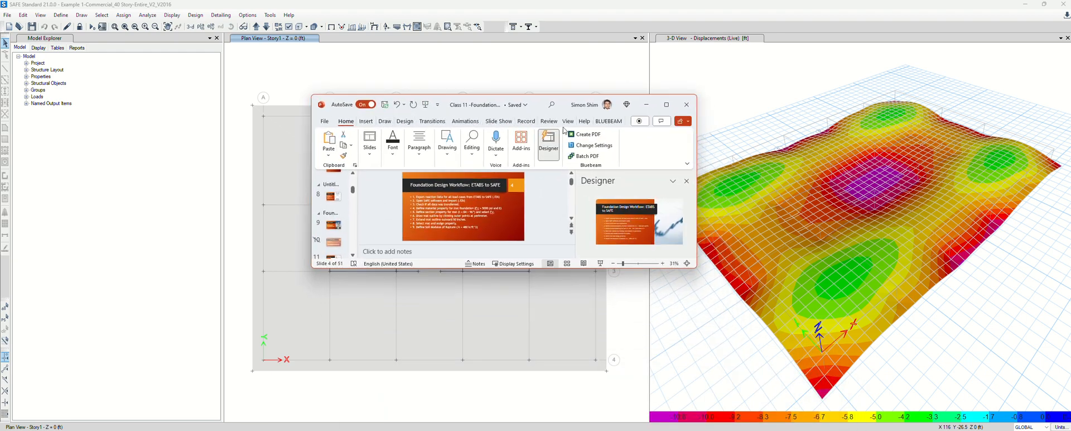
left_click(663, 106)
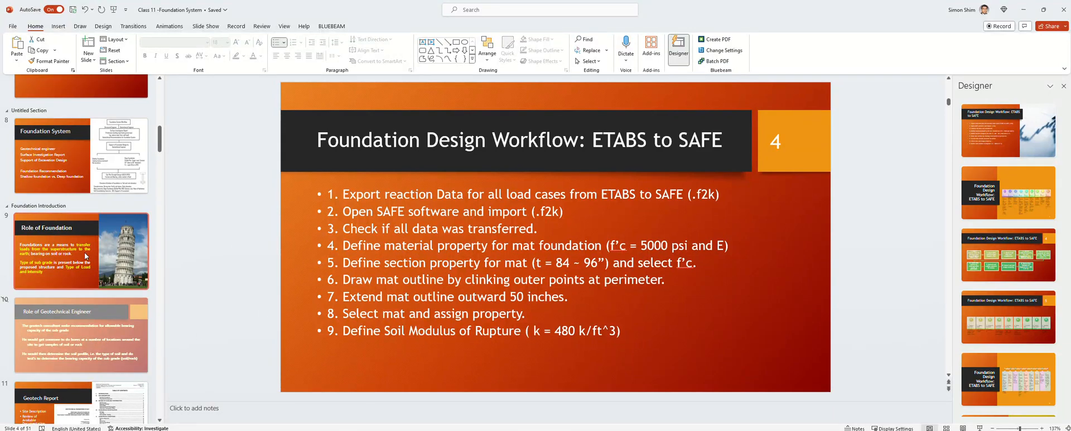
scroll(92, 270, "up", 5)
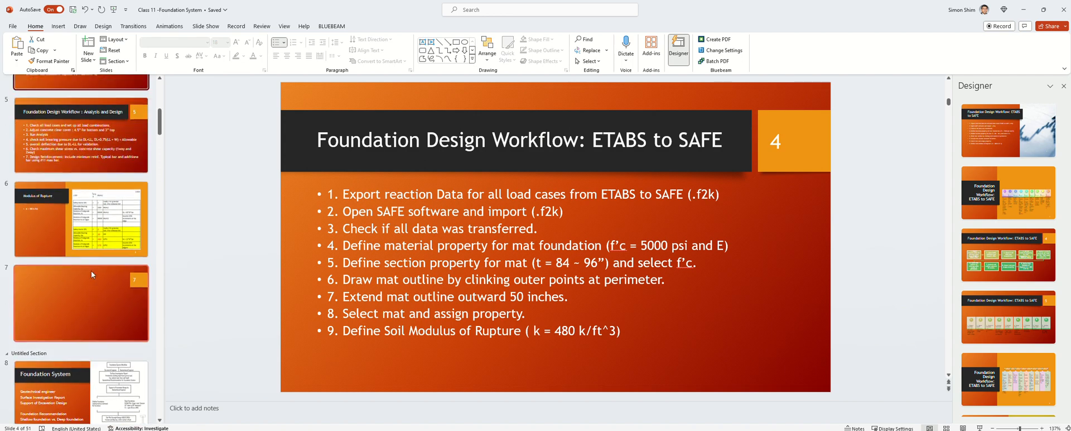
scroll(94, 266, "up", 1)
left_click(99, 239)
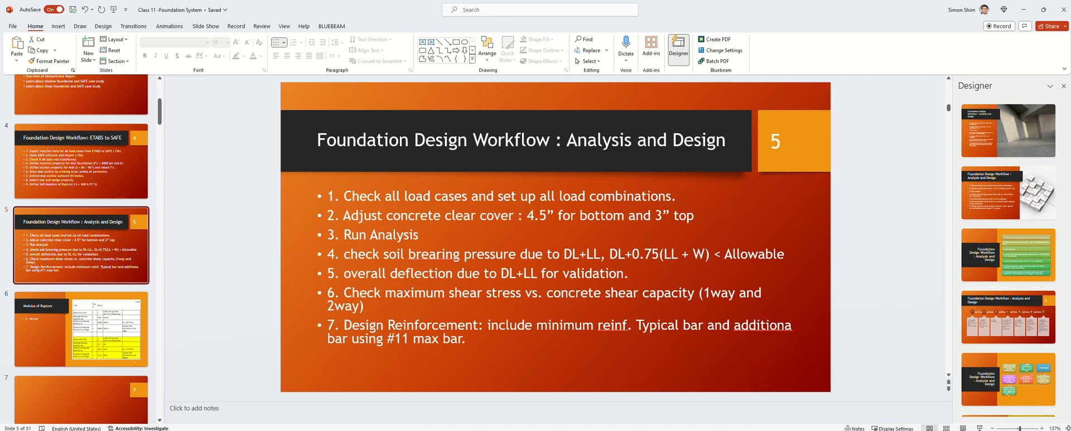
key("alt+Tab")
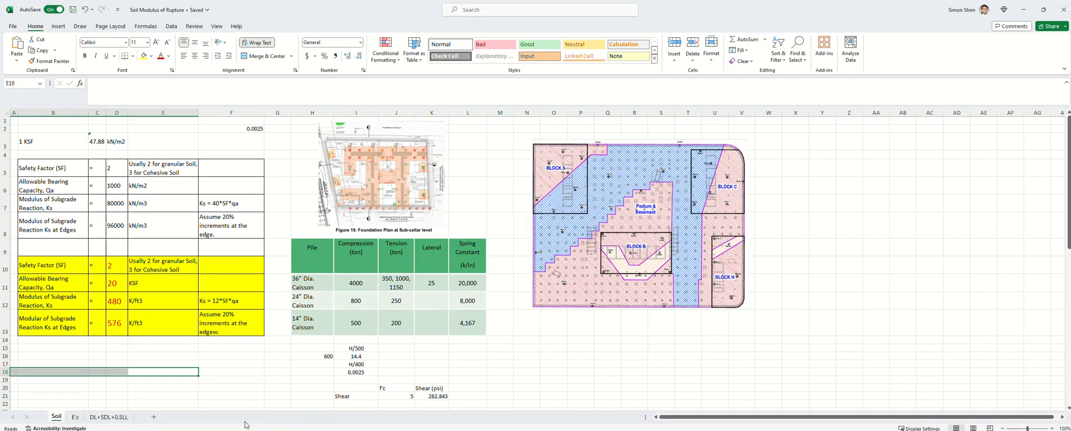
Open the E'c sheet with the f'c, E and two-way φVc capacity table
left_click(75, 418)
scroll(140, 170, "up", 2, "ctrl")
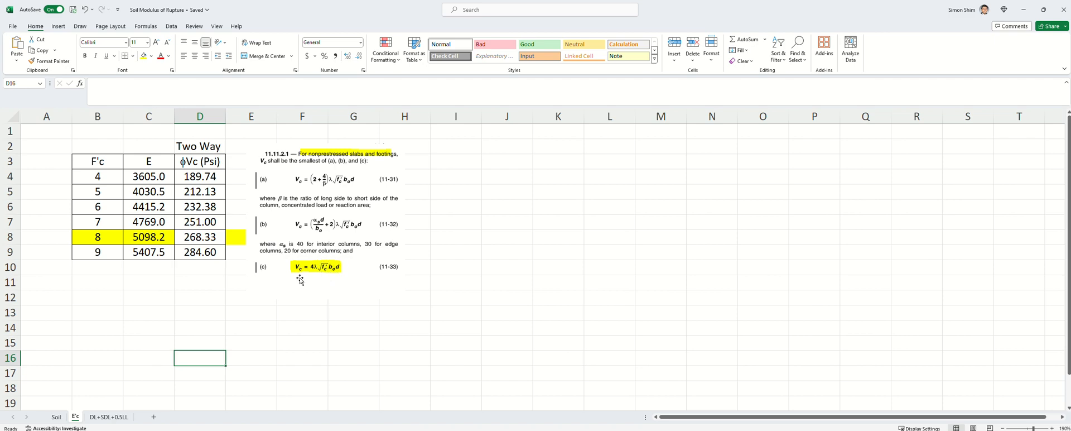
Colour the f'c 5 row (B5:D5) red
left_click(98, 192)
left_click_drag(98, 192, 200, 191)
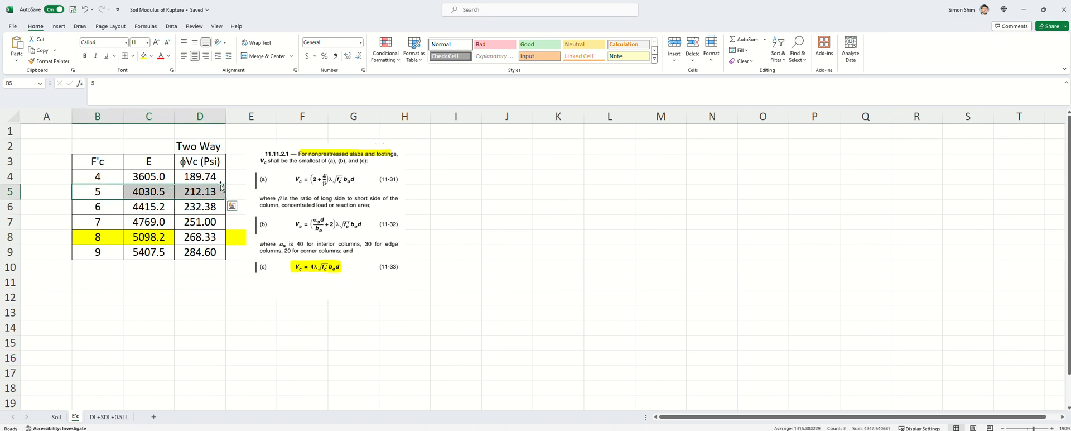
left_click(161, 56)
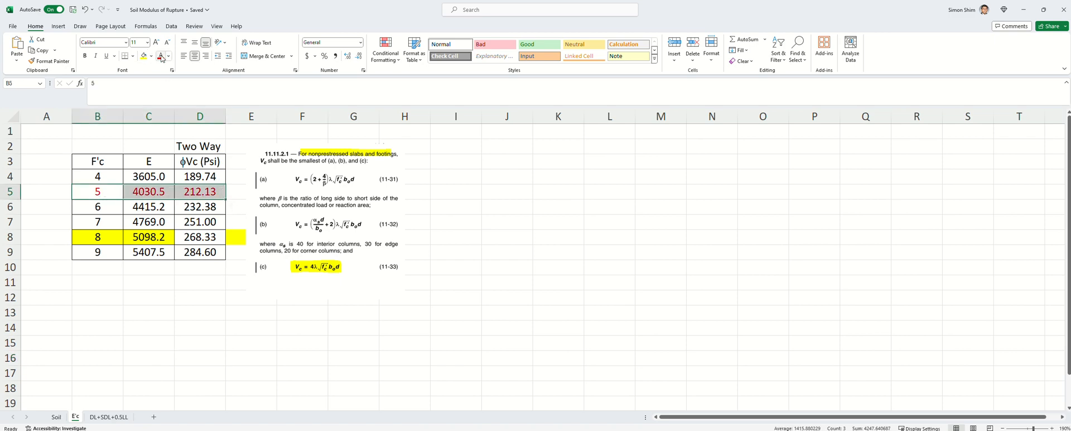
left_click(201, 303)
Inspect the f'c, E and 212.13 psi capacity formulas for f'c 5, then minimize Excel
scroll(212, 167, "up", 1, "ctrl")
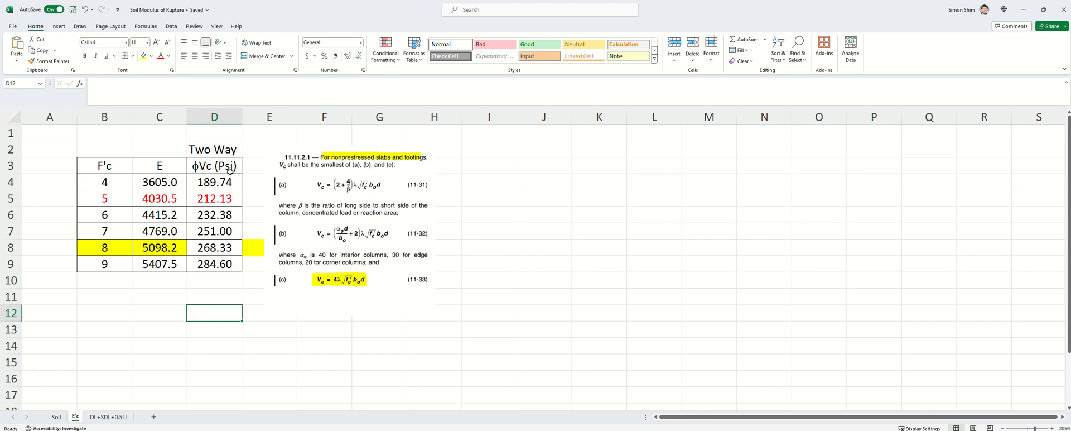
left_click(227, 205)
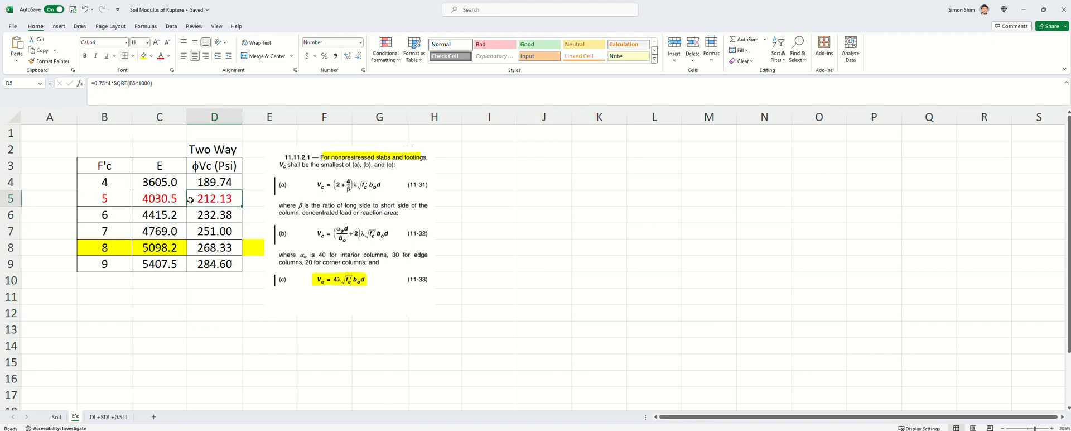
left_click(154, 206)
left_click(111, 202)
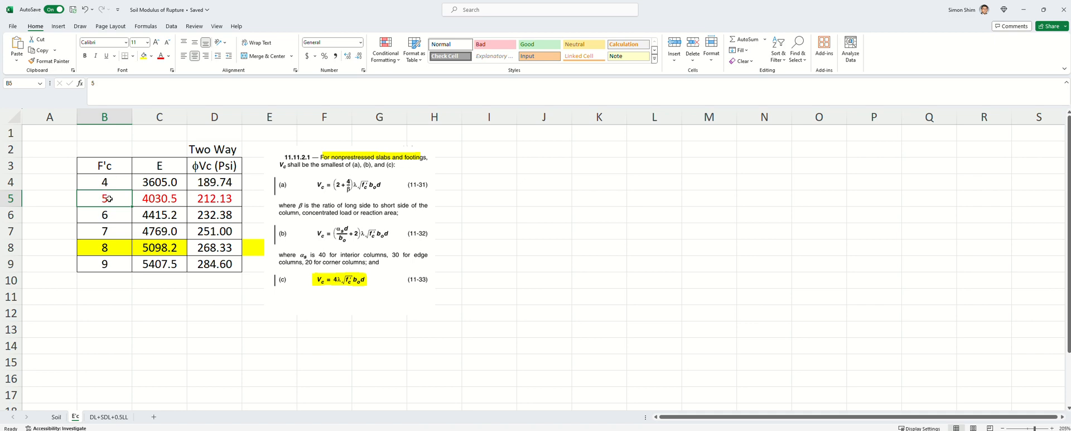
left_click(207, 199)
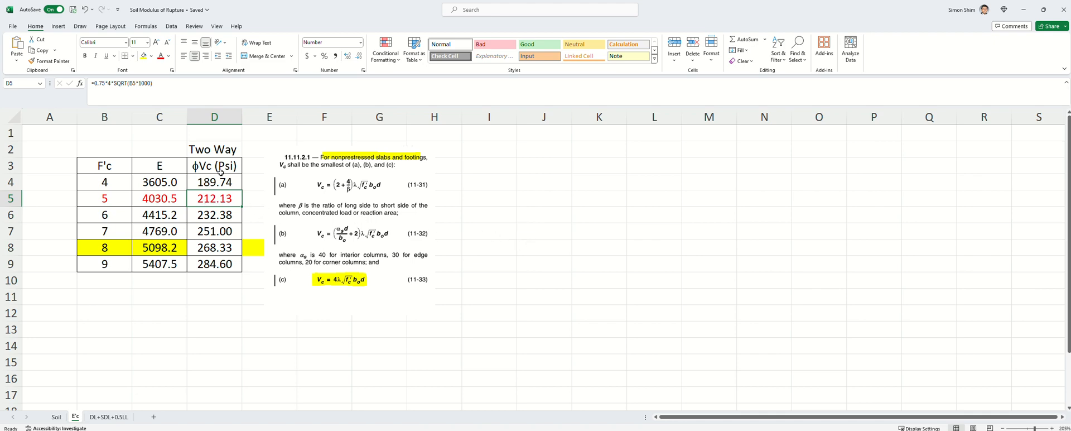
left_click(654, 247)
left_click(1024, 10)
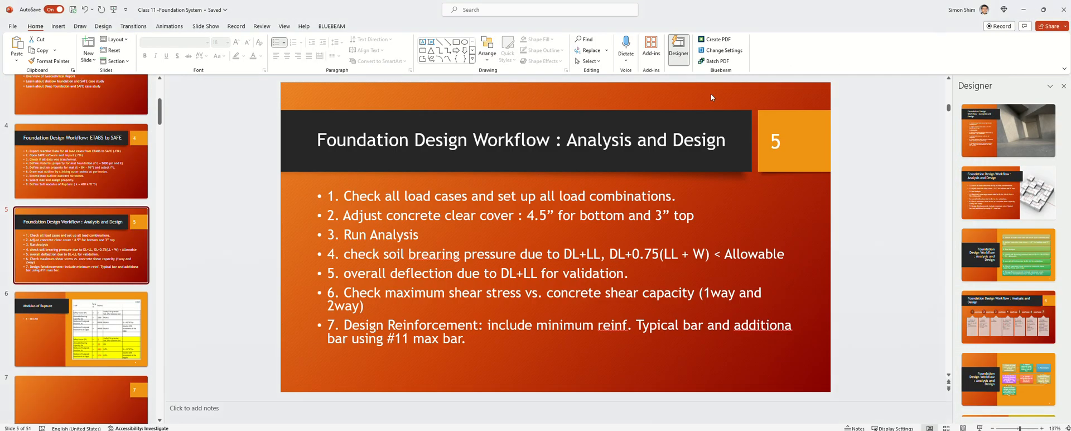
Minimize PowerPoint so SAFE's Story1 plan and 3-D displacement contours reappear
left_click(1023, 9)
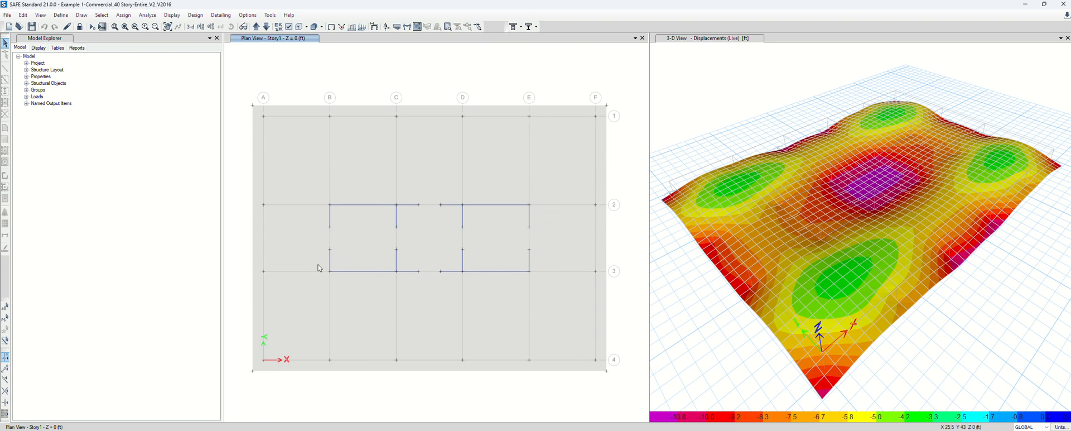
left_click(173, 17)
mouse_move(195, 65)
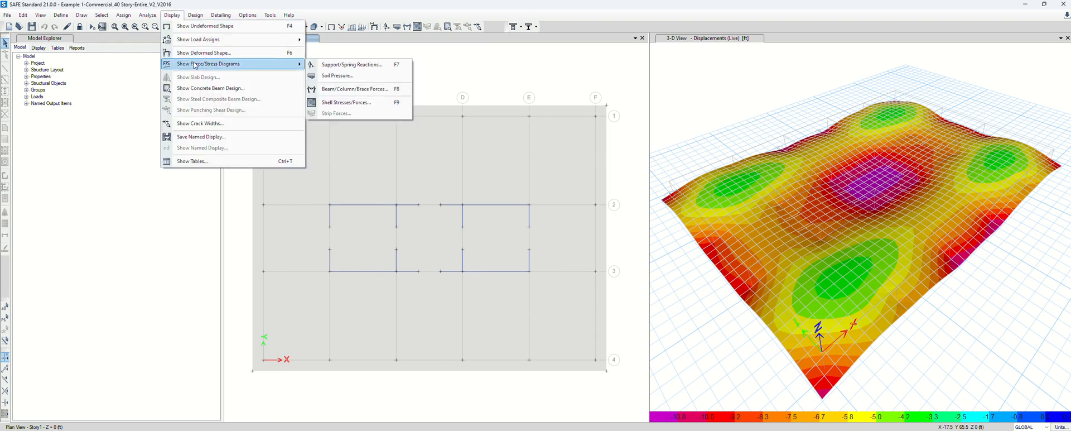
mouse_move(61, 15)
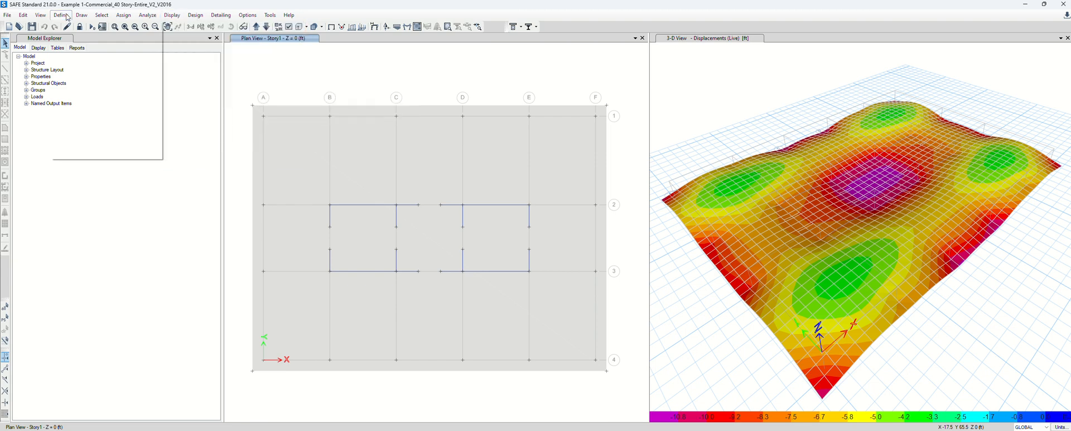
left_click(101, 139)
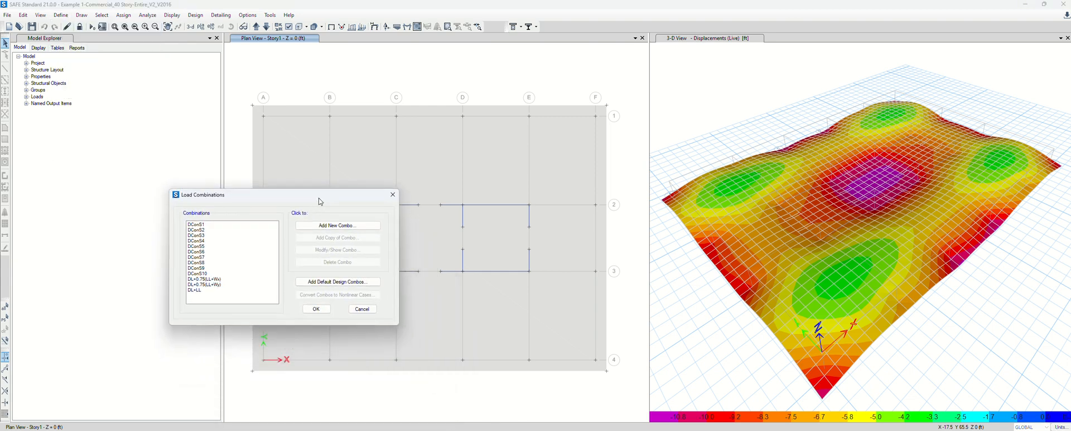
left_click(203, 235)
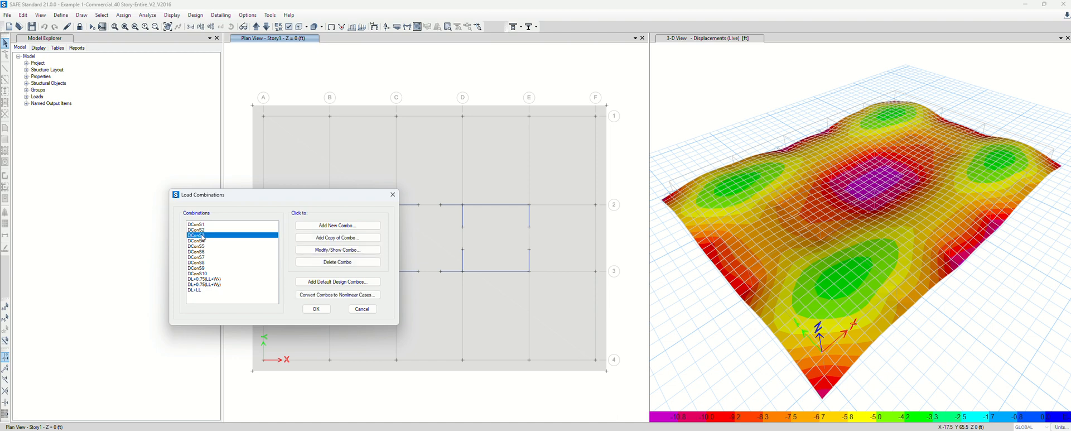
key("Up")
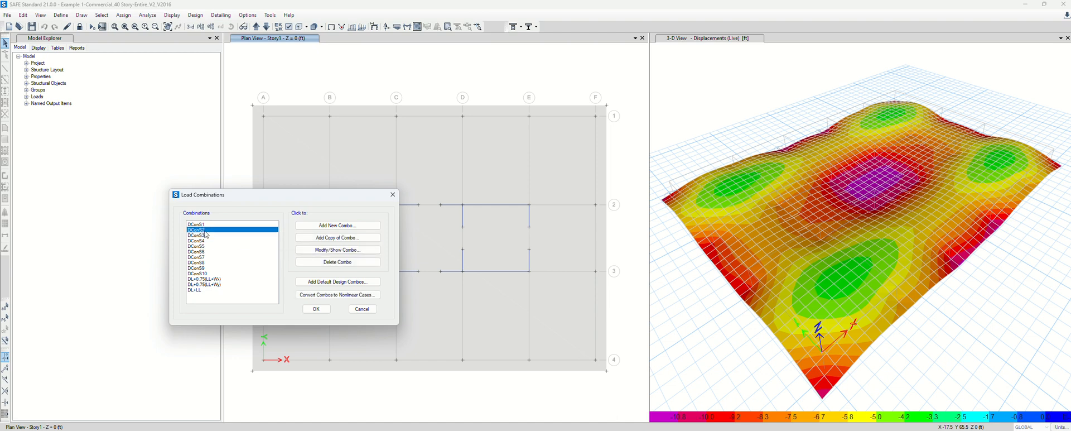
left_click(326, 251)
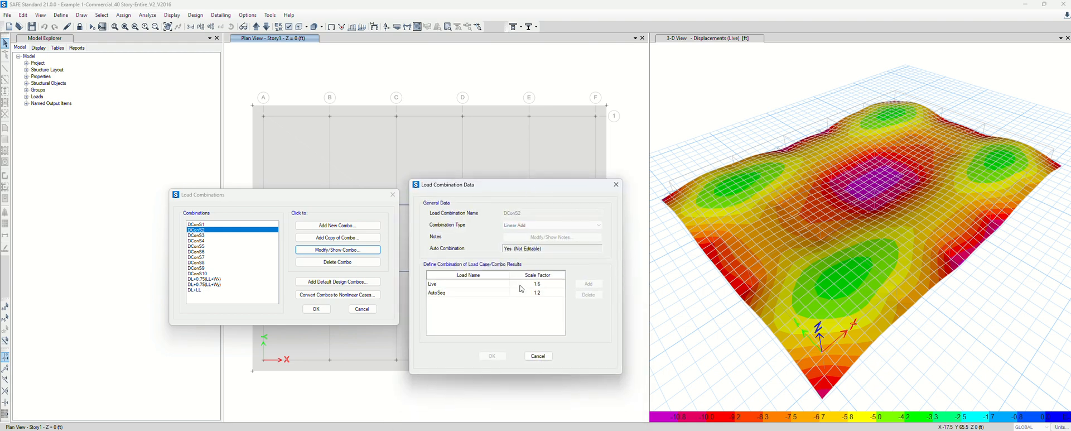
left_click(538, 356)
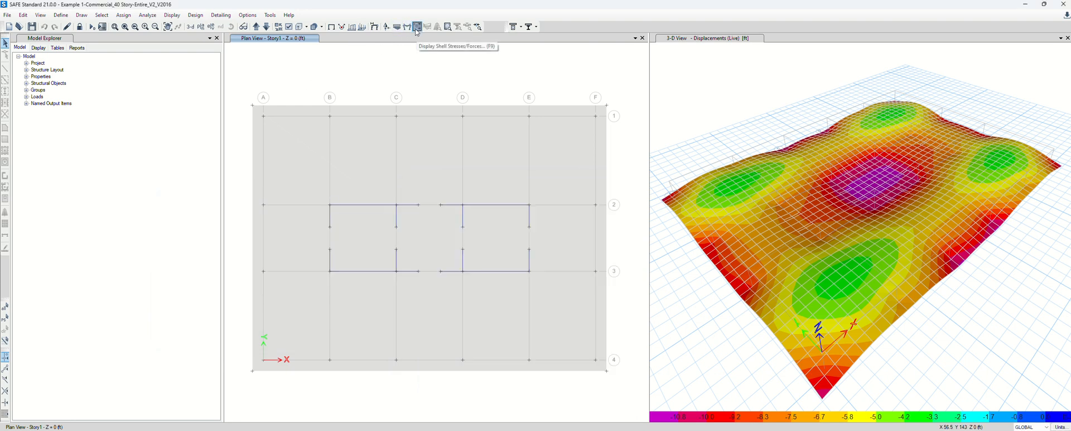
Set up the shell stress plot for the DConS2 combination with Shell Stresses as the component type
left_click(172, 15)
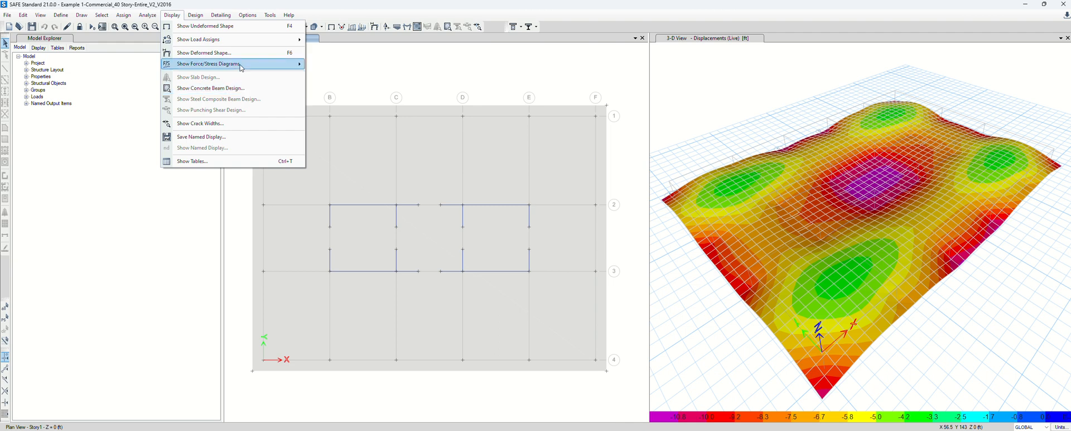
mouse_move(241, 66)
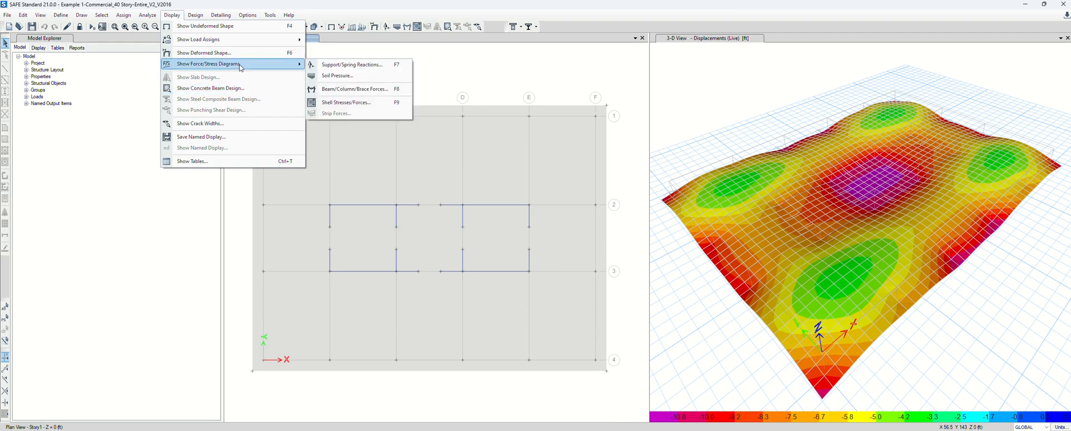
left_click(354, 104)
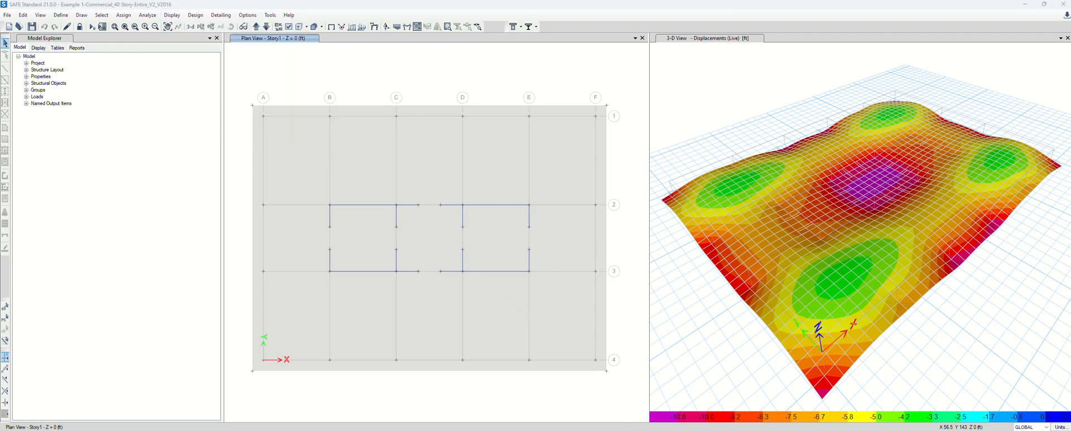
left_click_drag(464, 188, 359, 78)
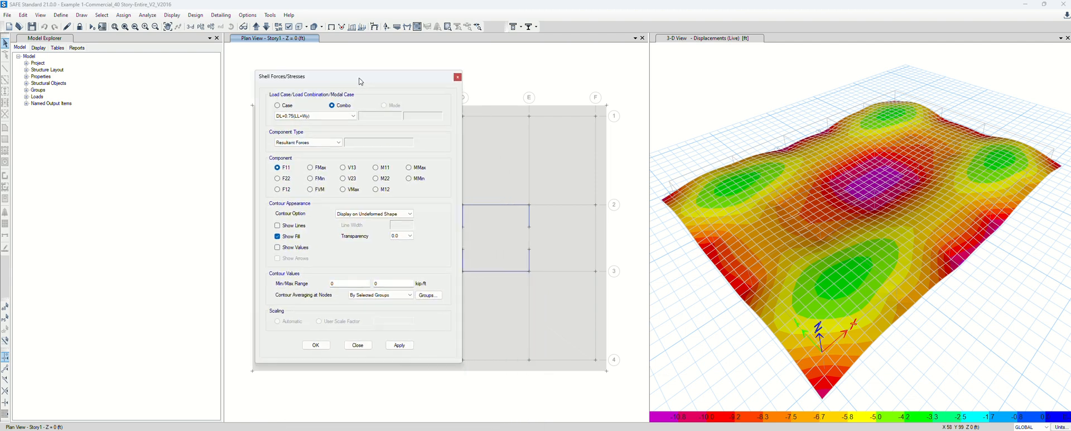
left_click(353, 115)
left_click(297, 129)
left_click(316, 143)
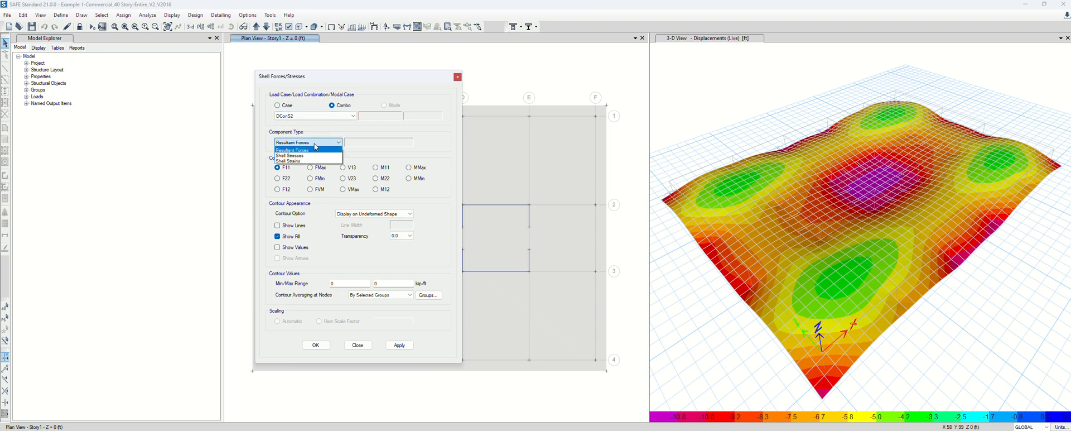
left_click(310, 157)
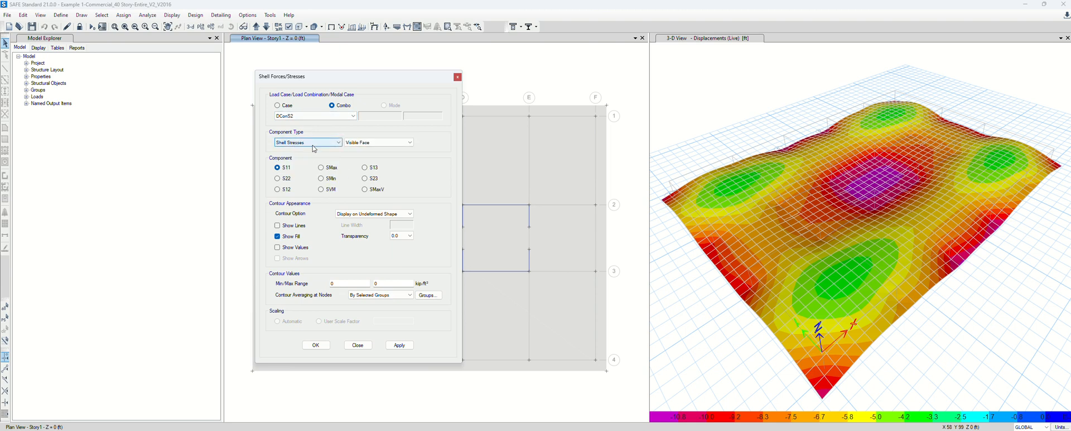
left_click_drag(373, 81, 234, 70)
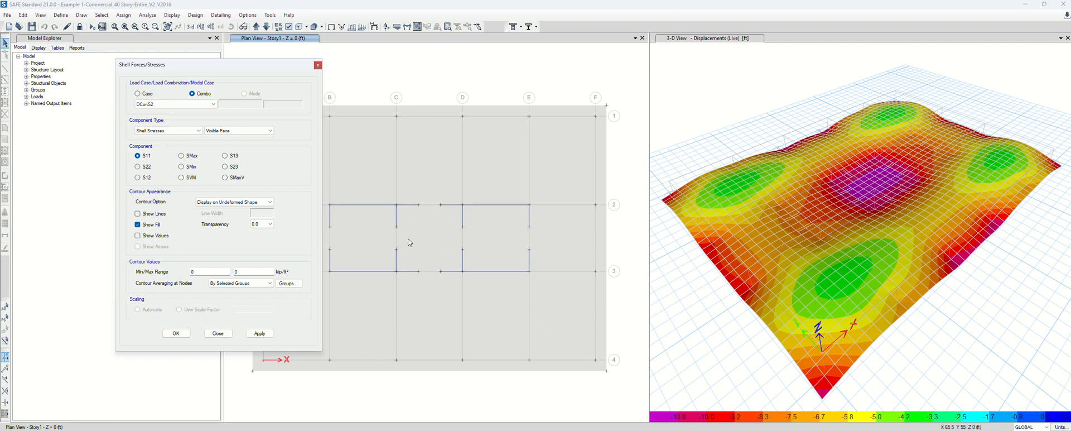
left_click_drag(273, 71, 172, 60)
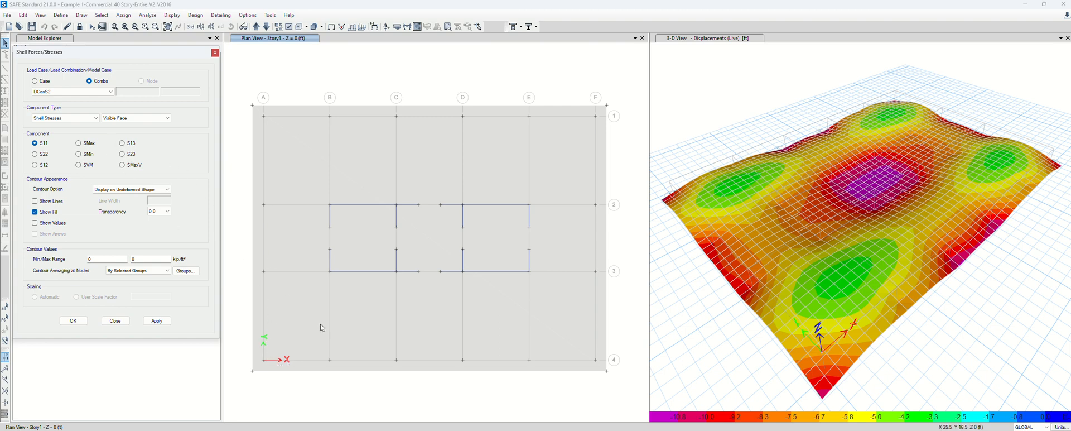
Plot S13, then S23 stress contours on the Story1 plan and close the settings
left_click(124, 143)
left_click(157, 320)
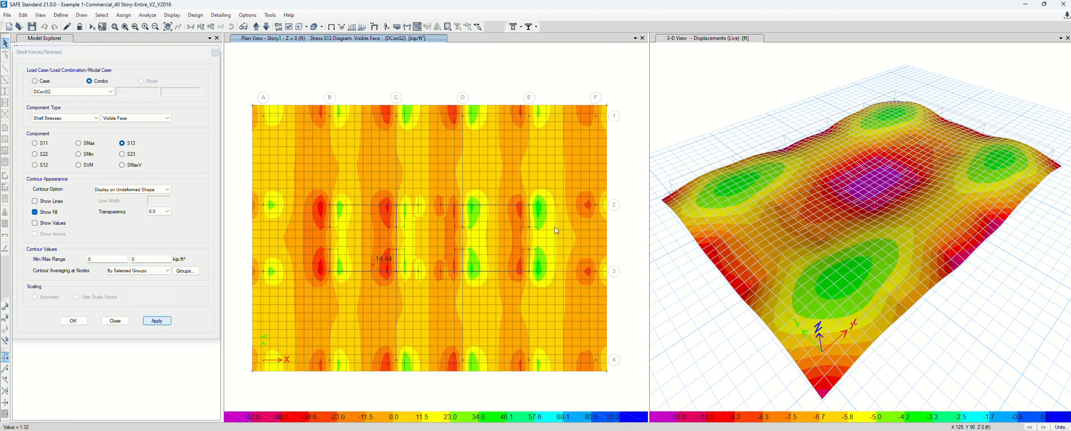
left_click(124, 154)
left_click(161, 324)
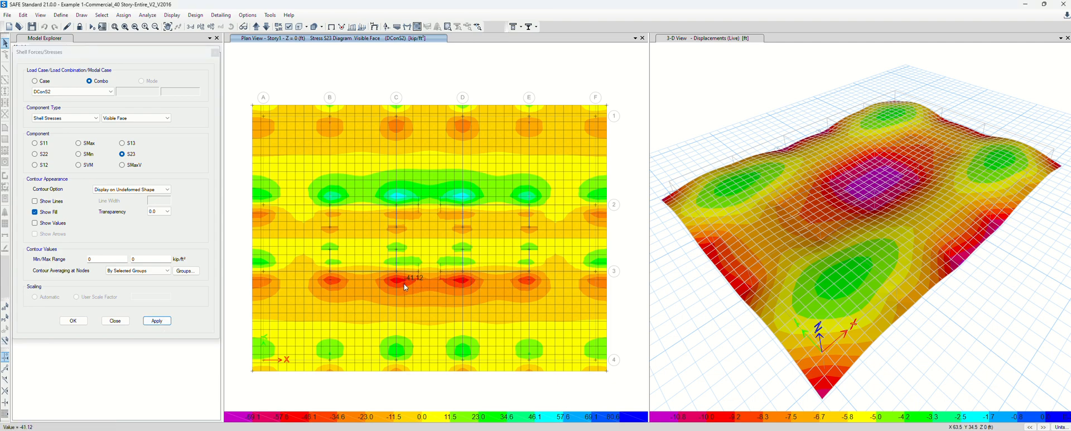
double_click(111, 259)
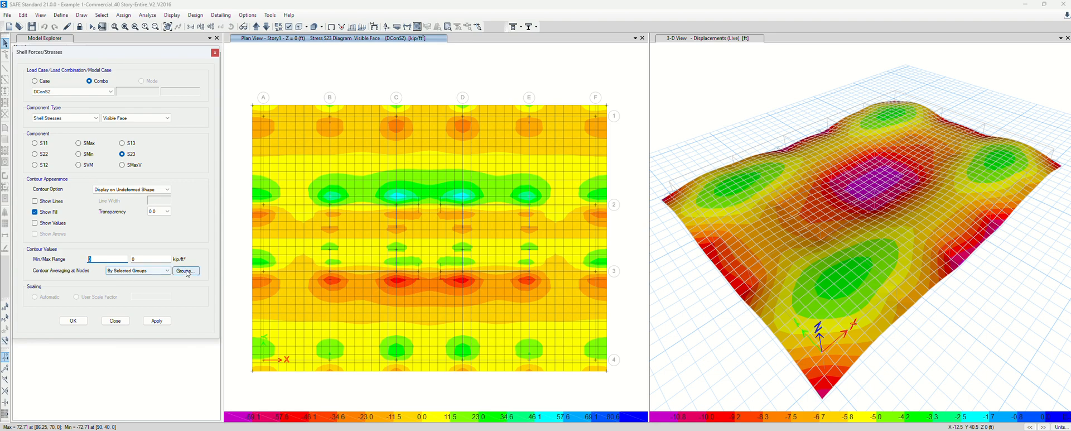
left_click(77, 321)
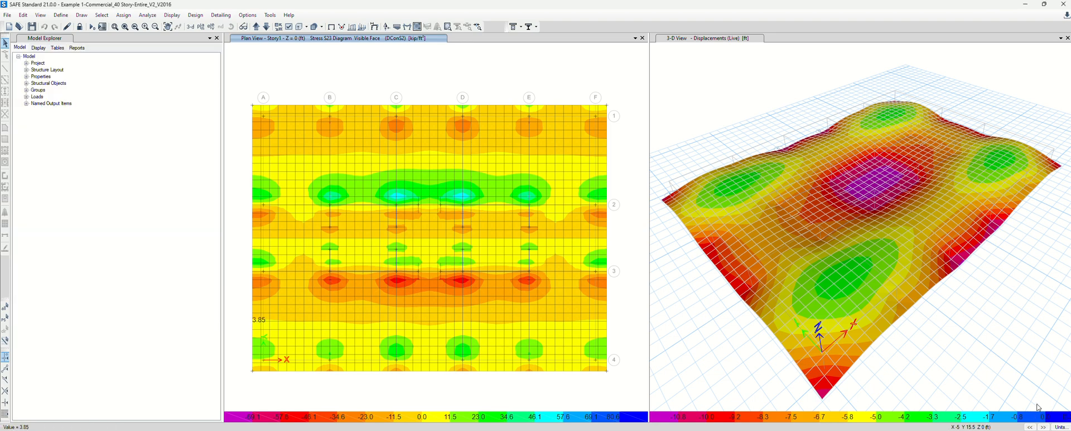
Switch SAFE to consistent inch and pound units
left_click(1062, 427)
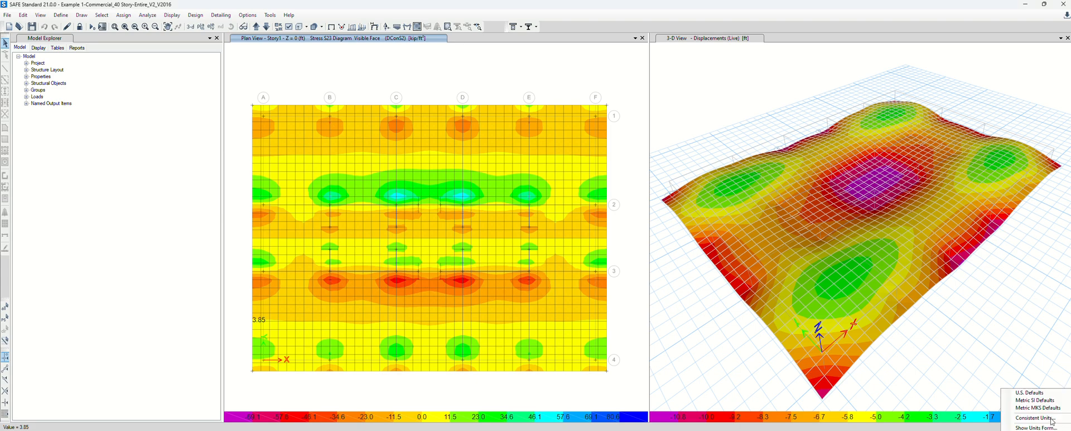
left_click(1051, 418)
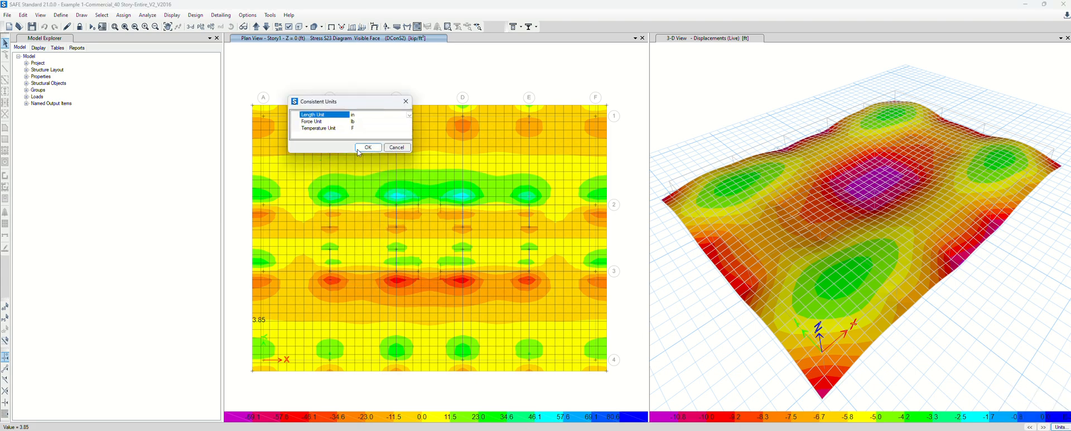
left_click(366, 147)
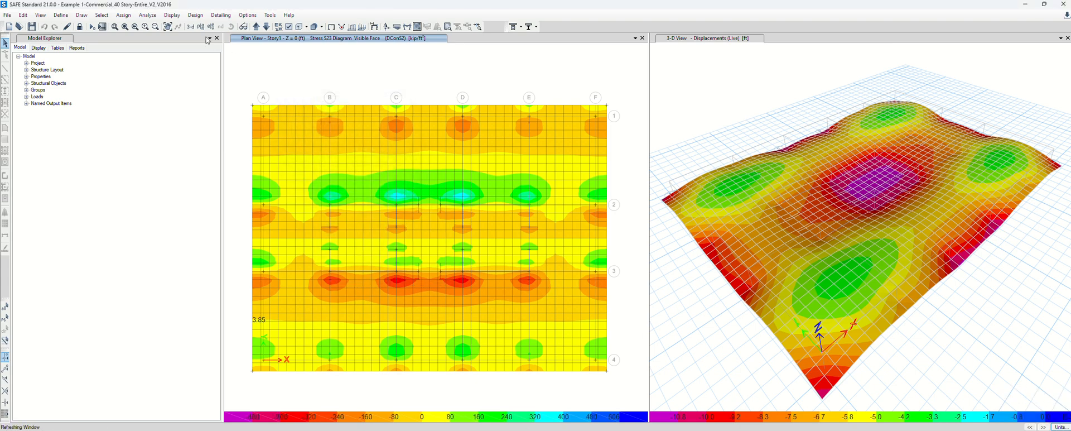
Replot the DConS2 S13 shell stress contours in lb/in²
left_click(174, 15)
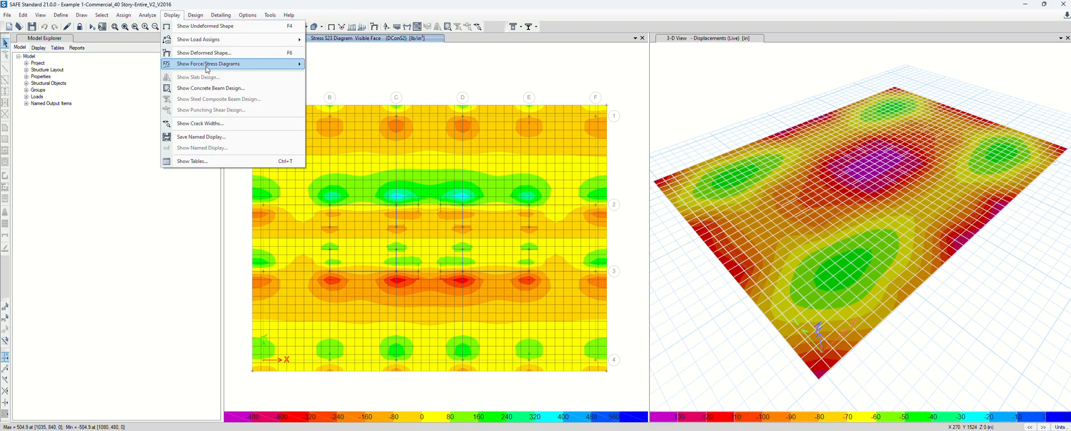
mouse_move(251, 64)
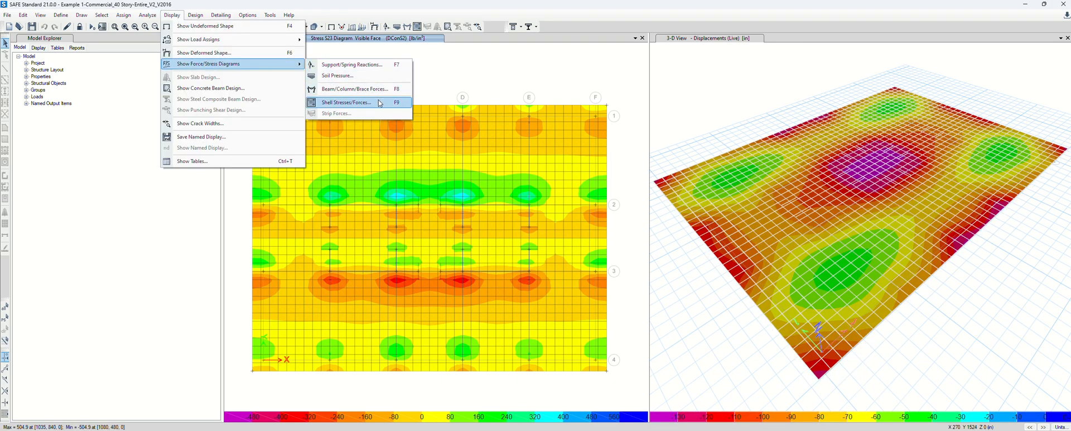
left_click(379, 104)
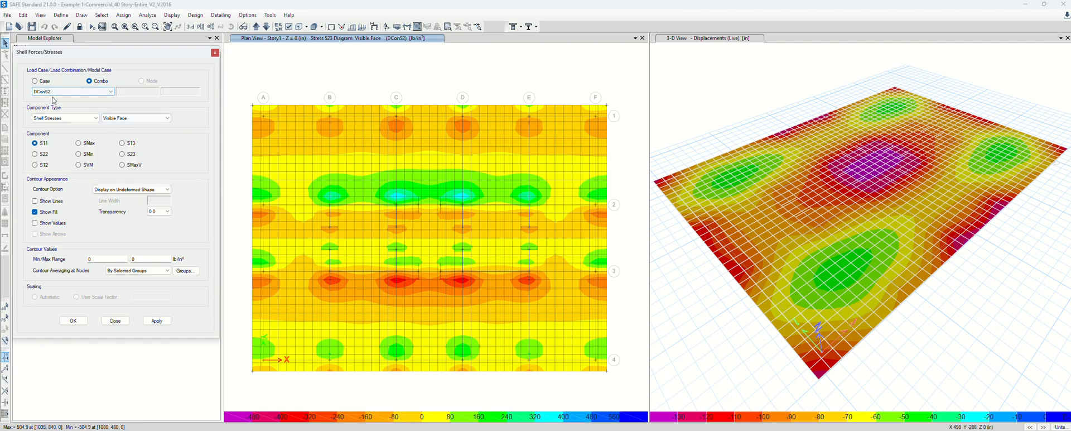
left_click(122, 143)
left_click(158, 321)
mouse_move(387, 217)
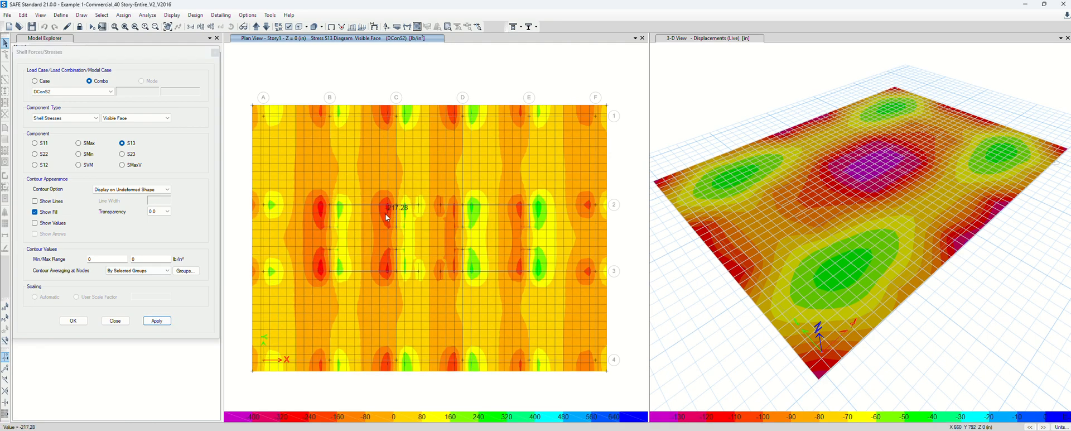
Limit the S13 contour range to -212 to 212 psi, matching Excel's shear capacity, and redraw
left_click_drag(99, 259, 68, 273)
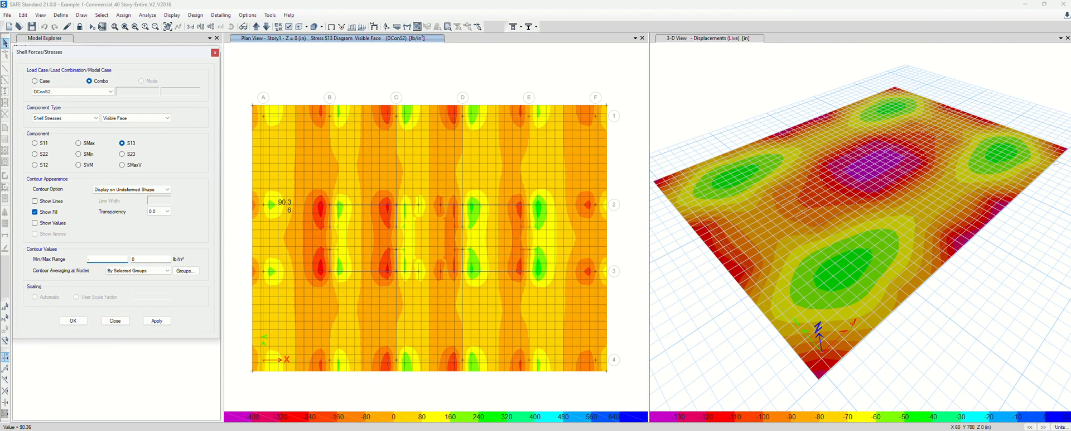
type("-212")
key("Tab")
type("2")
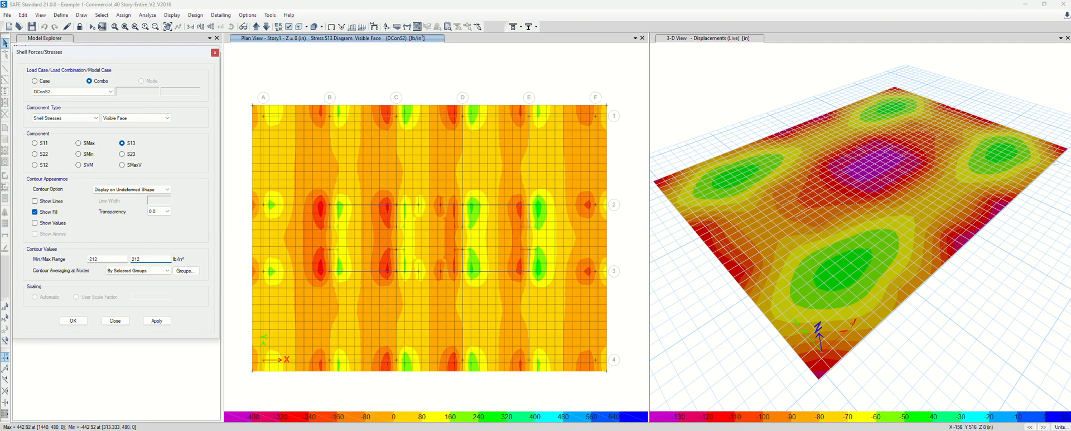
key("alt+Tab")
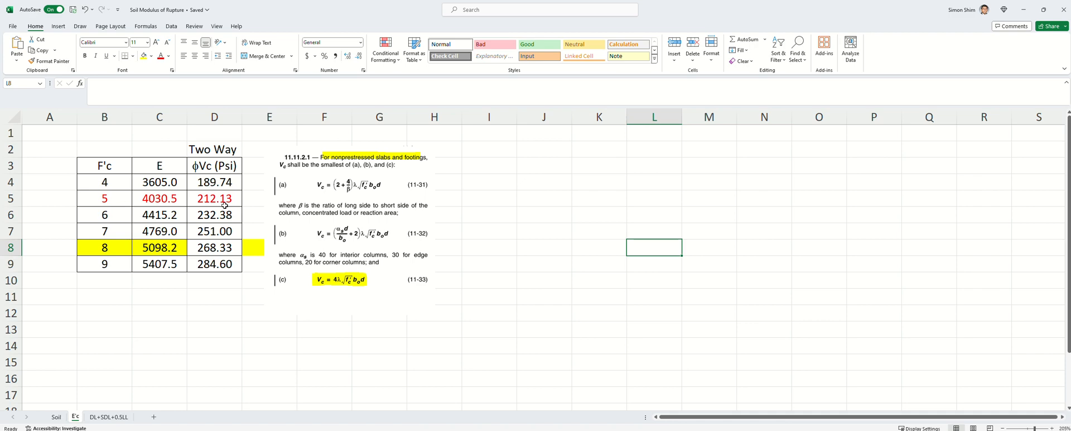
left_click(1027, 9)
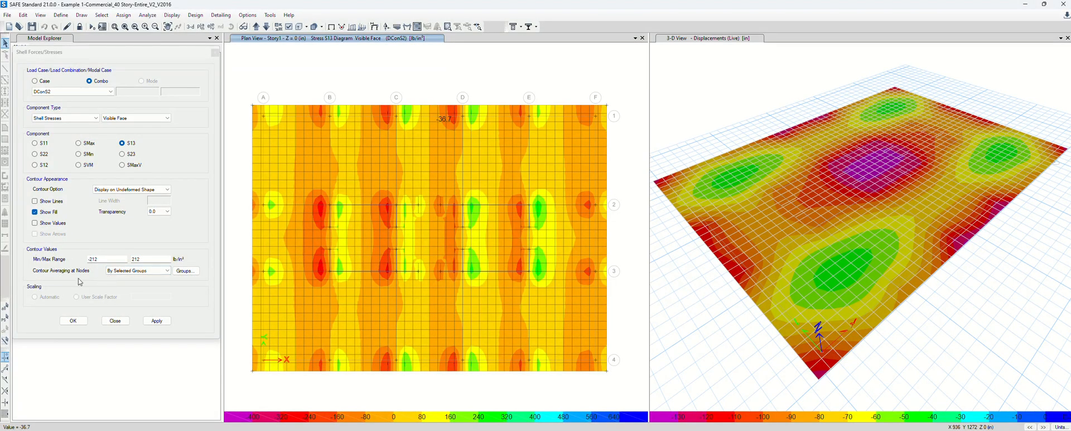
left_click(157, 321)
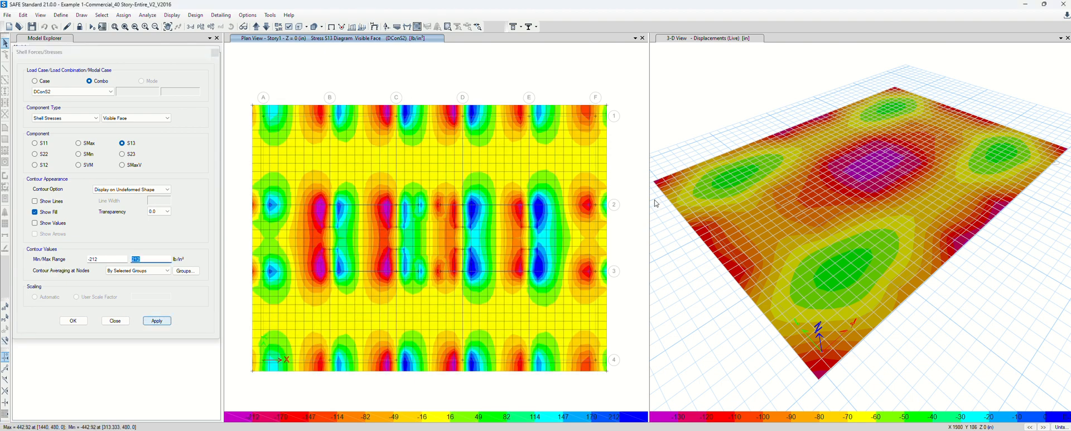
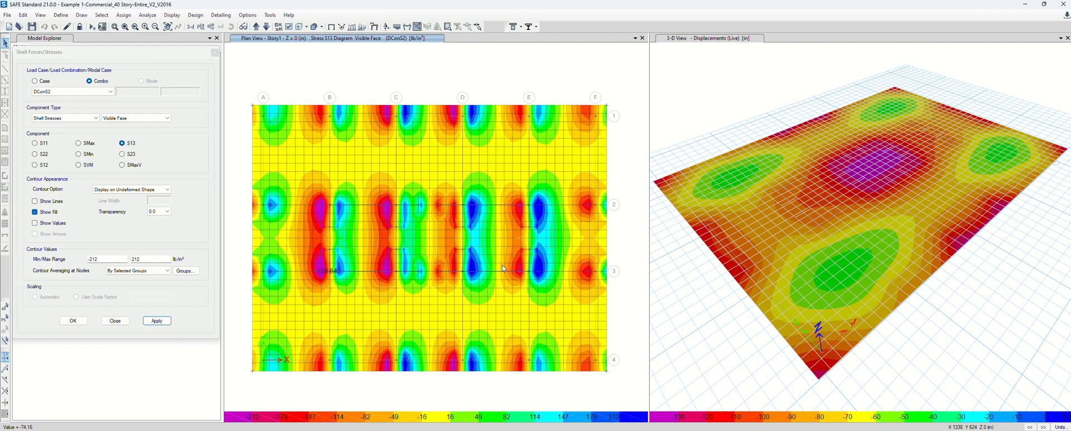
Switch the DConS2 plan contours from S13 to the S23 stress component
left_click(130, 154)
left_click(164, 322)
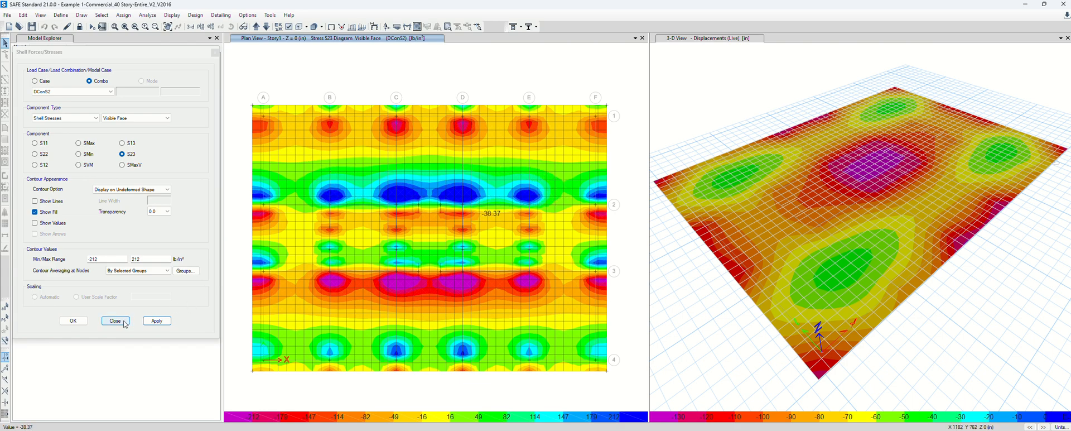
Redraw the stress contours for the DConS3 combination, then for DConS4
left_click(61, 91)
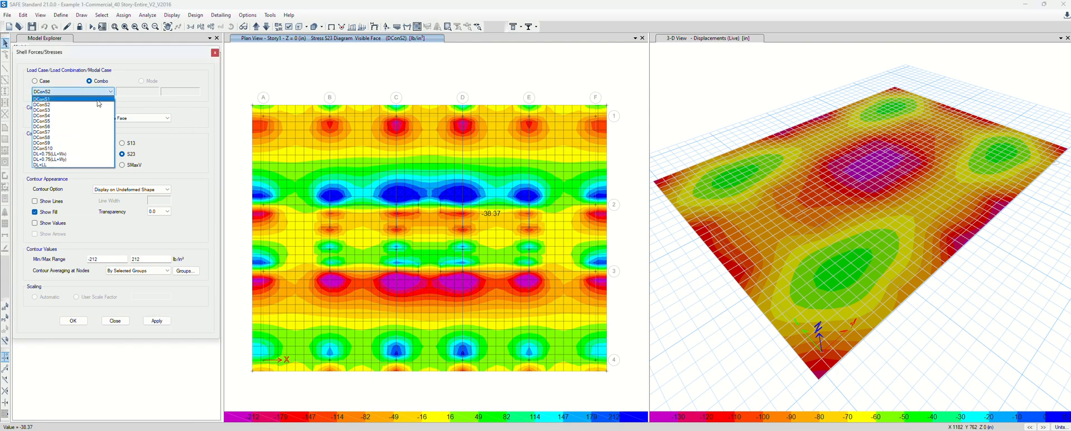
left_click(62, 110)
left_click(157, 320)
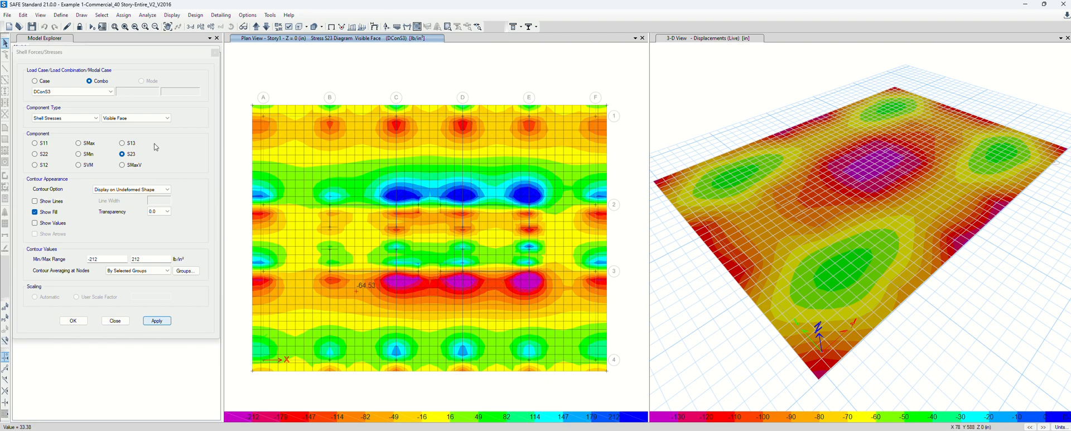
left_click(55, 95)
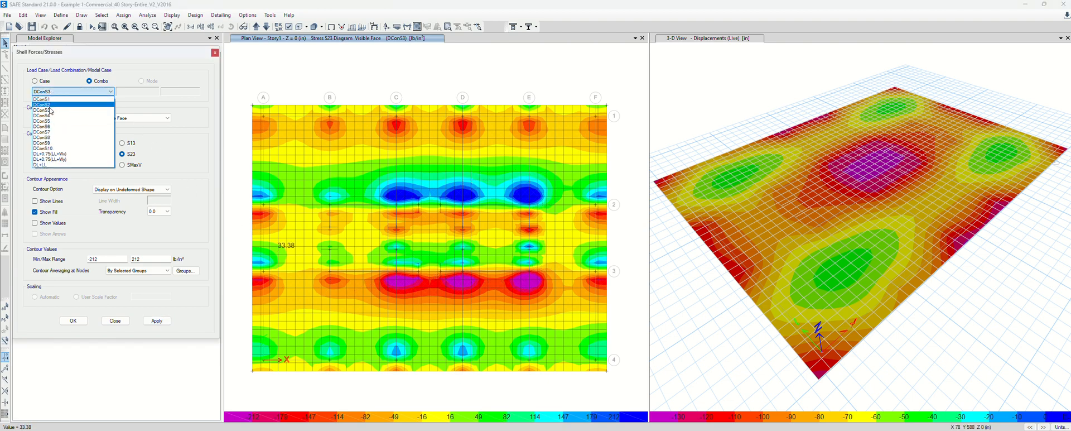
left_click(54, 118)
left_click(156, 321)
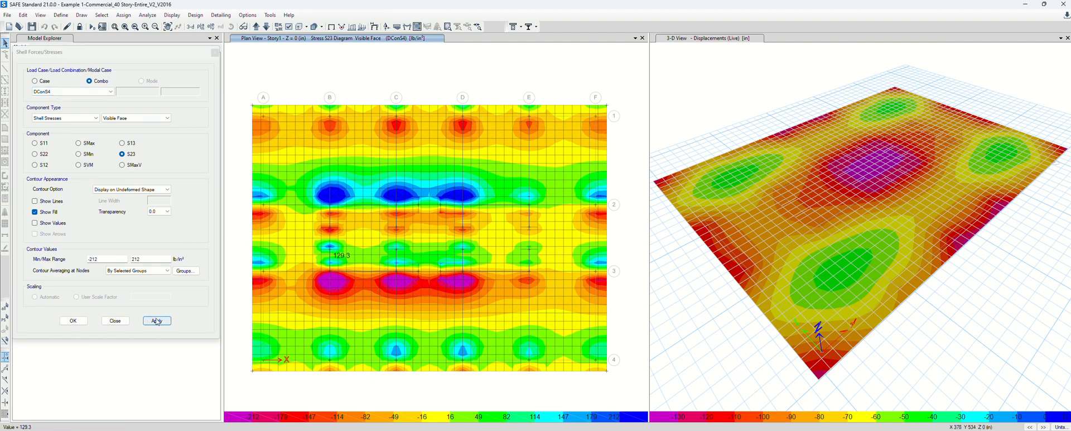
Show the S13 component for DConS4 and close the Shell Forces/Stresses panel
left_click(122, 143)
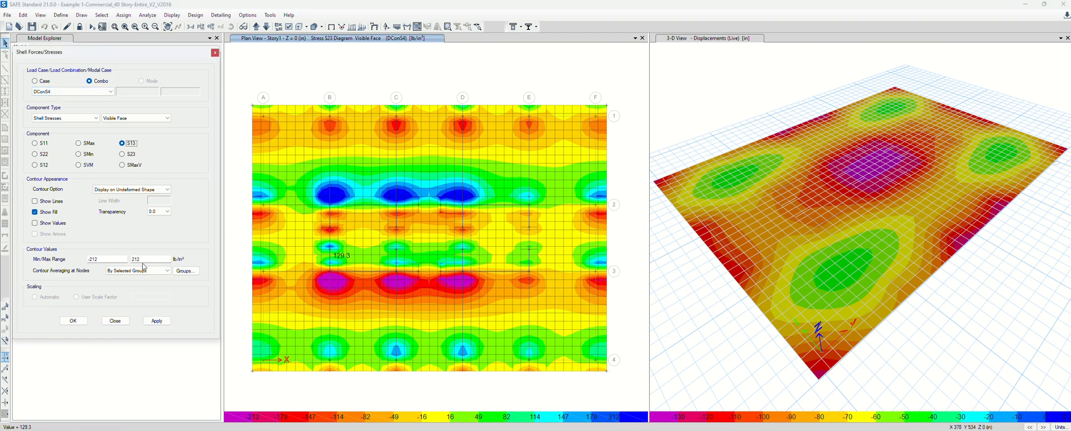
left_click(157, 321)
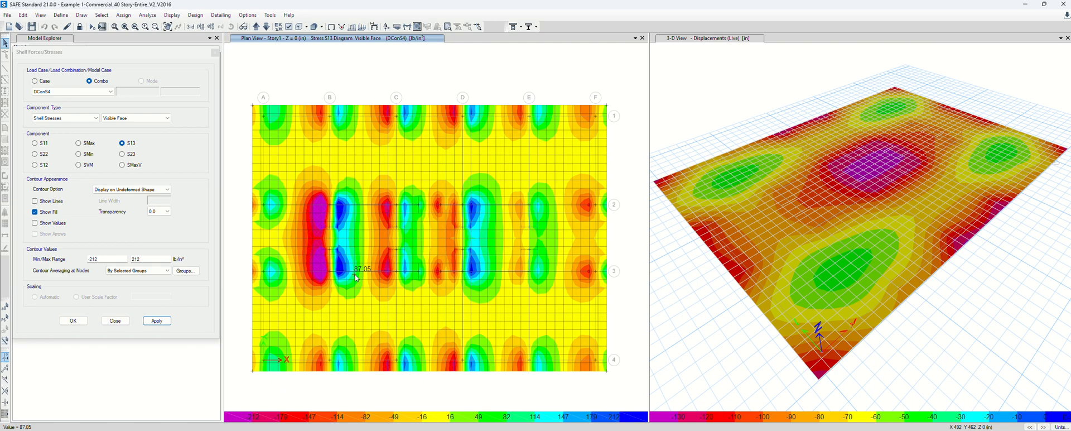
left_click(118, 321)
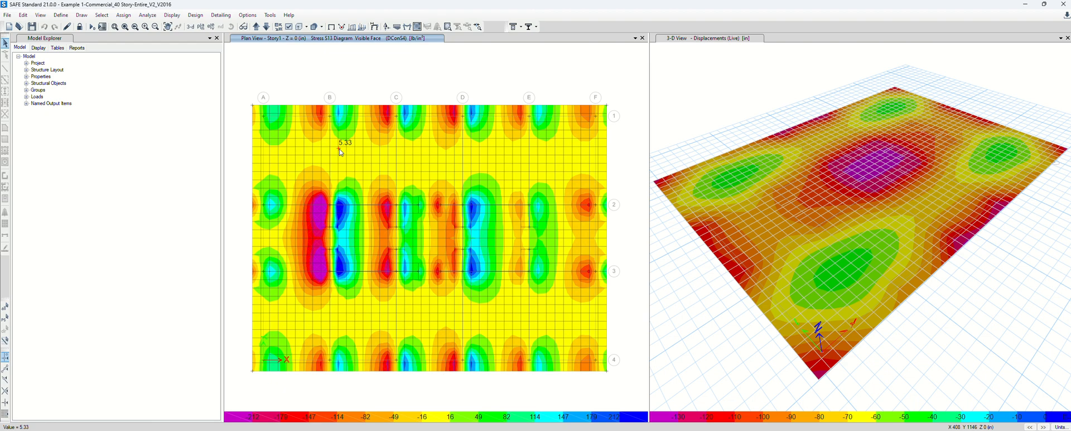
Show the undeformed slab plan (F4) and look through the Display and Analyze menus without running anything
left_click(332, 28)
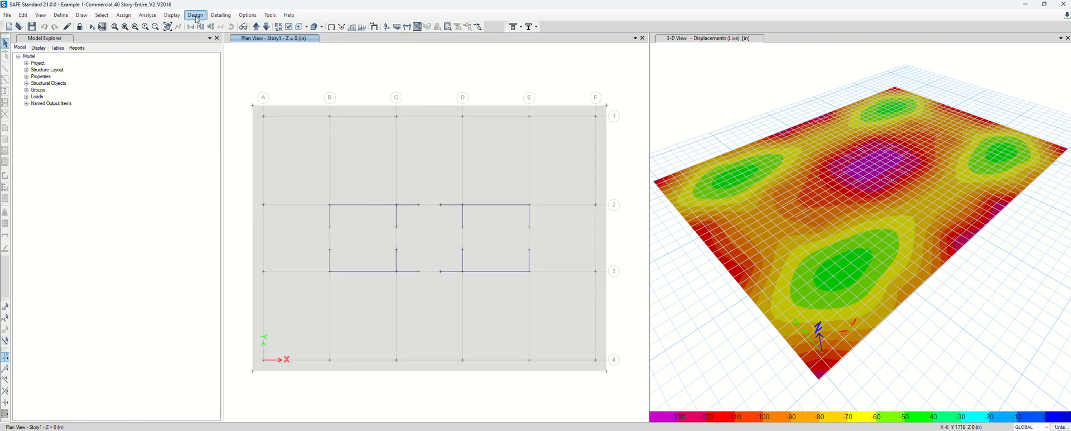
left_click(173, 15)
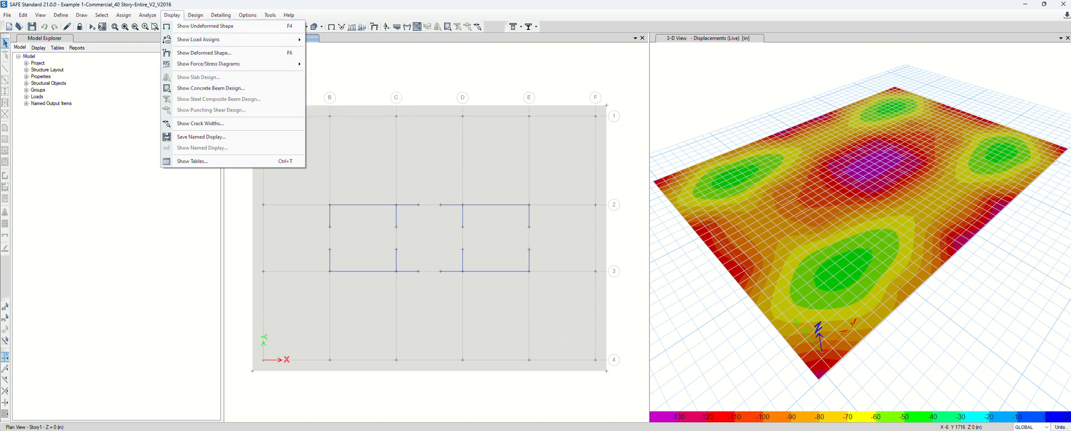
left_click(146, 15)
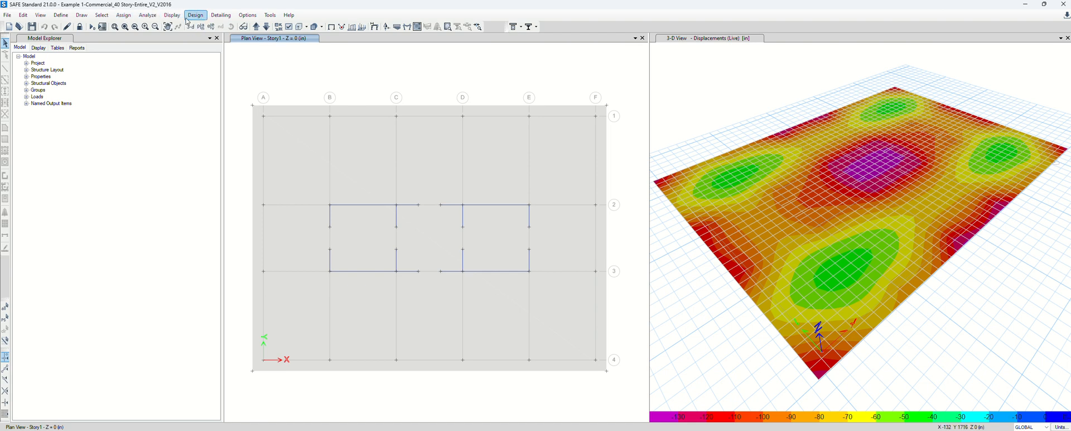
left_click(152, 17)
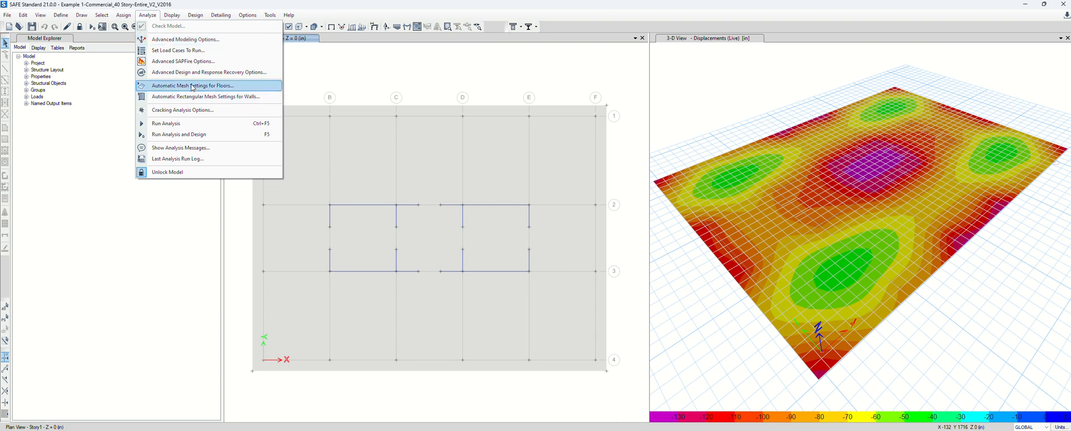
left_click(194, 41)
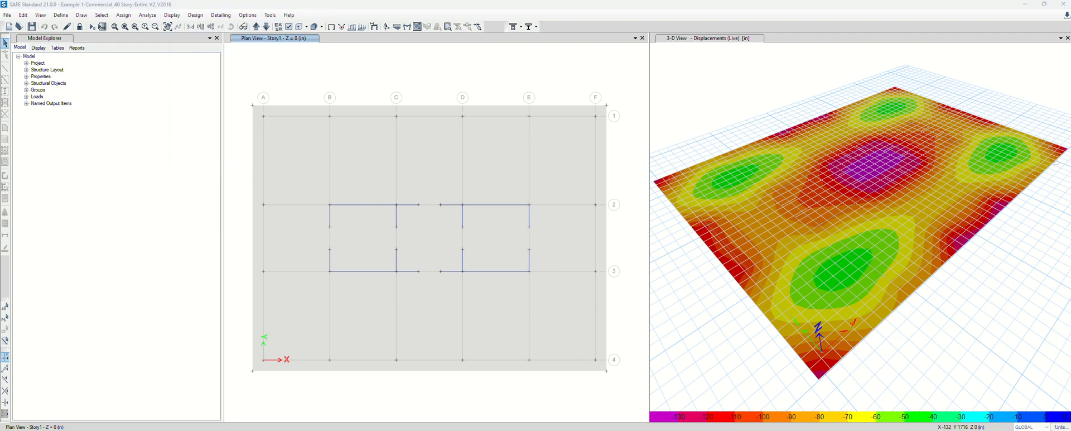
left_click(148, 15)
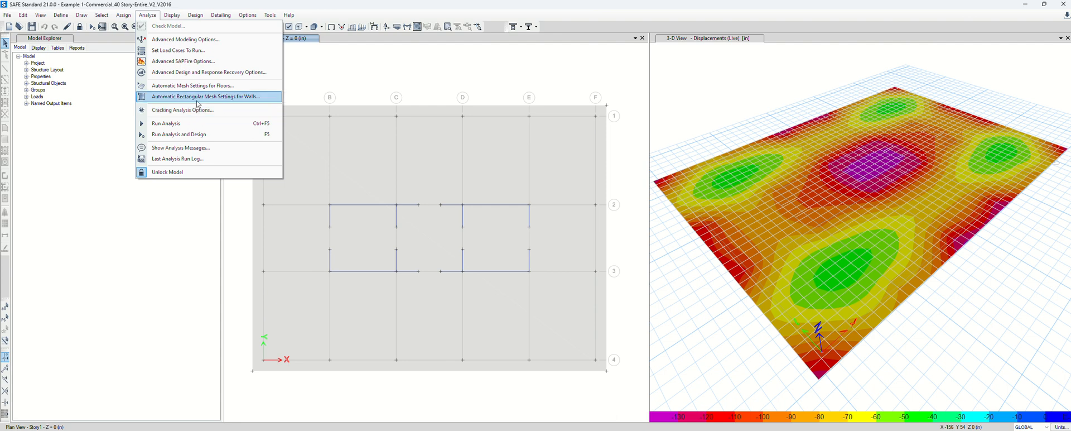
left_click(349, 76)
Check the loads assigned to the mat slab in Slab Information
right_click(363, 138)
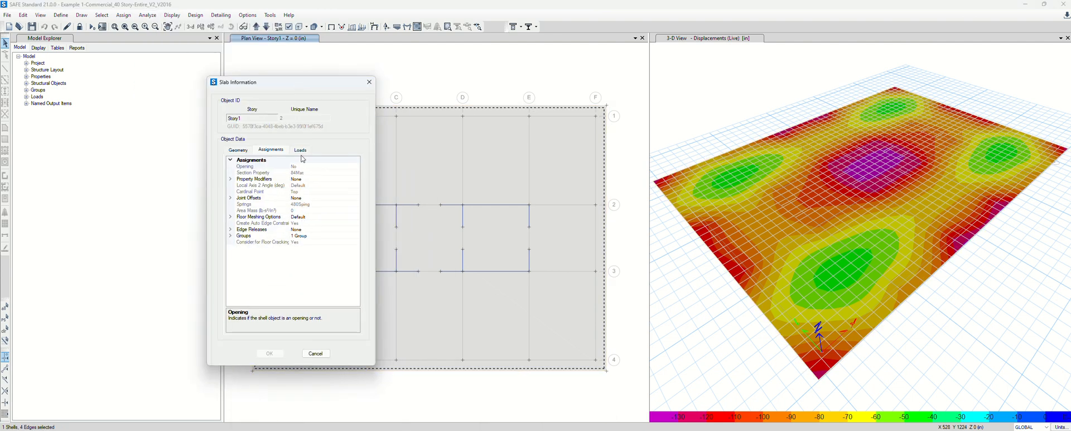
left_click(300, 150)
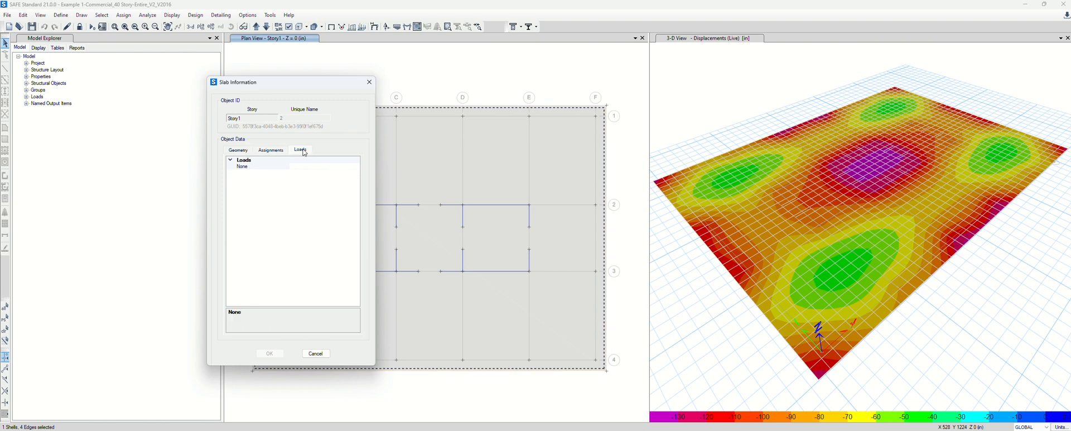
left_click(316, 354)
Run Analysis and Design on the mat foundation model
left_click(148, 15)
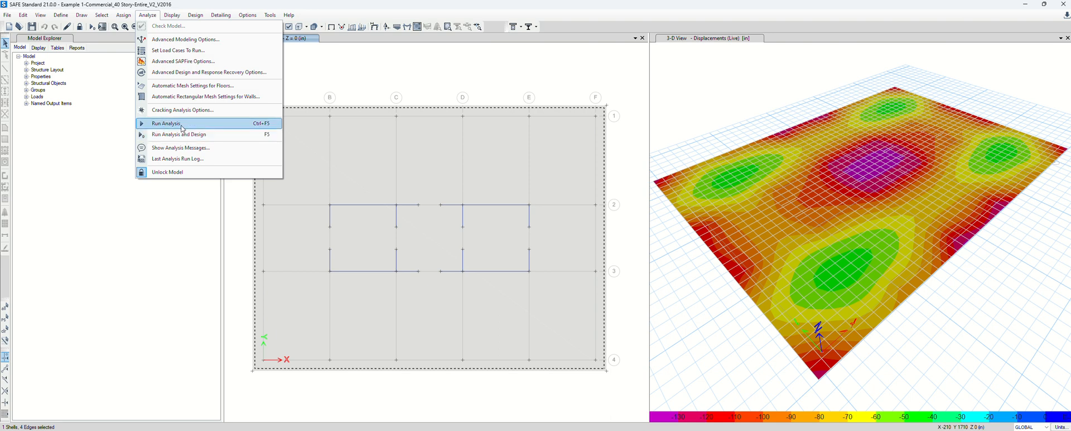
left_click(198, 141)
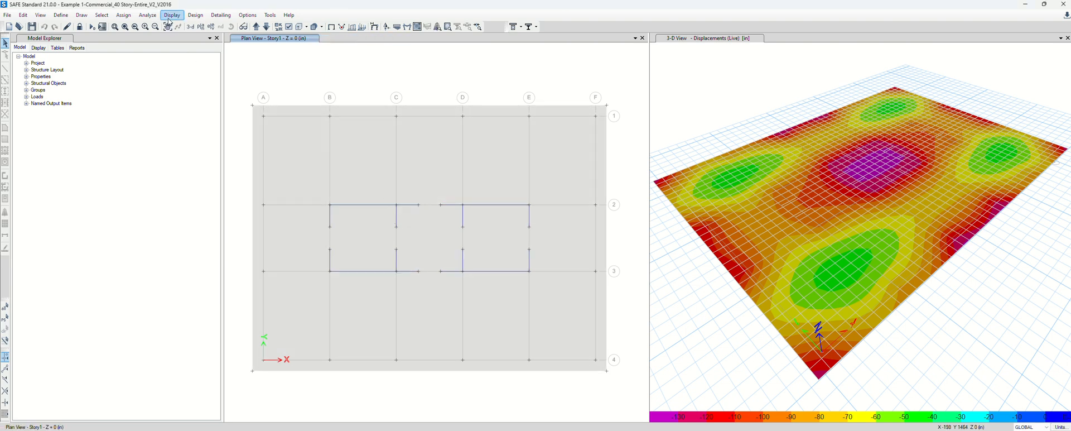
left_click(129, 20)
mouse_move(143, 21)
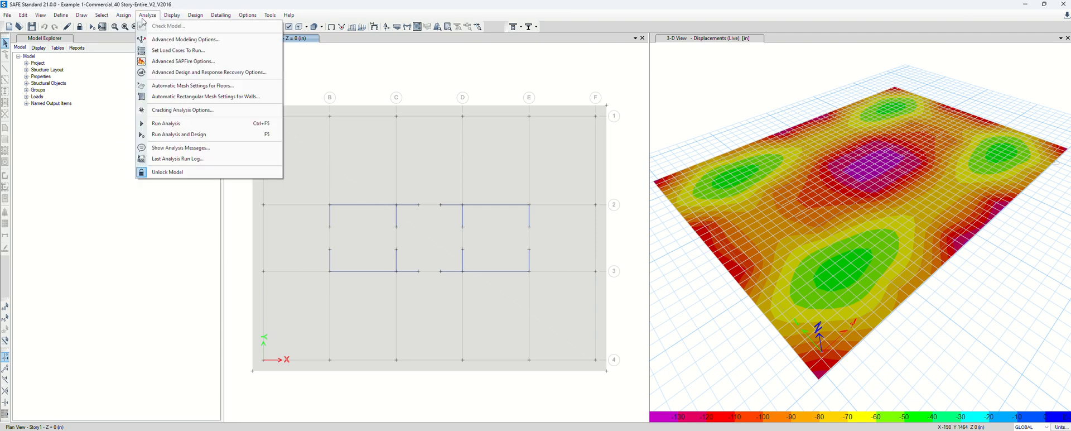
left_click(343, 143)
Review the slab's assignments, geometry and loads in Slab Information, then close it
left_click(476, 286)
right_click(476, 287)
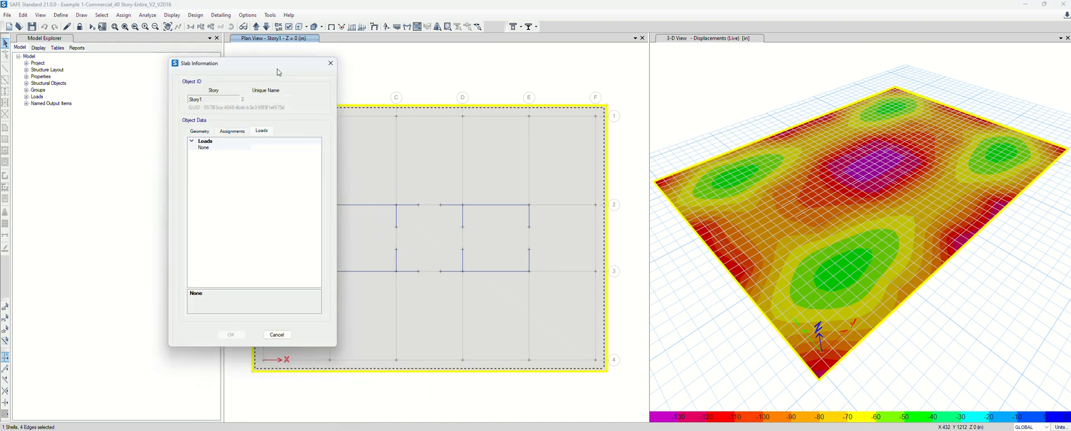
left_click(232, 132)
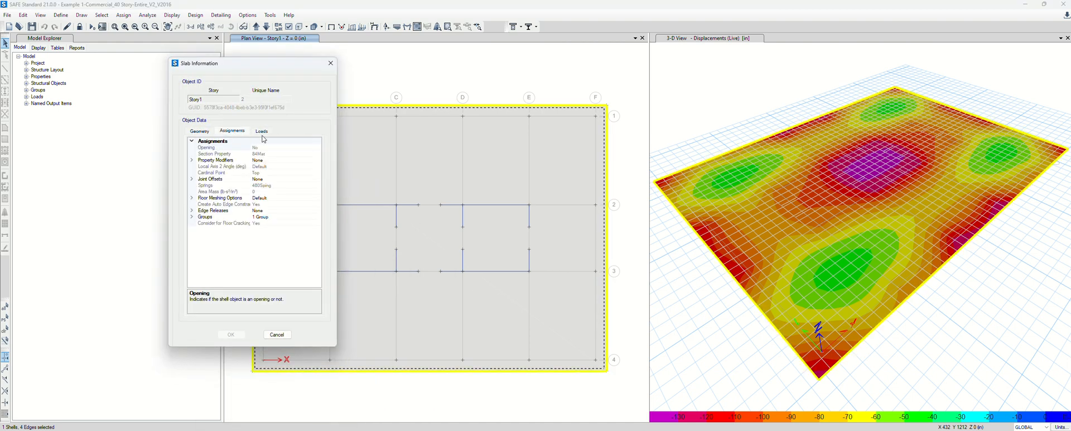
left_click(200, 132)
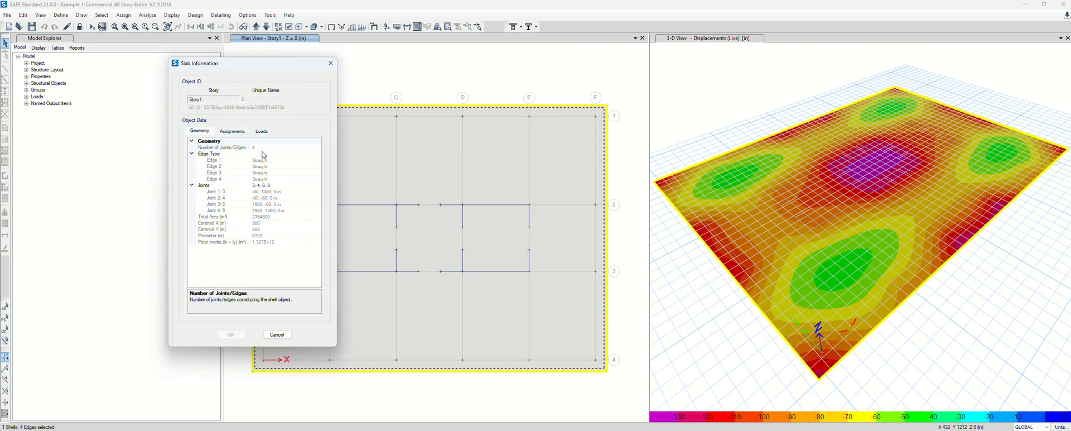
left_click(262, 131)
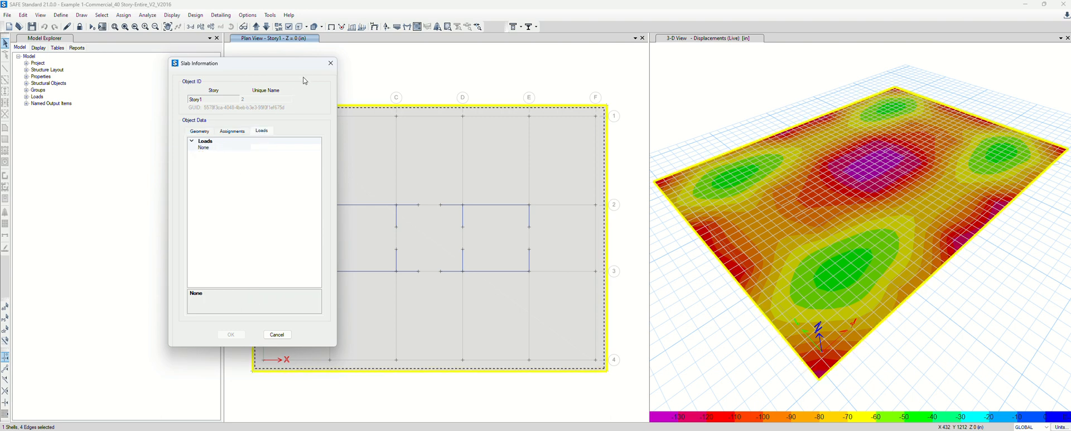
left_click(330, 63)
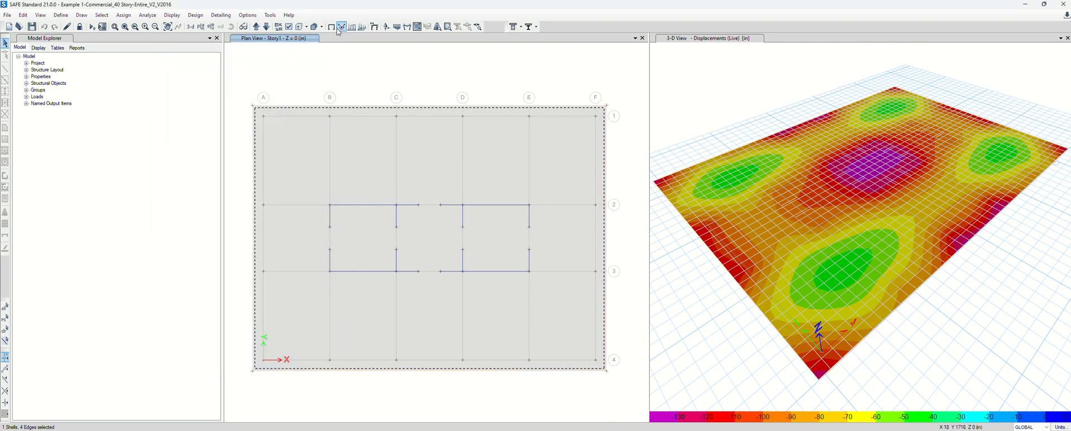
Display Finite Element Based slab design with minimum reinforcing imposed, showing Direction 1 top rebar contours
left_click(171, 17)
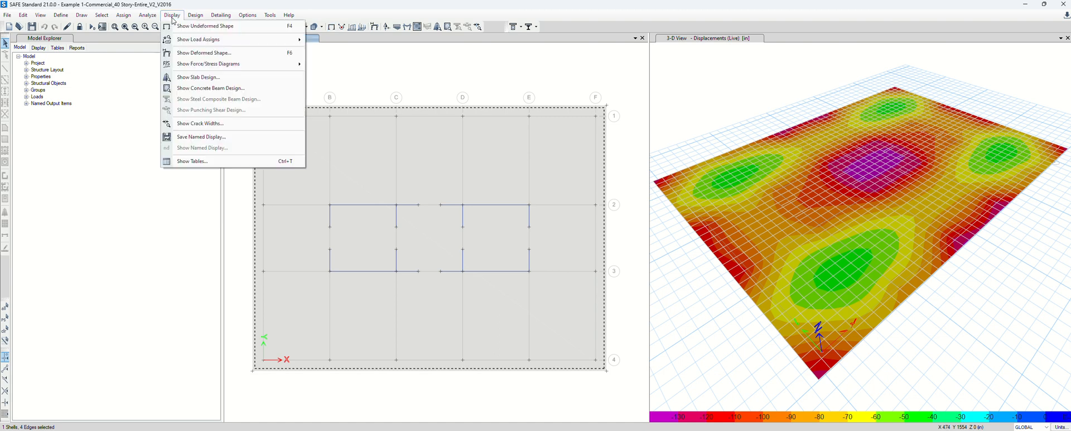
mouse_move(190, 18)
left_click(228, 80)
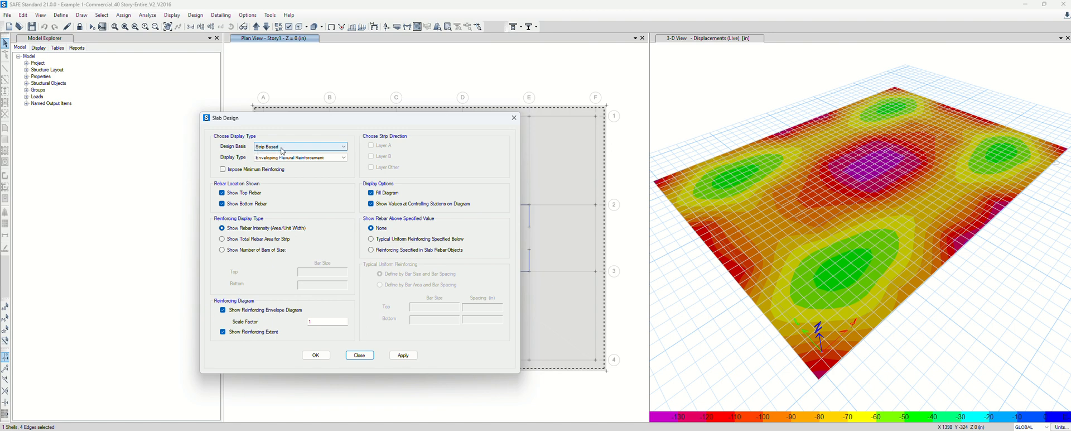
left_click(260, 147)
left_click(279, 161)
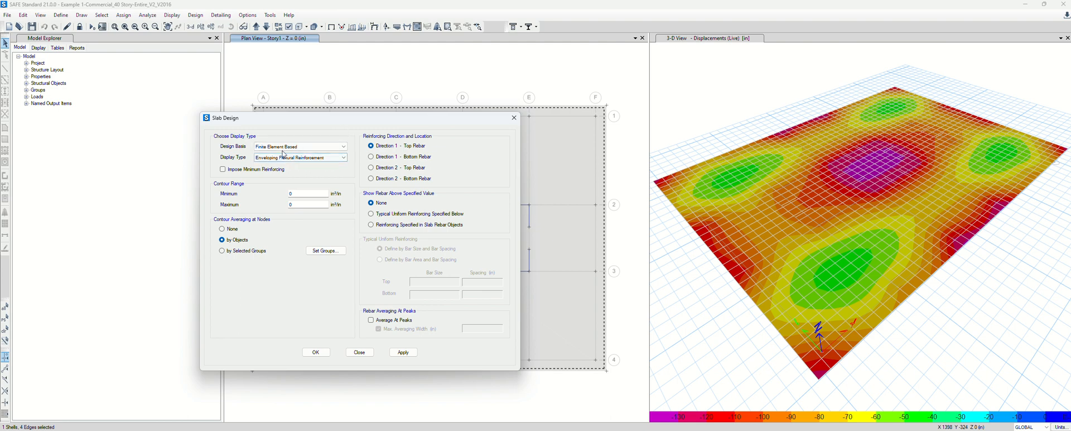
left_click(223, 169)
left_click(412, 350)
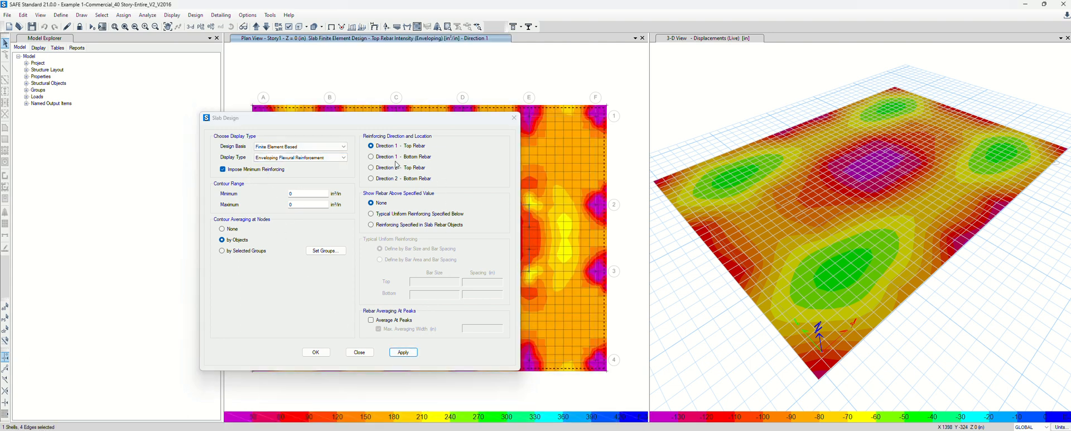
Plot Direction 1 bottom rebar intensity, move the dialog off the plan, and average contours by objects
left_click(373, 179)
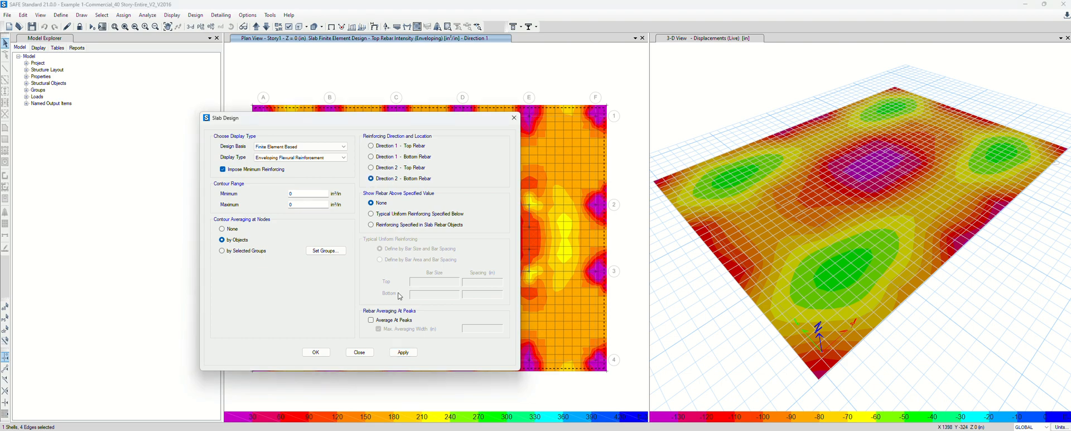
left_click(372, 157)
left_click(403, 352)
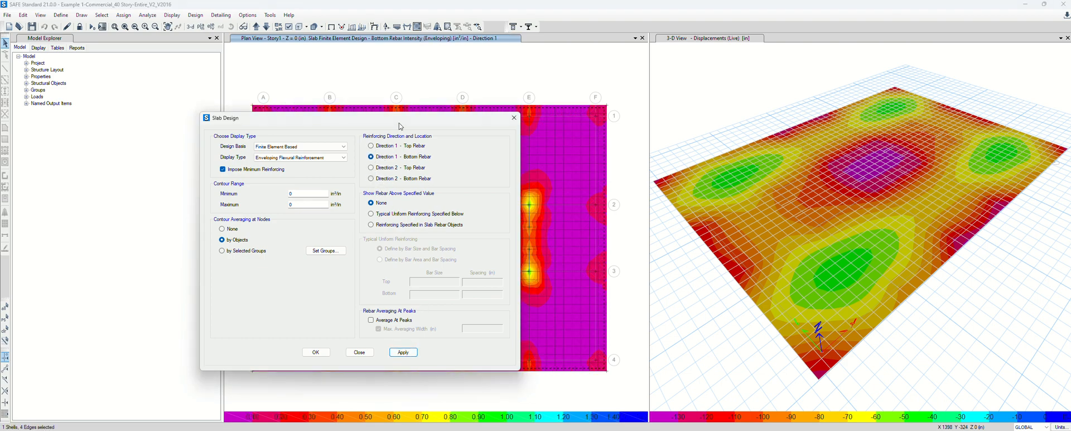
left_click_drag(399, 123, 836, 82)
left_click_drag(736, 82, 774, 80)
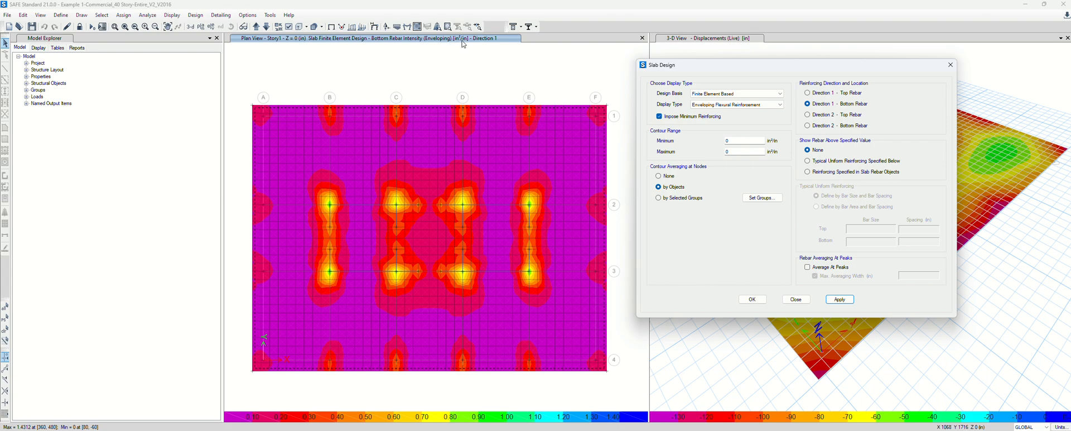
mouse_move(424, 161)
left_click(658, 187)
Close the Slab Design dialog, keeping the Direction 1 bottom rebar contours on the plan
left_click(796, 299)
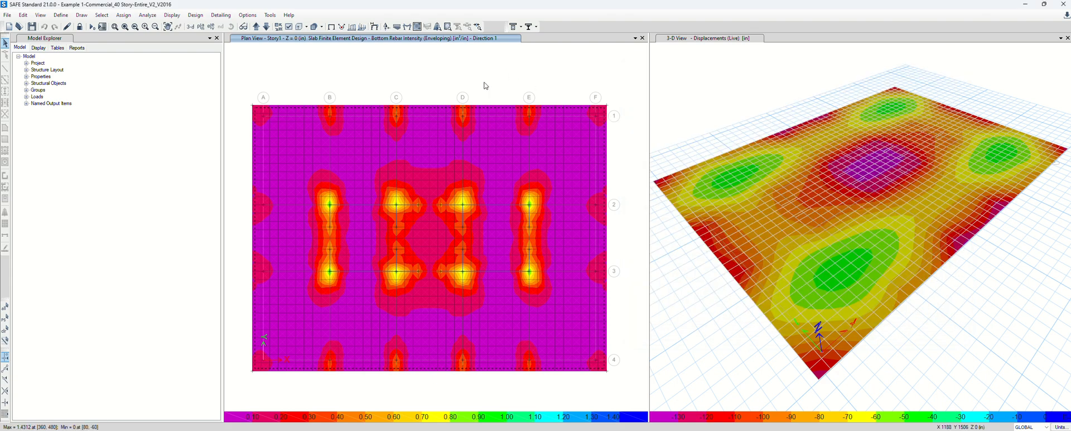